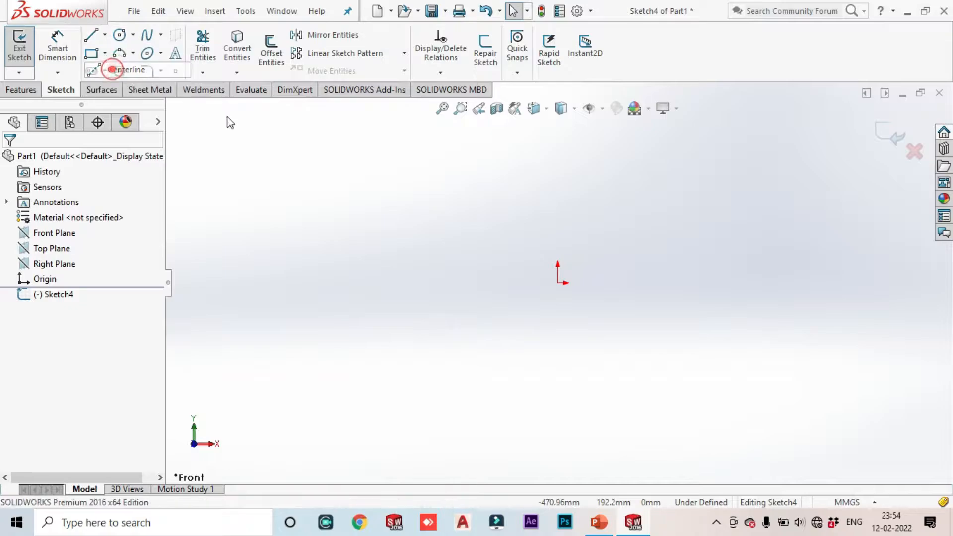
Sketch a vertical centerline about 182 mm long through the origin.
left_click(558, 283)
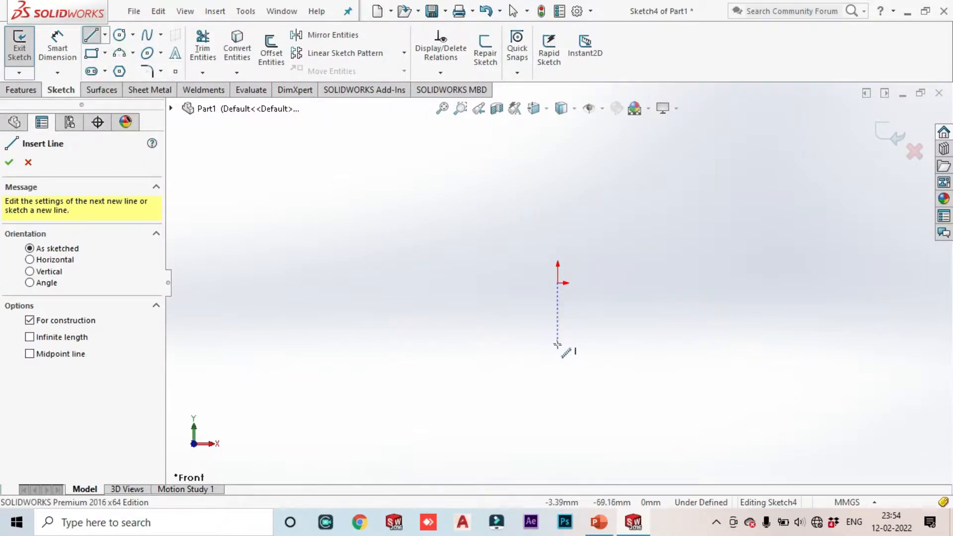
left_click(558, 359)
right_click(558, 209)
left_click(606, 216)
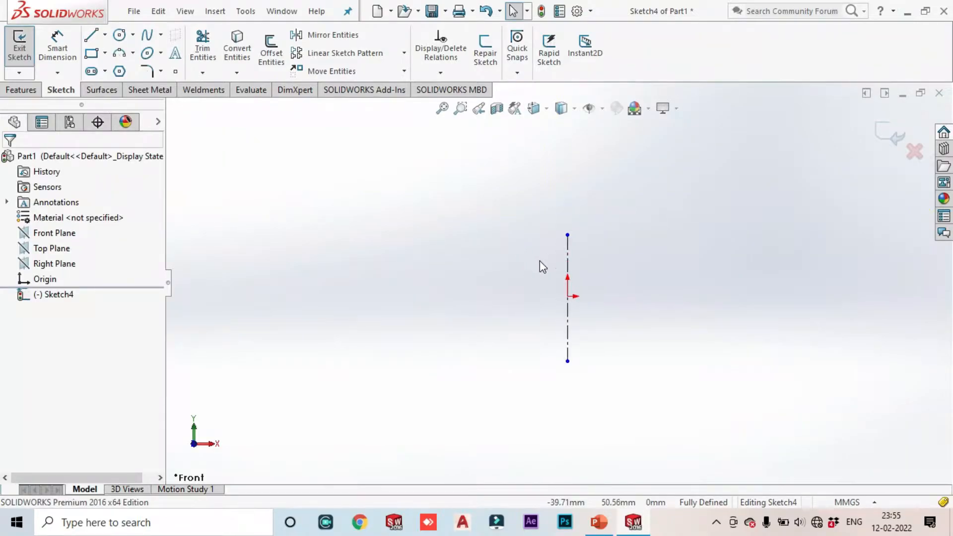
Sketch a corner rectangle beside the centerline, on its negative X side.
left_click(103, 53)
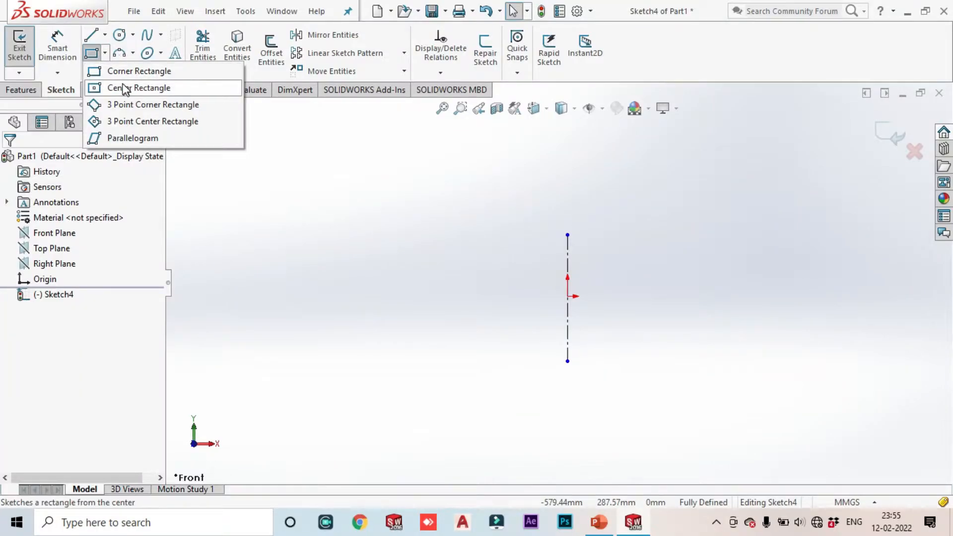
left_click(122, 72)
left_click(386, 266)
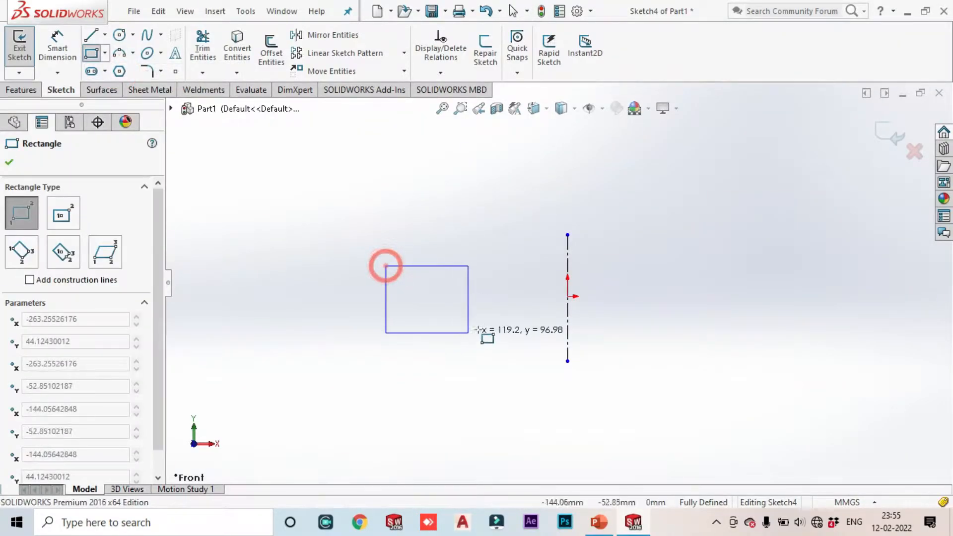
left_click(467, 355)
right_click(517, 304)
left_click(544, 313)
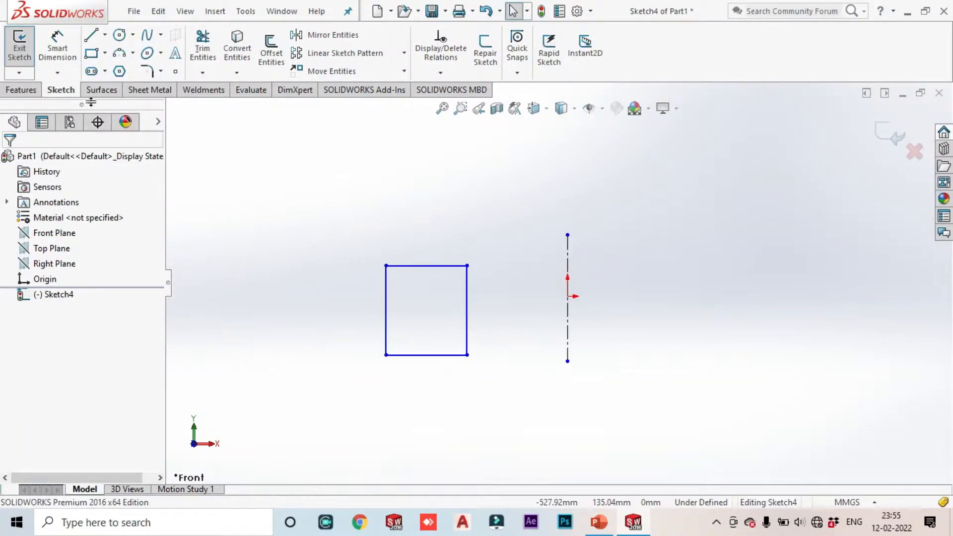
Begin a Revolved Boss/Base of the rectangle around the vertical centerline.
left_click(33, 90)
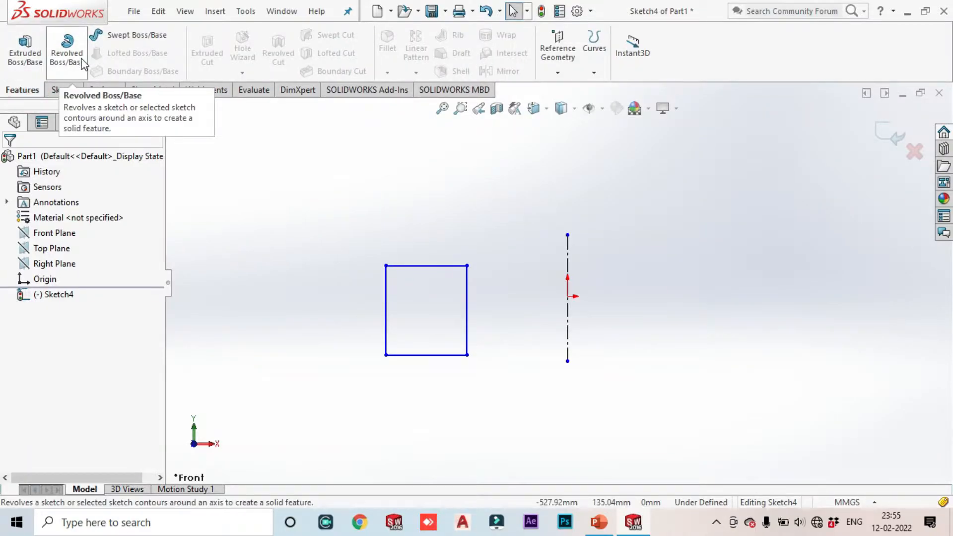
left_click(76, 61)
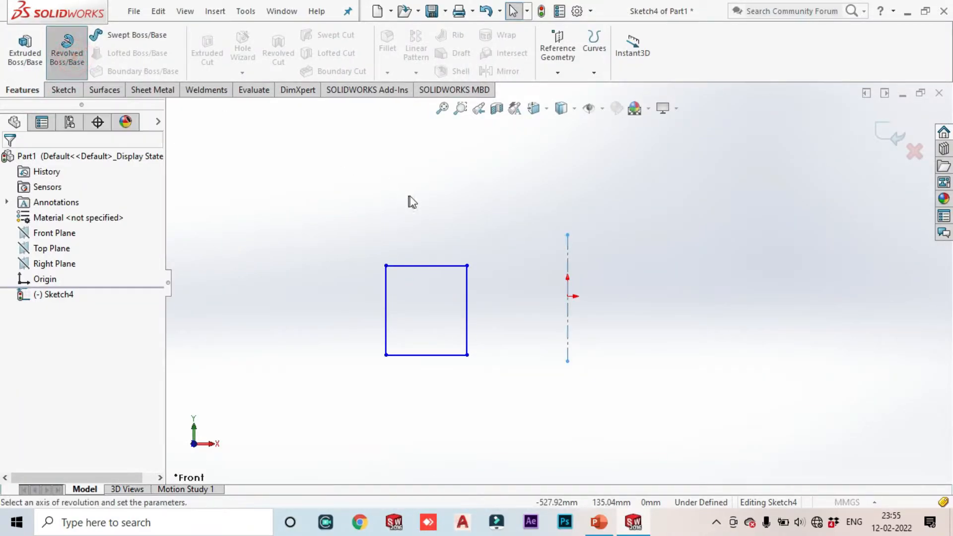
scroll(521, 320, "up", 5)
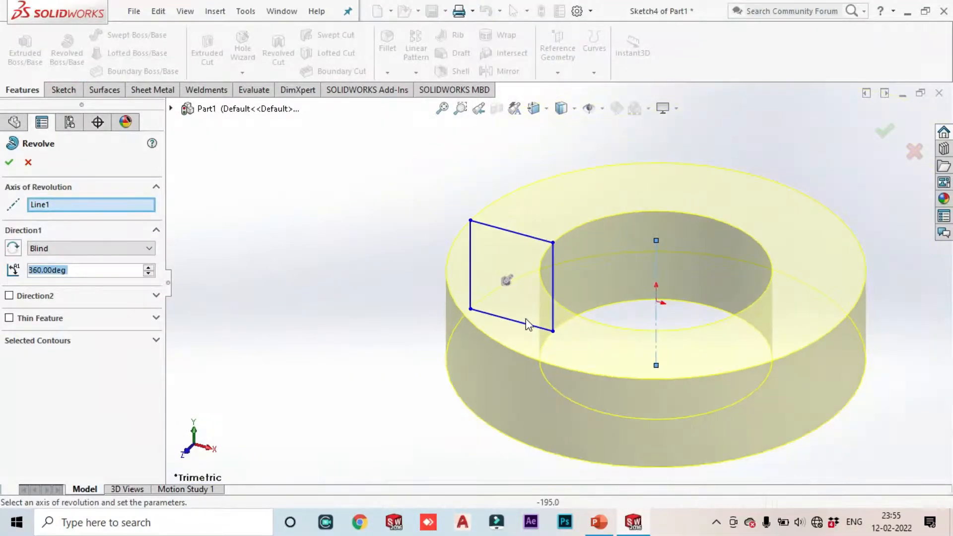
middle_click_drag(570, 277, 660, 273)
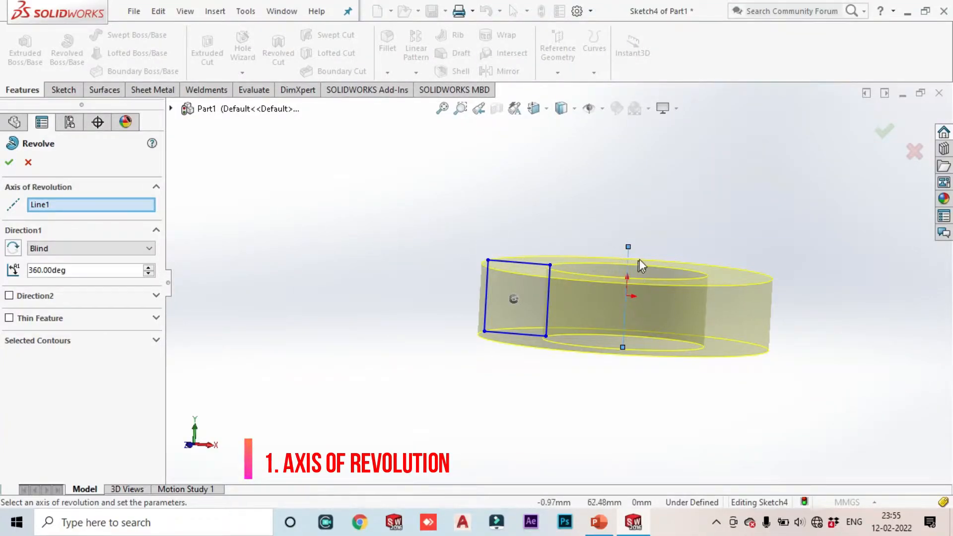
middle_click_drag(731, 238, 754, 263)
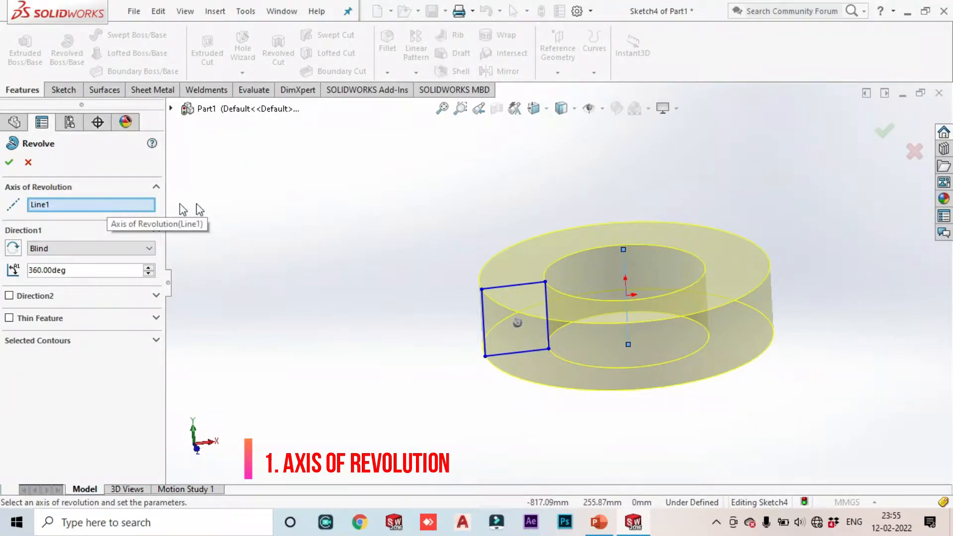
Examine the selected axis of revolution and the full revolve preview from several angles.
left_click(299, 230)
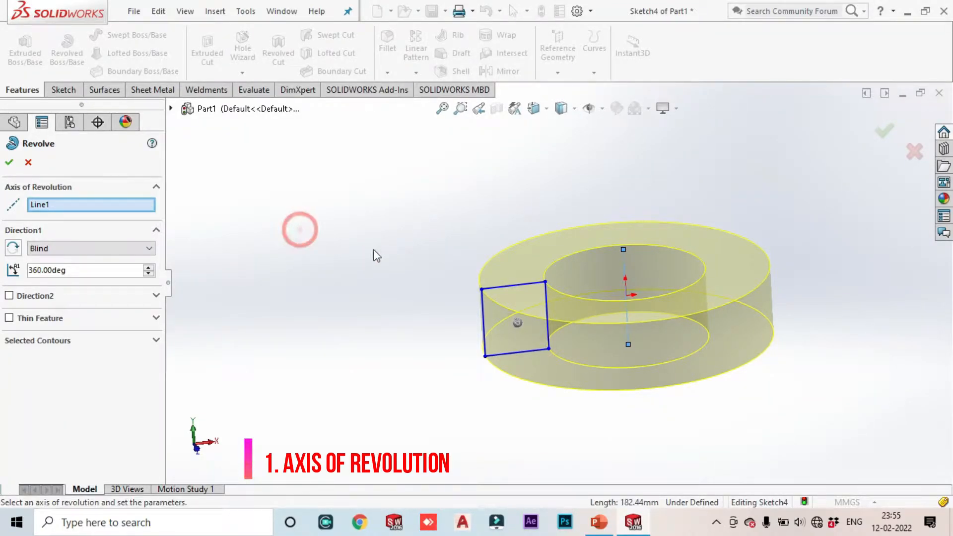
left_click(64, 207)
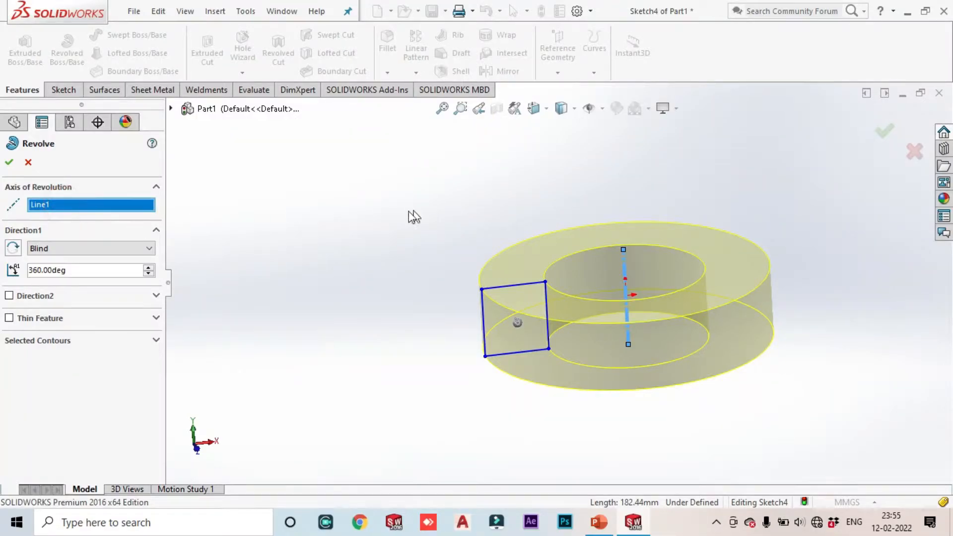
right_click(104, 208)
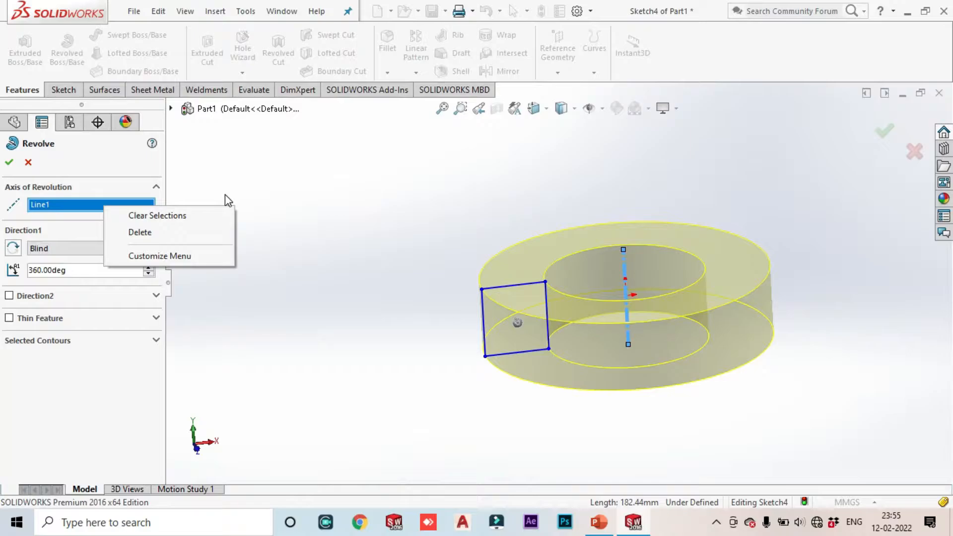
left_click(539, 232)
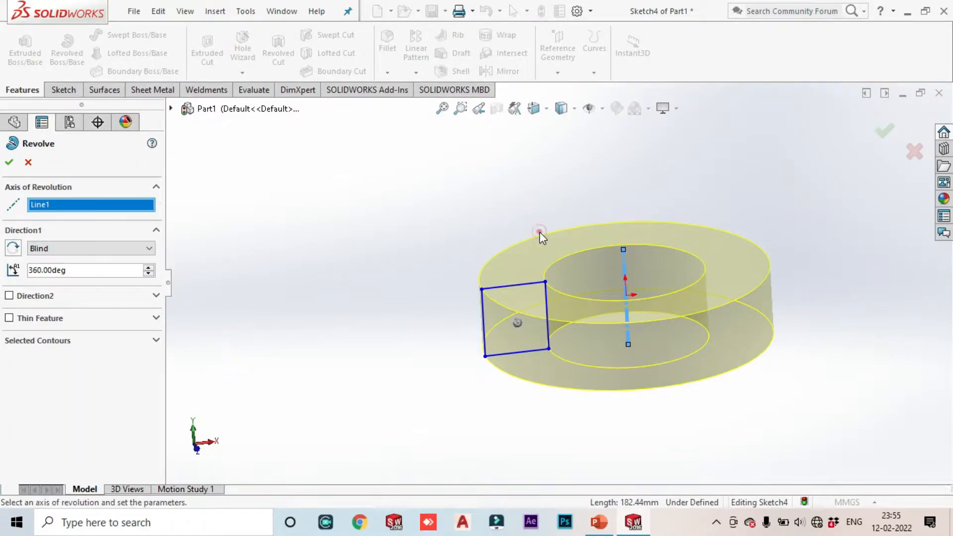
scroll(644, 300, "down", 4)
mouse_move(644, 307)
middle_mouse_down()
mouse_move(635, 301)
mouse_move(669, 298)
mouse_move(658, 299)
middle_mouse_up()
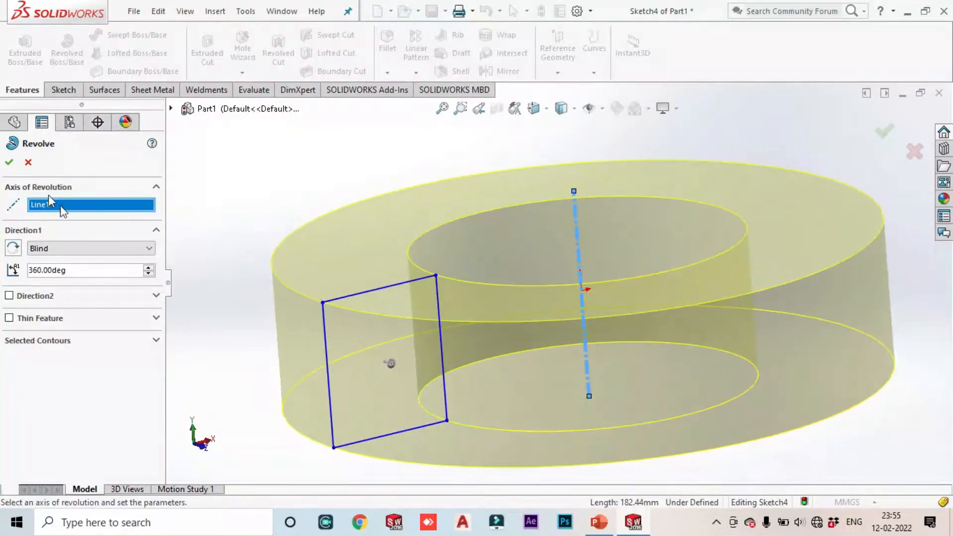
scroll(483, 324, "up", 4)
middle_click_drag(483, 324, 523, 347)
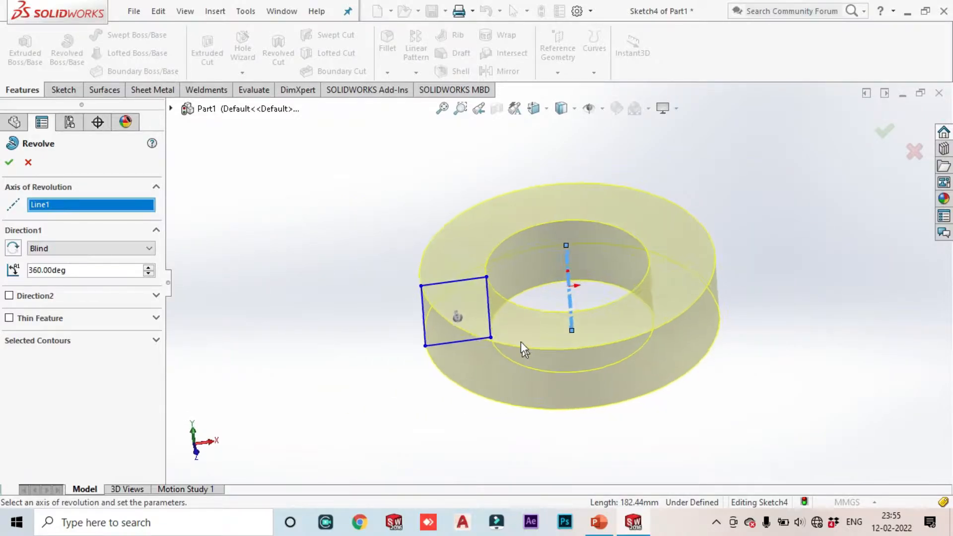
scroll(456, 318, "up", 1)
mouse_move(719, 350)
middle_mouse_down()
mouse_move(751, 317)
mouse_move(747, 240)
mouse_move(746, 334)
mouse_move(736, 356)
middle_mouse_up()
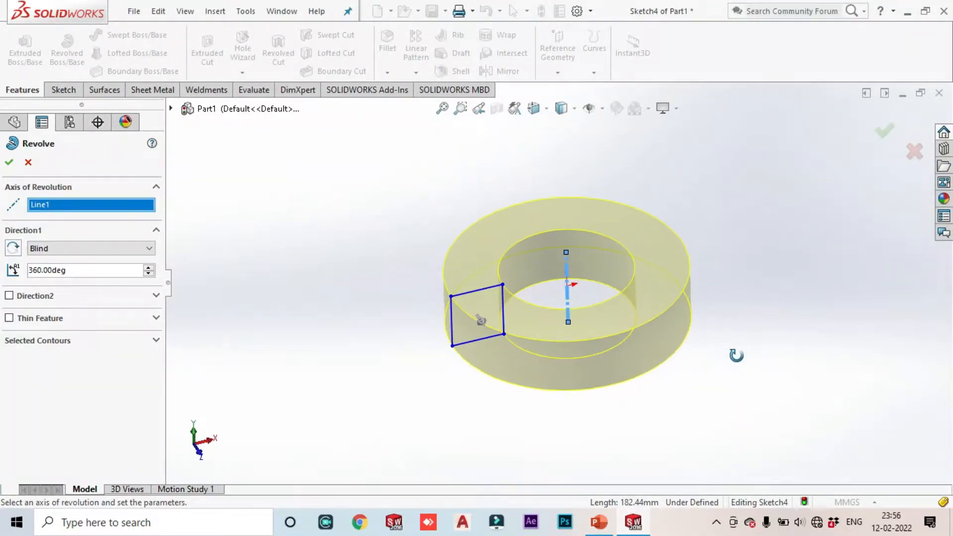
mouse_move(723, 323)
middle_mouse_down()
mouse_move(723, 274)
mouse_move(589, 212)
middle_mouse_up()
mouse_move(643, 309)
middle_mouse_down()
mouse_move(627, 251)
mouse_move(570, 259)
middle_mouse_up()
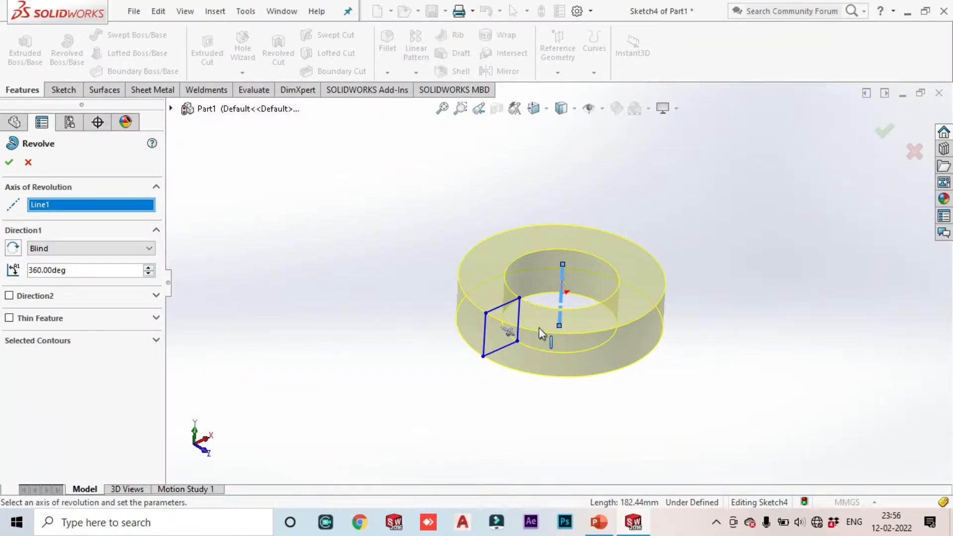
scroll(543, 333, "down", 1)
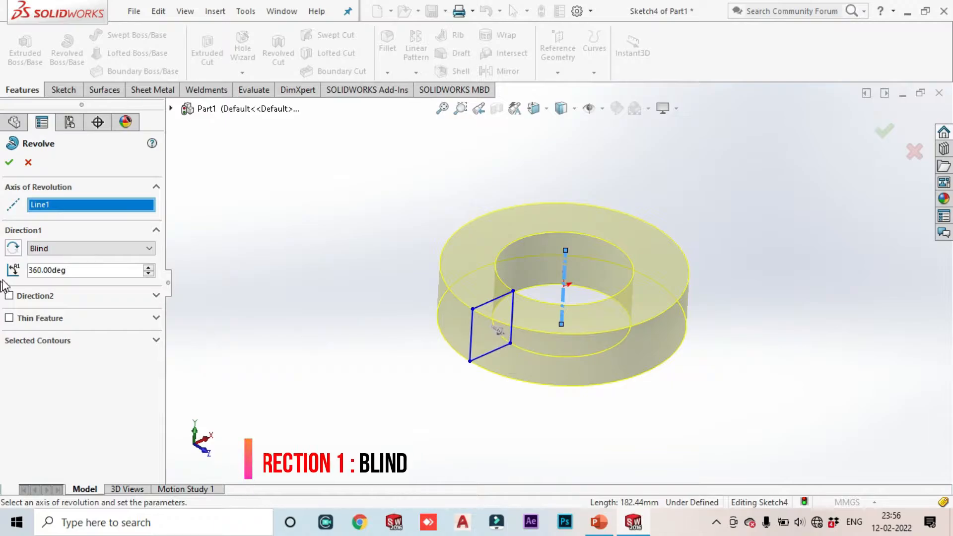
Enable Direction 2 for the revolve and set the Direction 1 angle to 120 degrees.
left_click(9, 295)
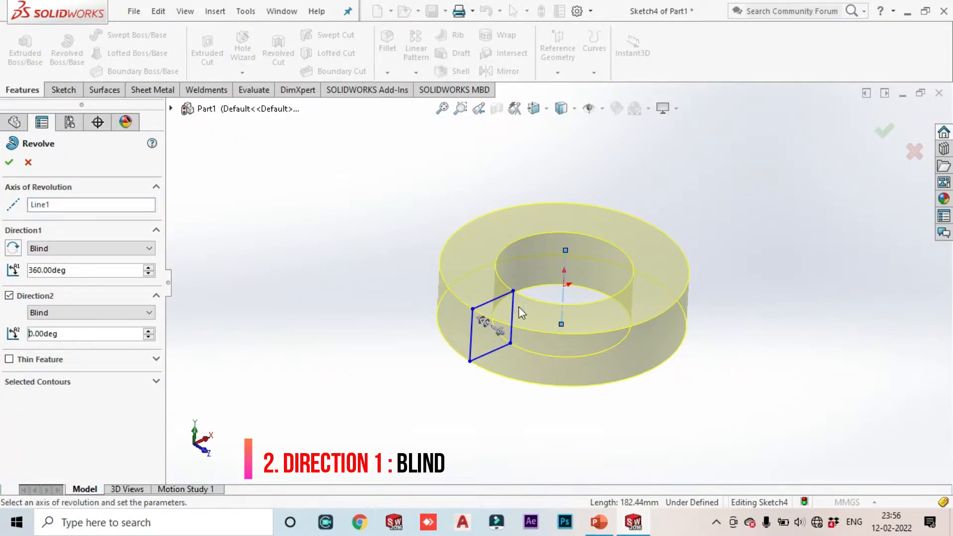
double_click(75, 271)
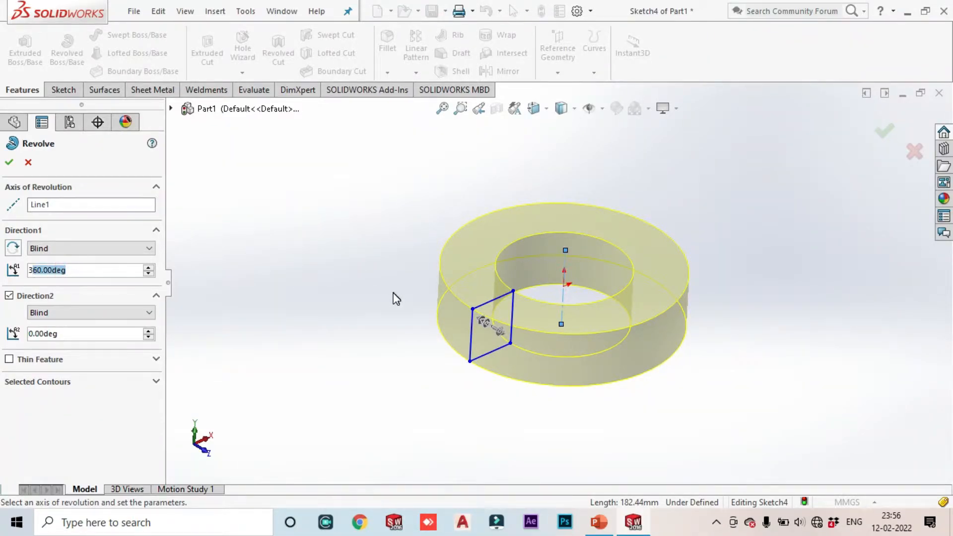
key("Down")
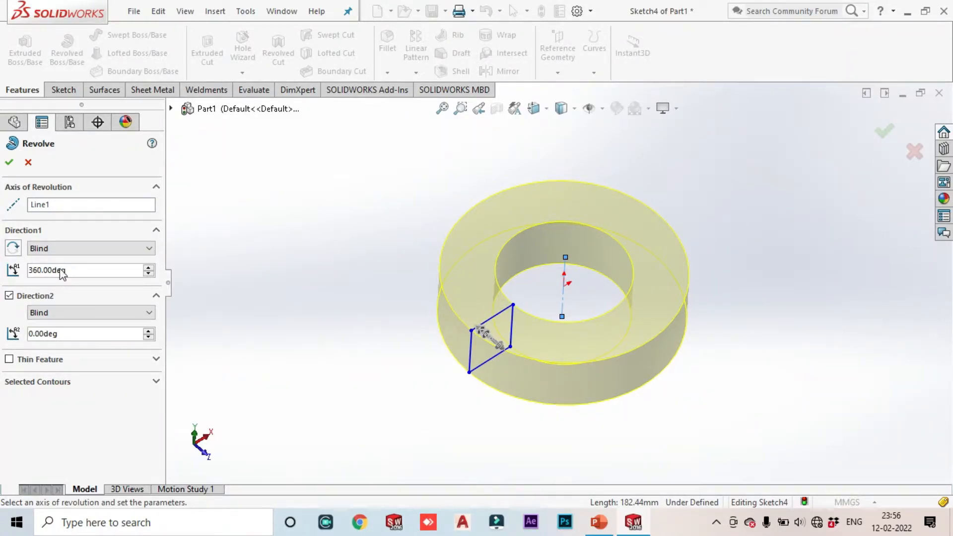
double_click(109, 271)
type("120")
key("Return")
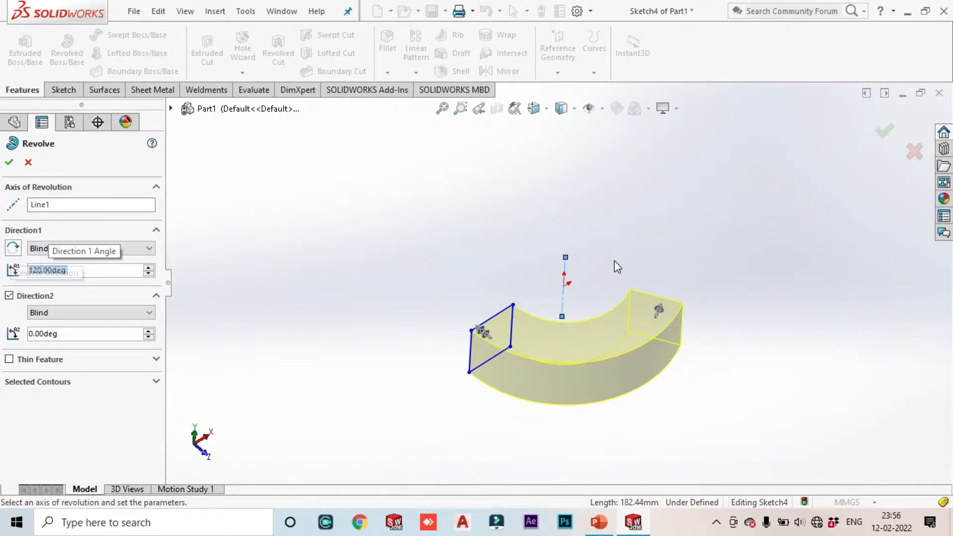
Set the Direction 2 angle to 80 degrees and accept the revolve.
left_click(70, 334)
type("80")
key("Return")
middle_click_drag(579, 338, 638, 270)
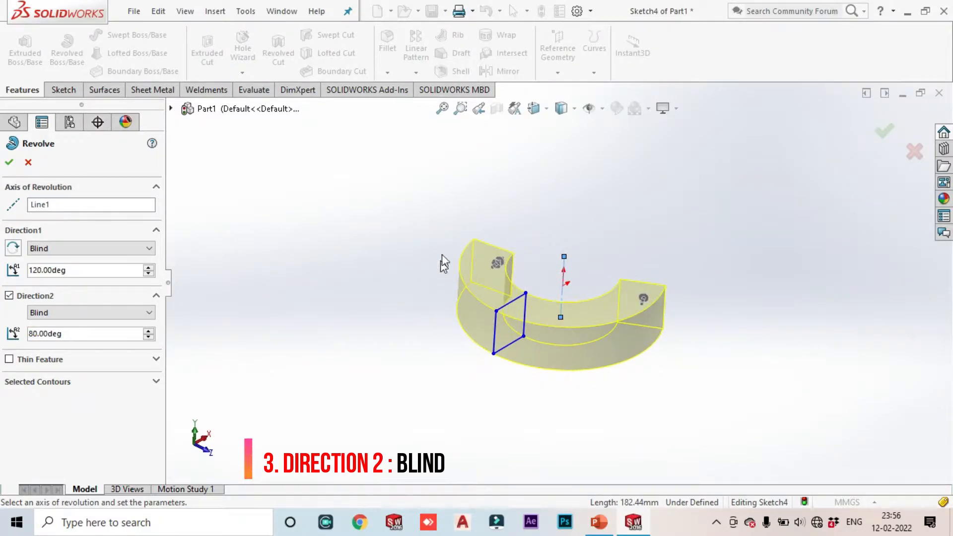
middle_click_drag(641, 316, 493, 310)
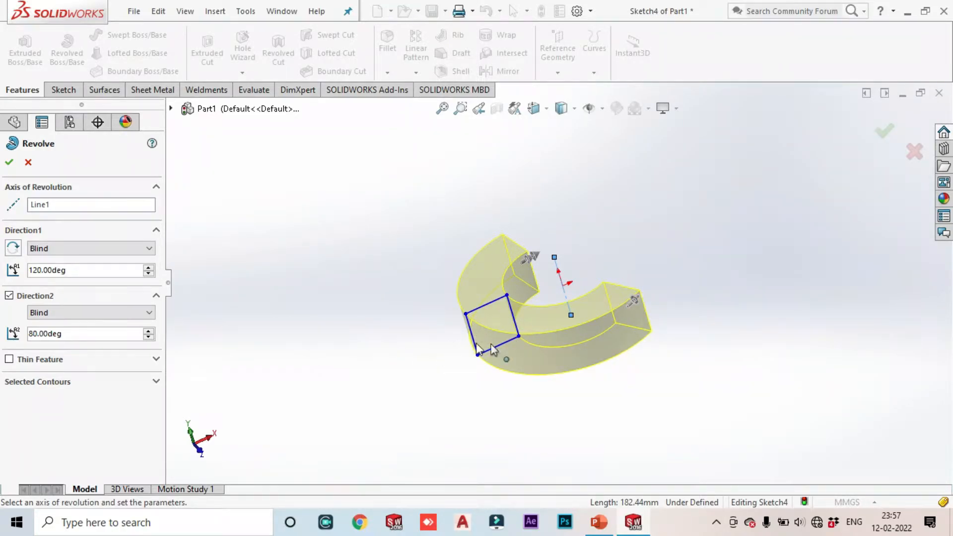
middle_click_drag(486, 324, 489, 235)
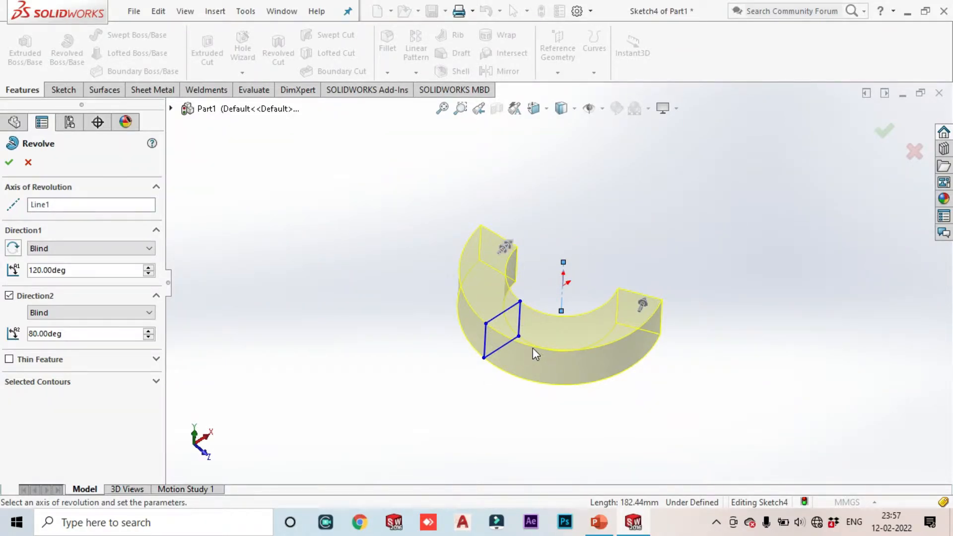
left_click(9, 163)
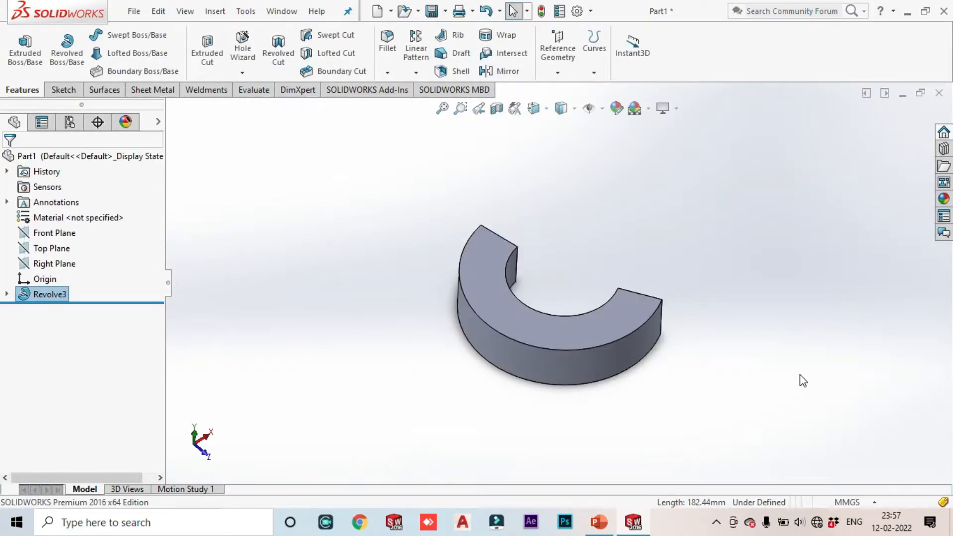
Undo the last revolve to get back to its open sketch.
middle_click_drag(704, 396, 655, 412)
left_click(274, 313)
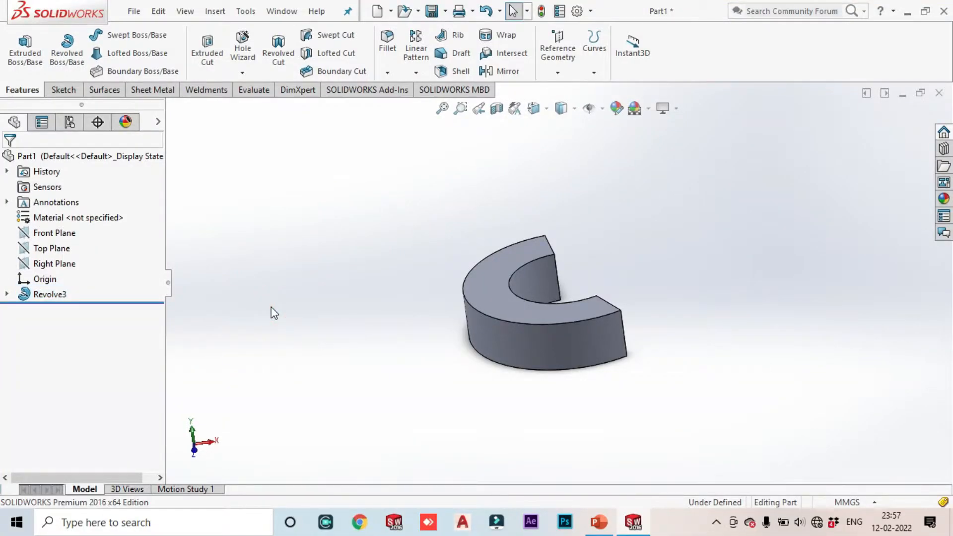
key("ctrl+z")
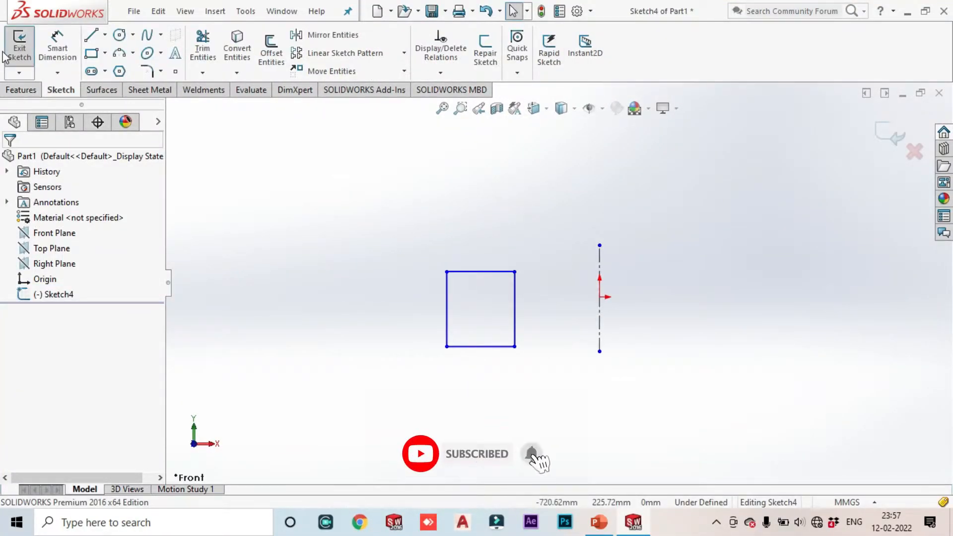
Set up a new Blind revolve of the rectangle around the centerline with a 160-degree Direction 1 angle and reverse its direction.
left_click(21, 89)
left_click(65, 54)
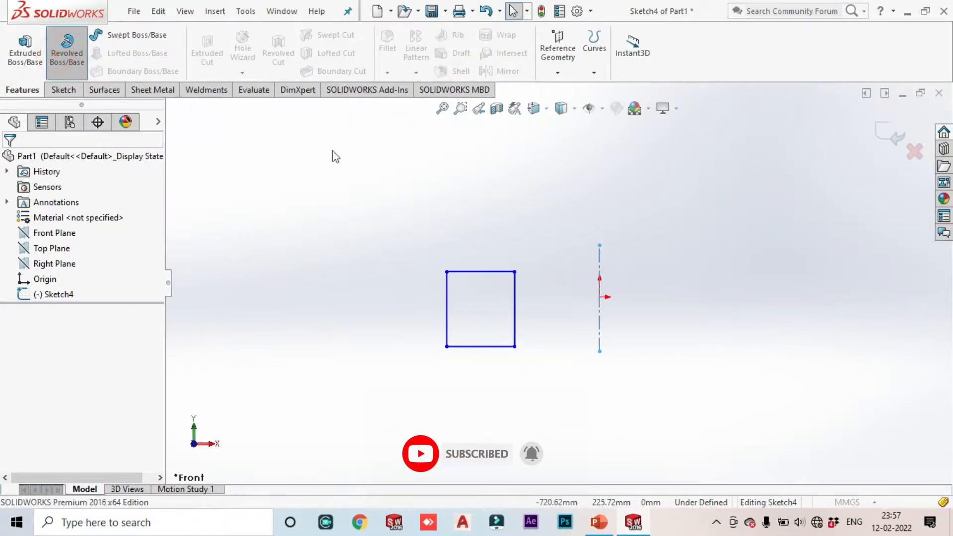
middle_click_drag(453, 309, 434, 256)
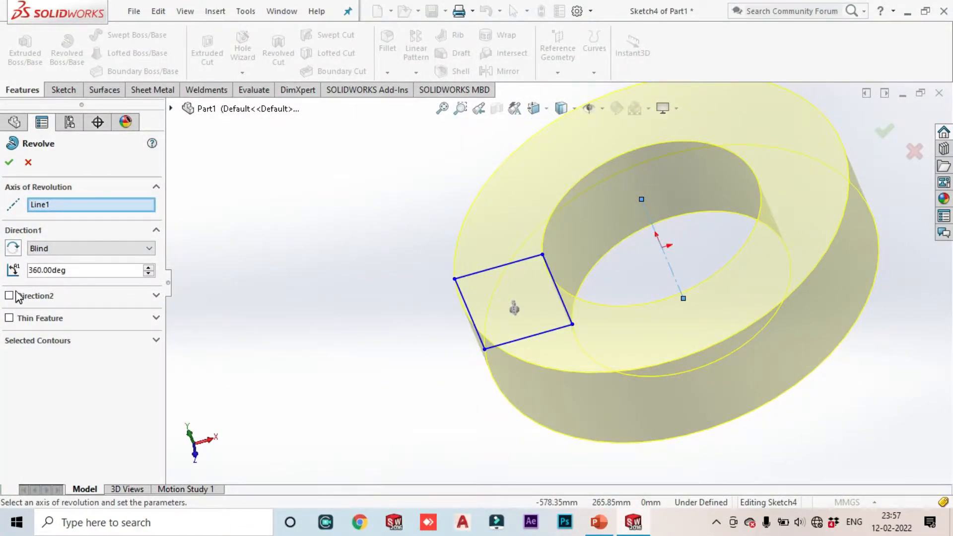
left_click(79, 270)
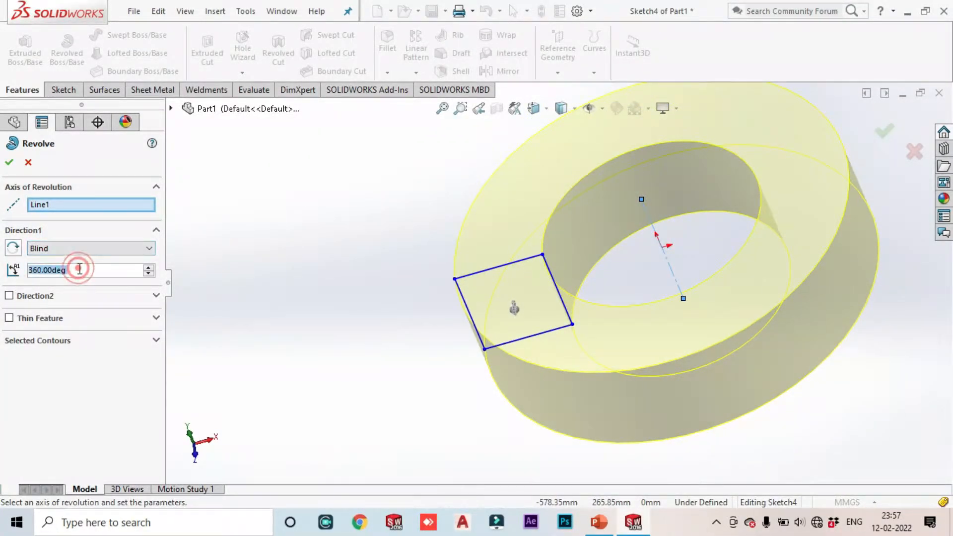
key("BackSpace")
key("BackSpace")
key("BackSpace")
key("BackSpace")
key("BackSpace")
key("BackSpace")
key("BackSpace")
key("BackSpace")
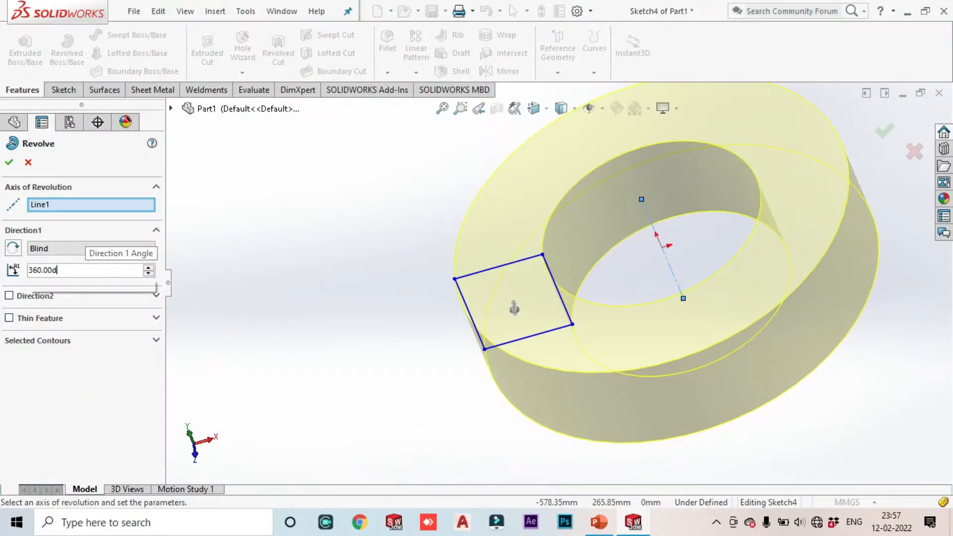
type("160")
key("Return")
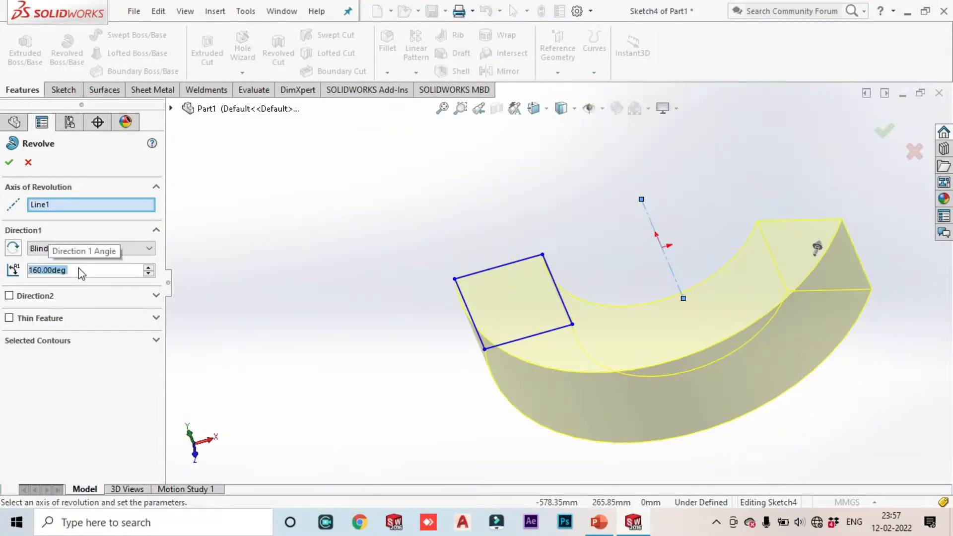
left_click(14, 249)
middle_click_drag(462, 308, 621, 264)
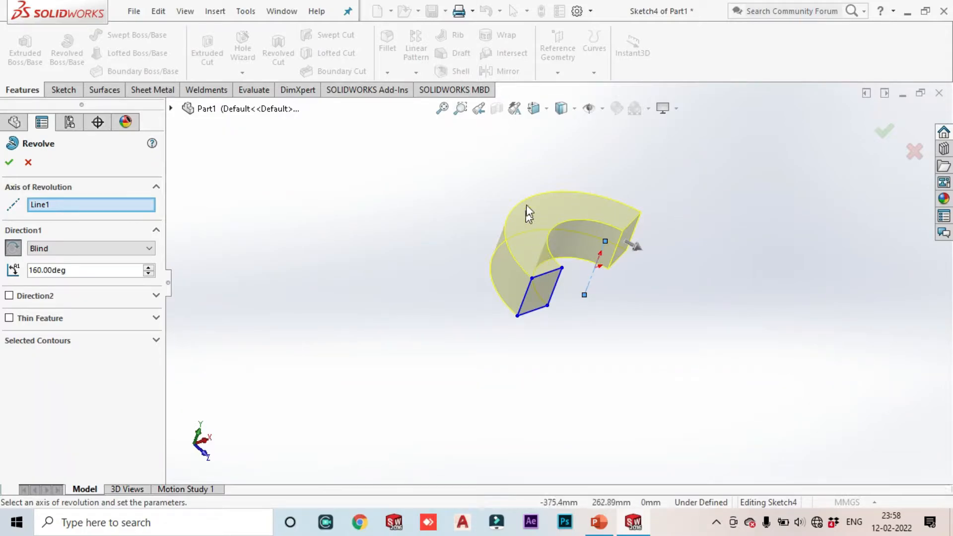
Reverse the revolve's Direction 1 and change its type to Mid Plane.
left_click(13, 247)
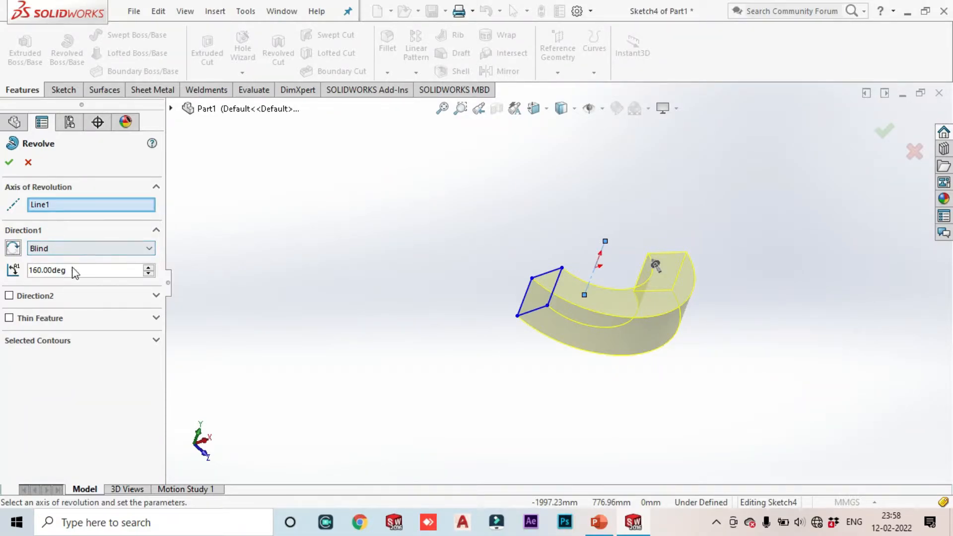
scroll(538, 289, "up", 2)
middle_click_drag(606, 303, 590, 298)
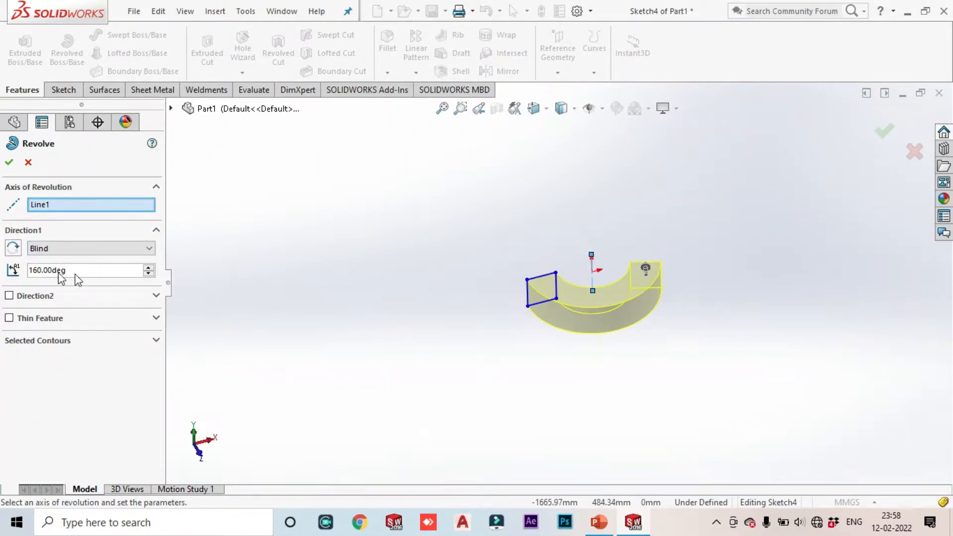
left_click(87, 248)
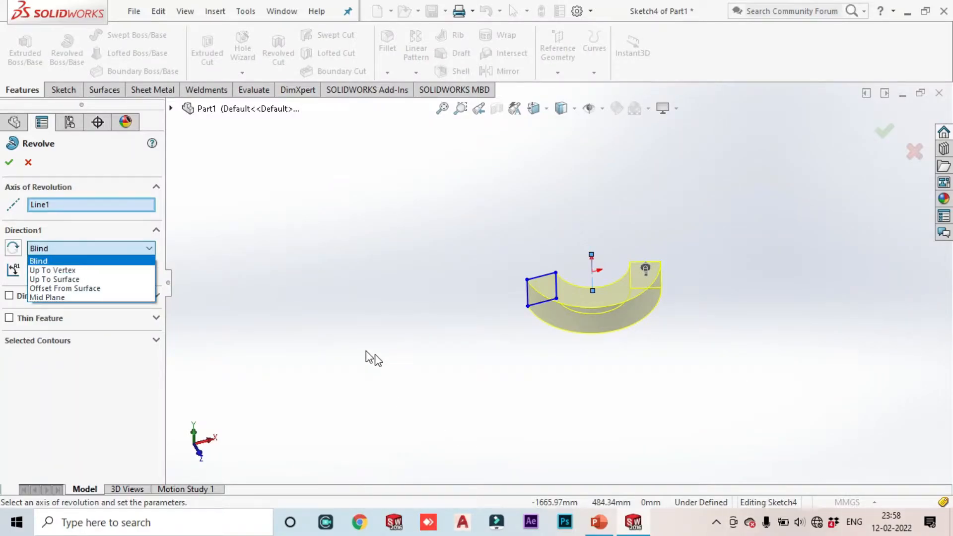
left_click(50, 297)
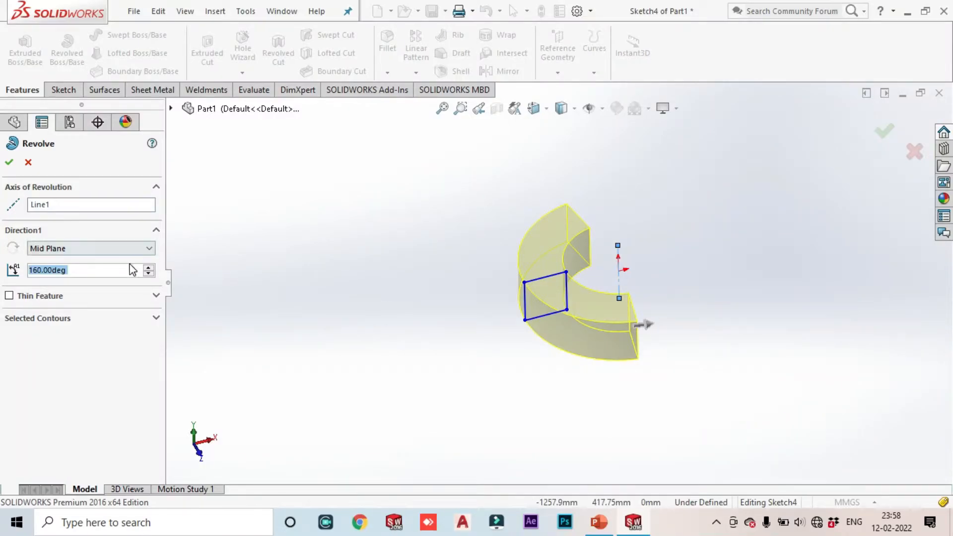
Set the mid-plane revolve's angle to 180 degrees.
left_click(148, 268)
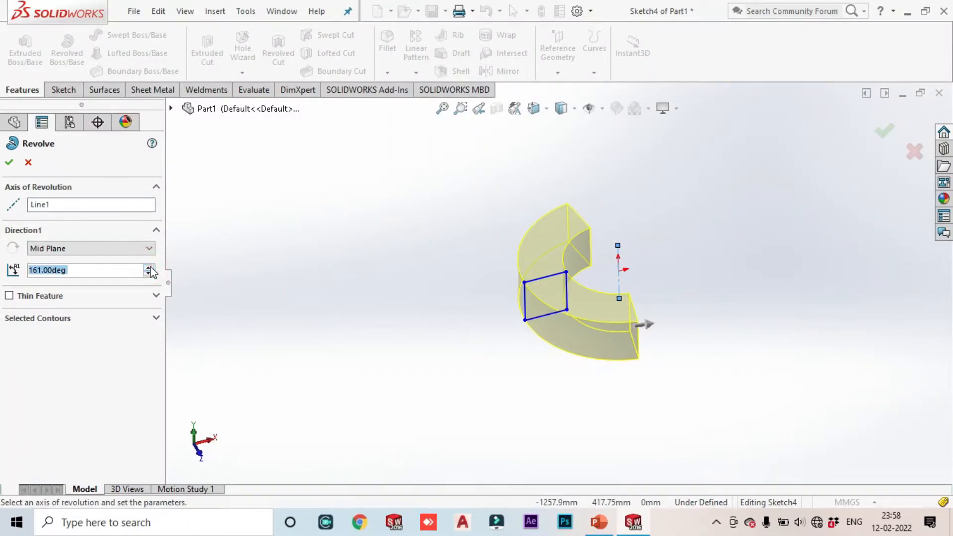
left_click(149, 268)
left_click(148, 268)
left_click(148, 268)
left_click_drag(102, 271, 7, 265)
type("180")
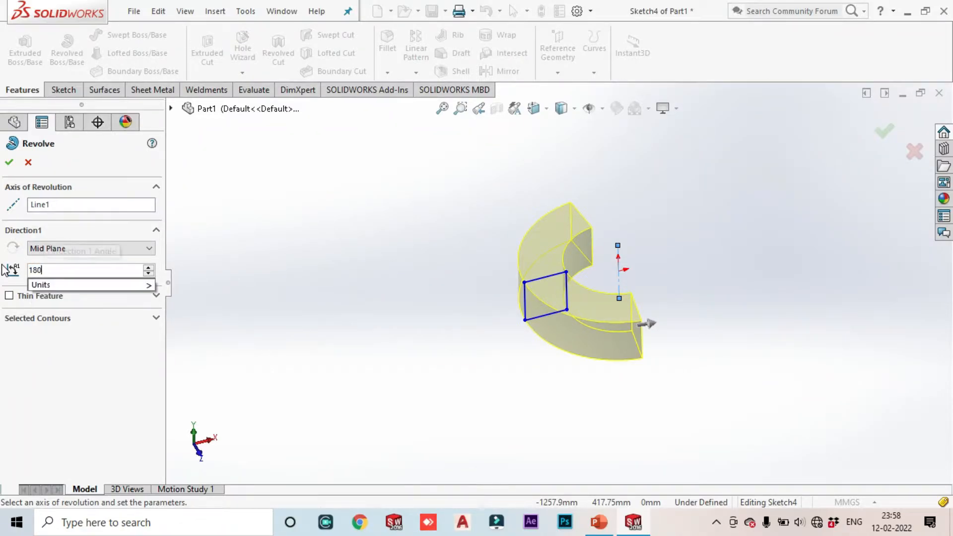
key("Return")
middle_click_drag(619, 183, 660, 258)
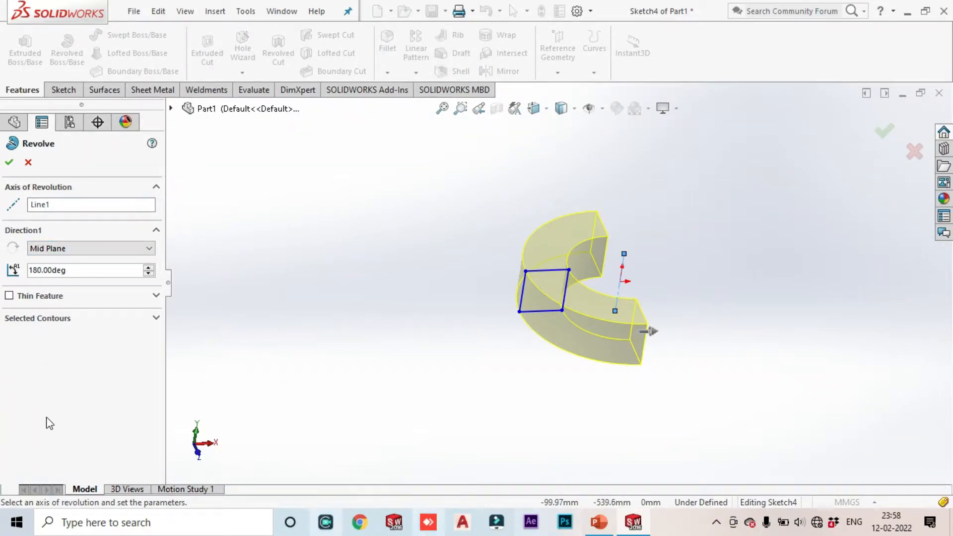
Make the revolve a One-Direction thin feature with 10 mm wall thickness and accept it.
left_click(21, 295)
middle_click_drag(564, 367, 637, 275)
scroll(499, 303, "up", 2)
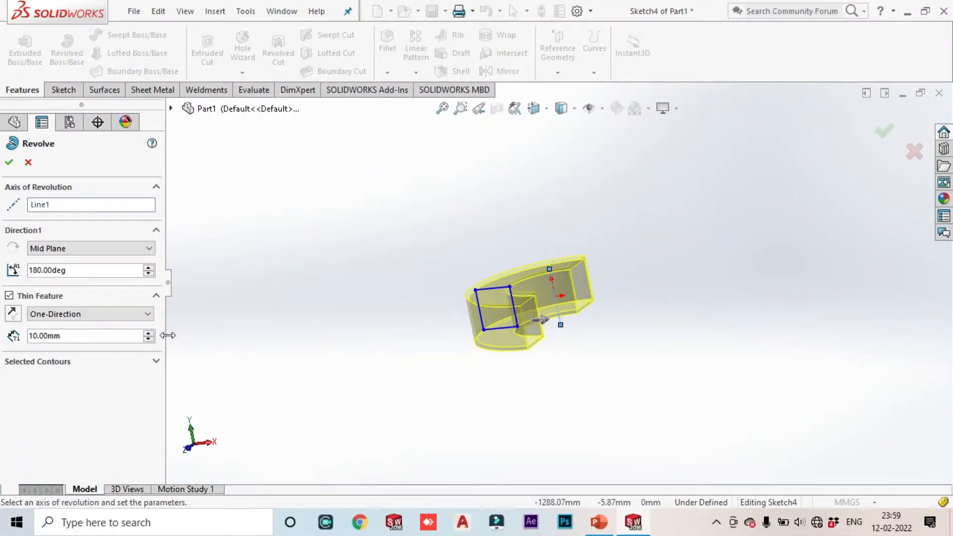
scroll(521, 316, "down", 3)
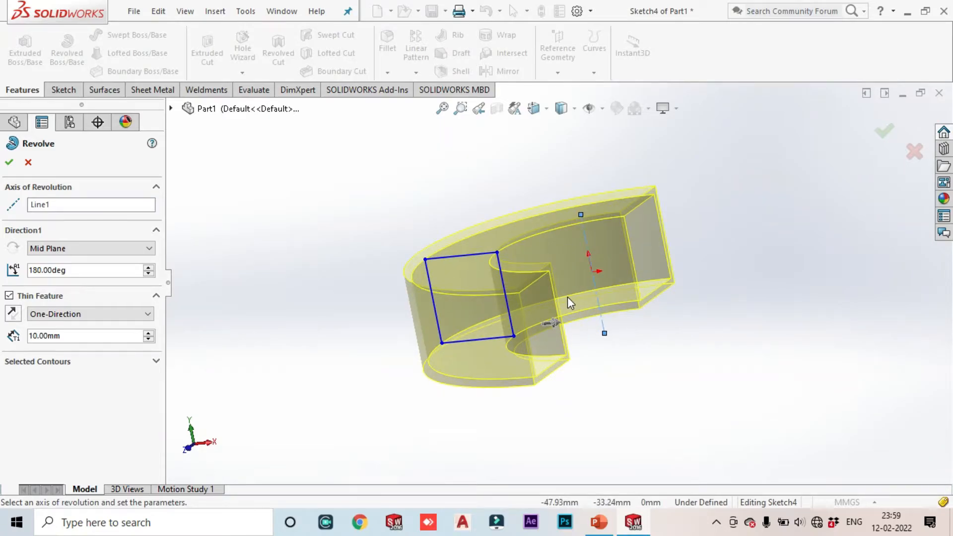
middle_click_drag(469, 291, 528, 222)
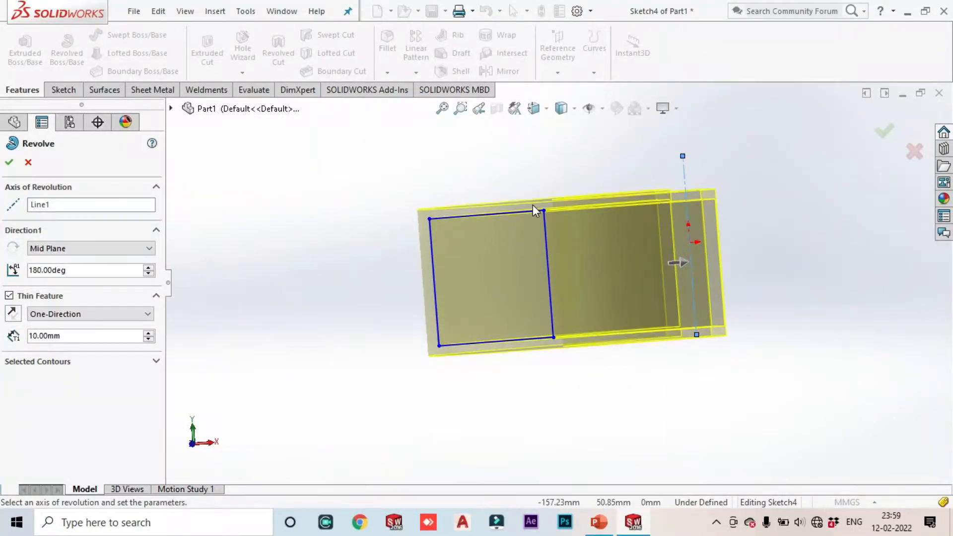
middle_click_drag(626, 268, 594, 280)
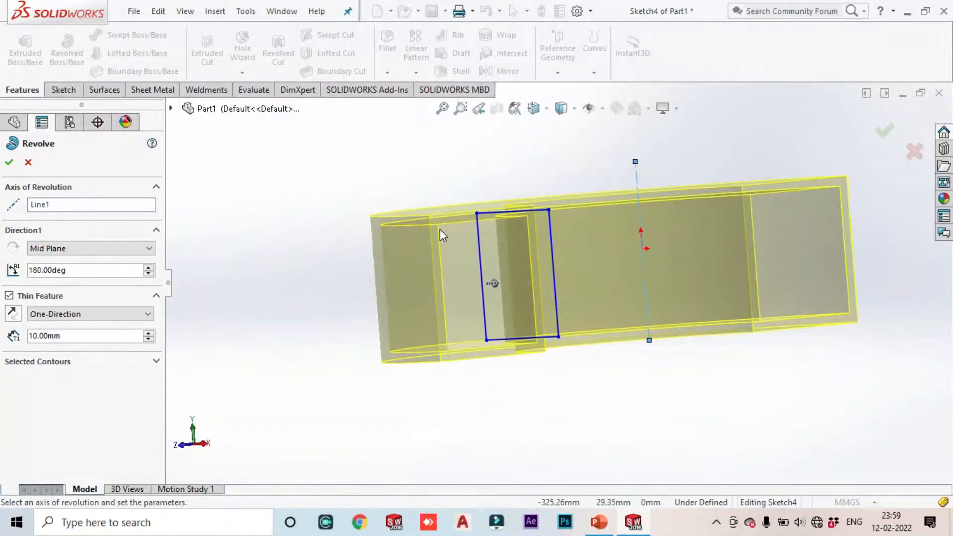
middle_click_drag(480, 317, 484, 345)
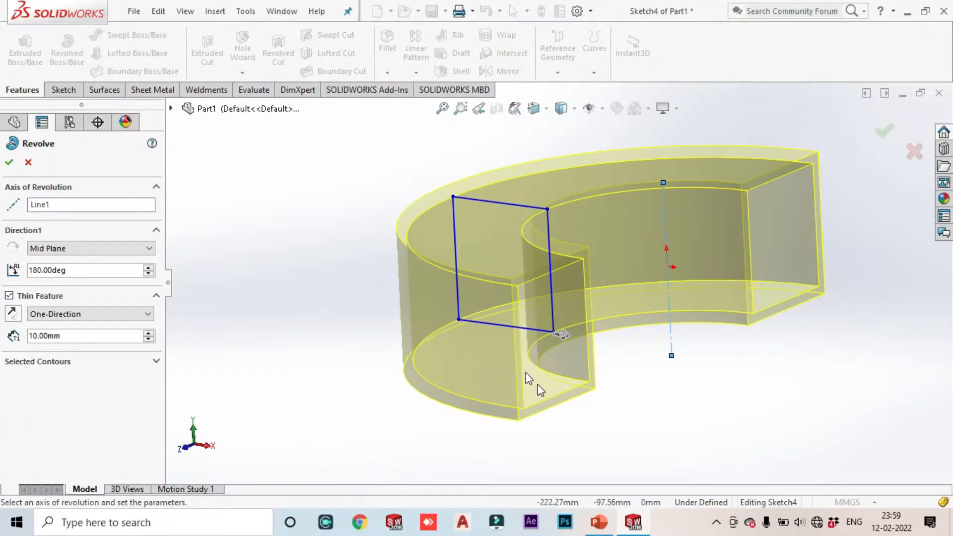
mouse_move(558, 328)
middle_mouse_down()
mouse_move(591, 368)
mouse_move(313, 232)
middle_mouse_up()
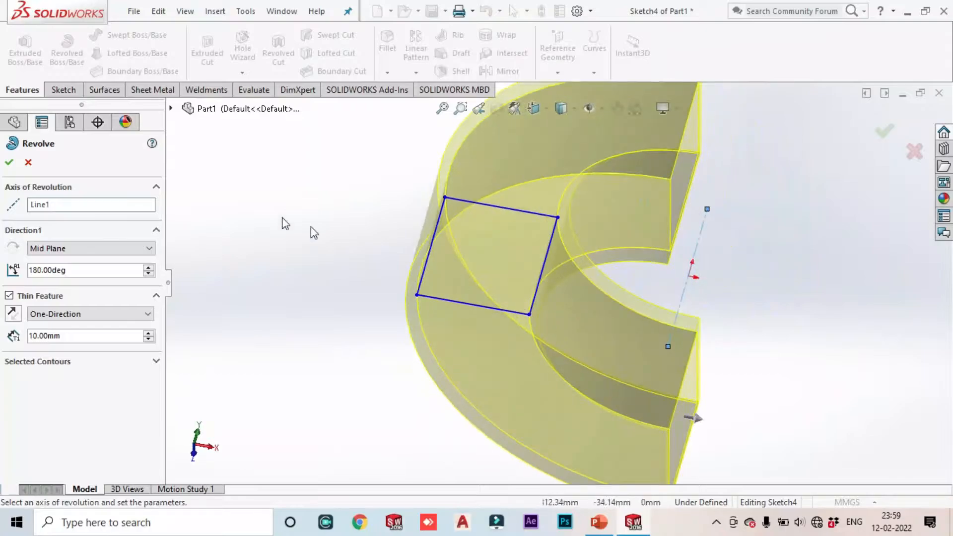
left_click(9, 163)
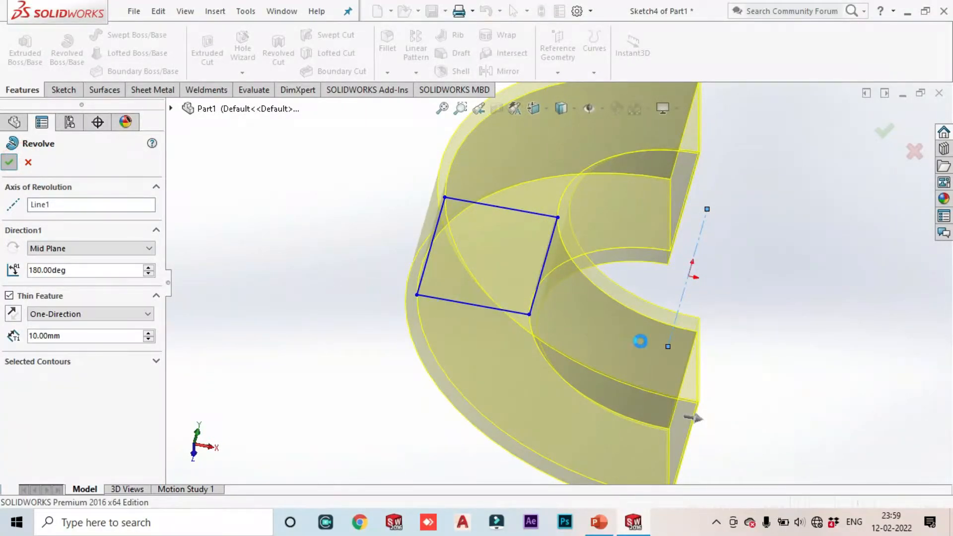
Examine the hollow cross-section at the open end of the thin revolve.
middle_click_drag(732, 328, 679, 291)
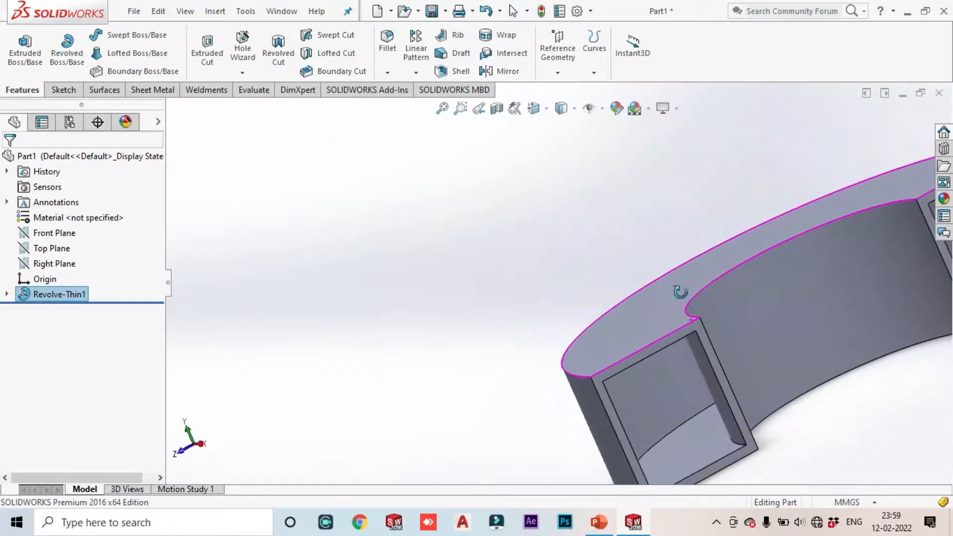
scroll(691, 344, "down", 3)
left_click(677, 381)
scroll(713, 367, "down", 3)
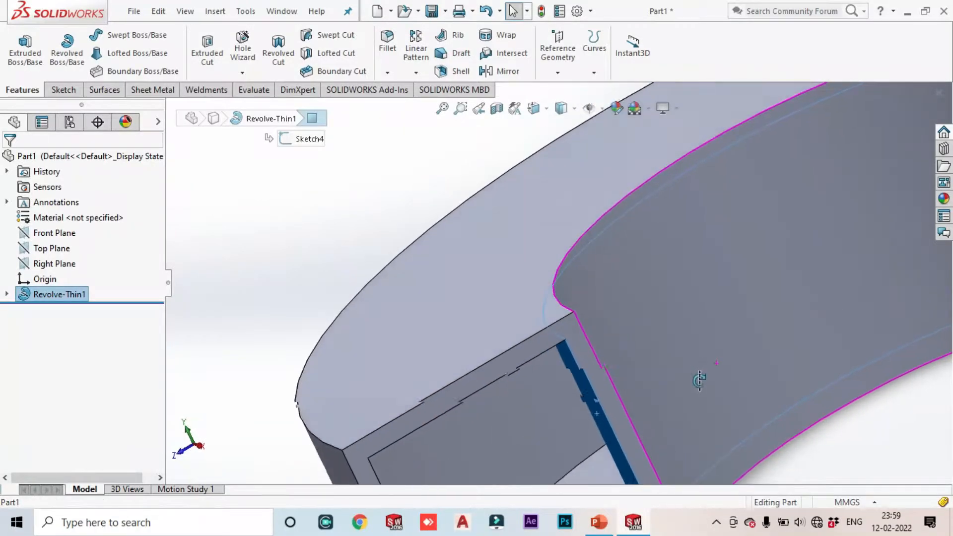
scroll(613, 400, "up", 5)
middle_click_drag(586, 385, 639, 366)
scroll(639, 366, "up", 4)
Edit the thin revolve feature and change its thin type to Mid-Plane.
right_click(40, 294)
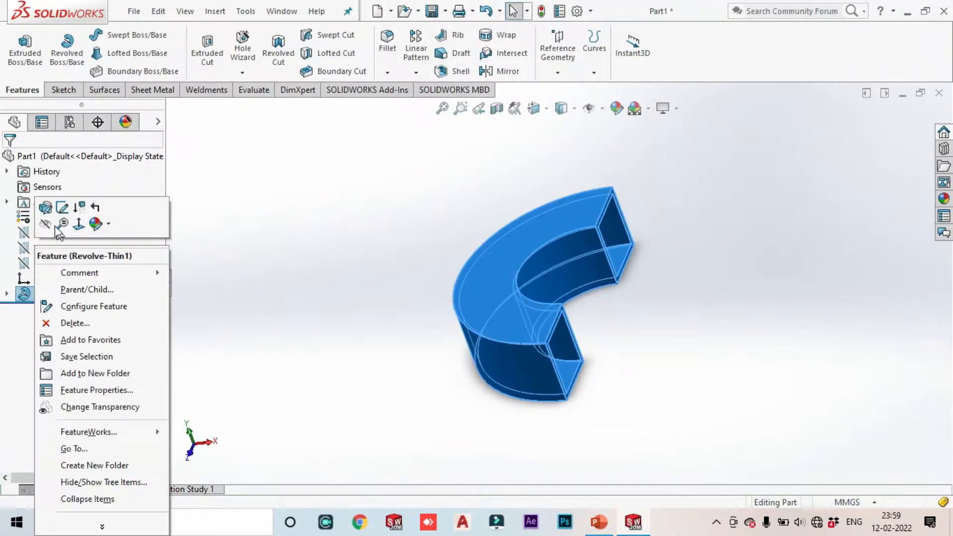
left_click(44, 211)
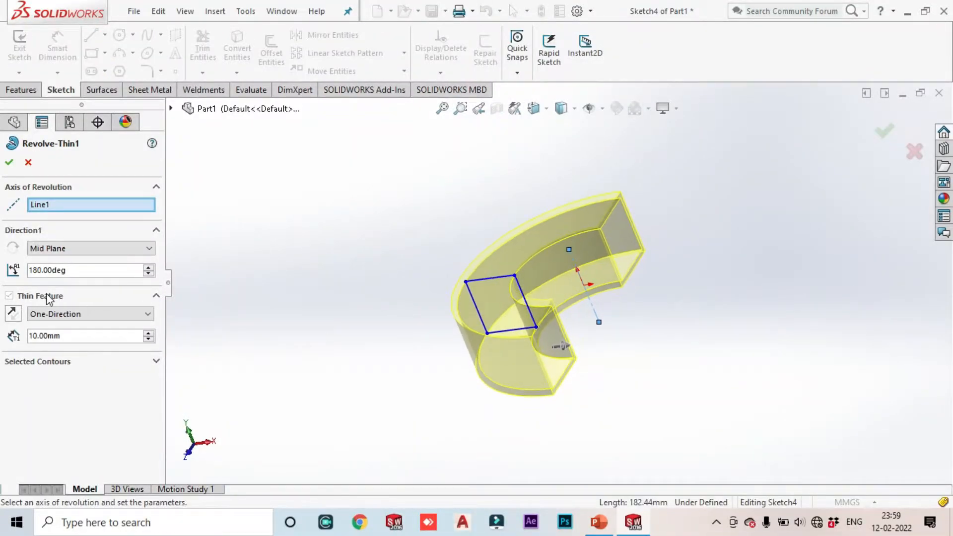
left_click(55, 313)
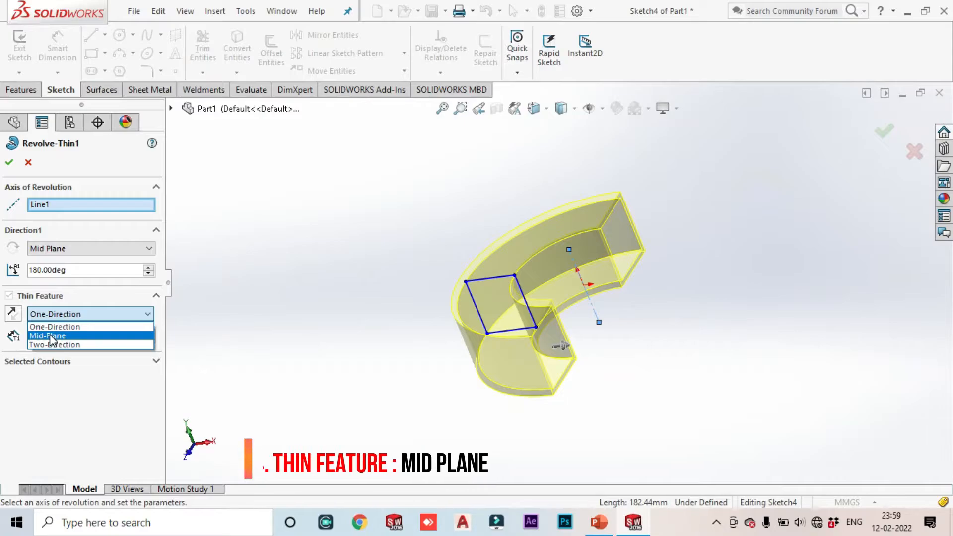
left_click(51, 338)
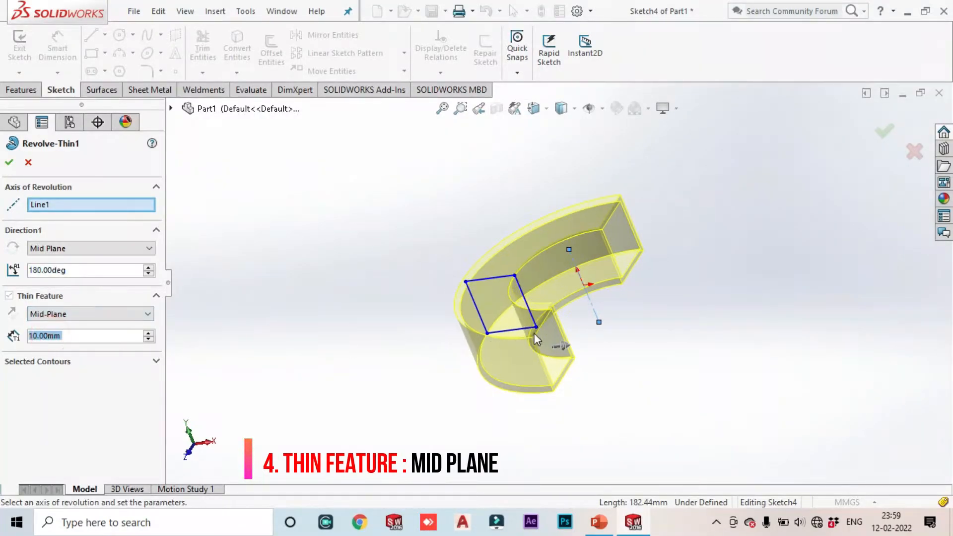
Examine how the mid-plane wall thickness lies on both sides of the rectangle's sketch lines.
scroll(536, 323, "down", 3)
middle_click_drag(540, 311, 554, 251)
mouse_move(432, 272)
middle_mouse_down()
mouse_move(542, 266)
mouse_move(555, 242)
middle_mouse_up()
scroll(542, 266, "down", 3)
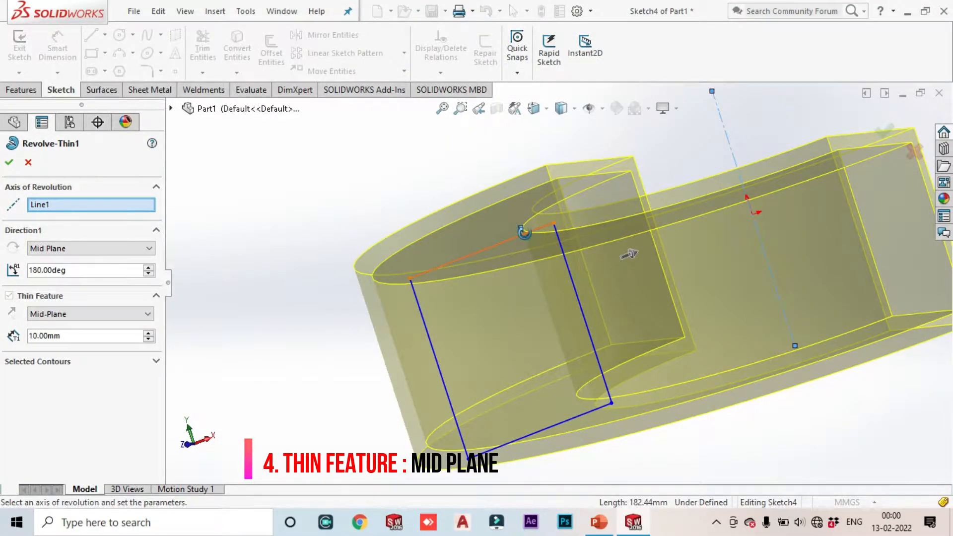
scroll(484, 245, "down", 5)
middle_click_drag(485, 245, 541, 243)
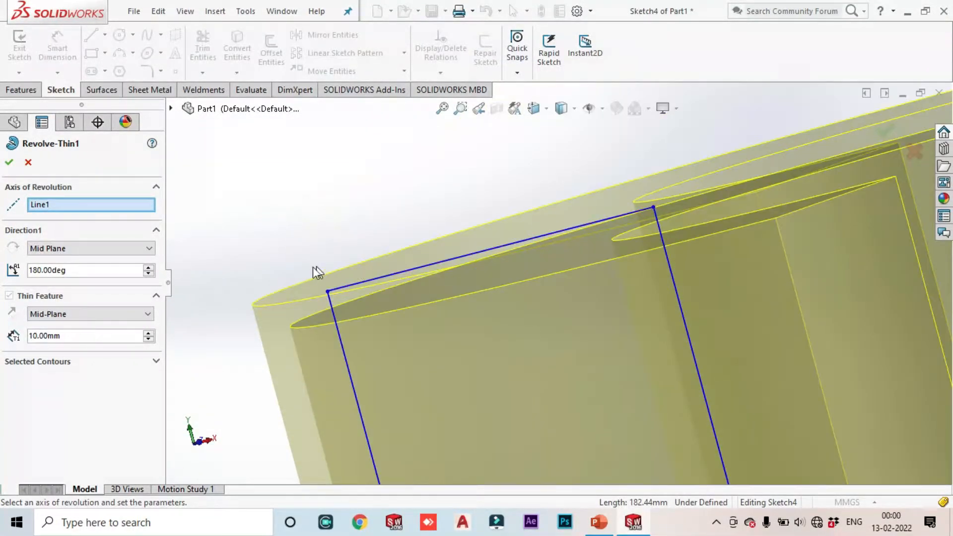
scroll(328, 298, "up", 6)
middle_click_drag(493, 317, 519, 333)
scroll(489, 408, "up", 3)
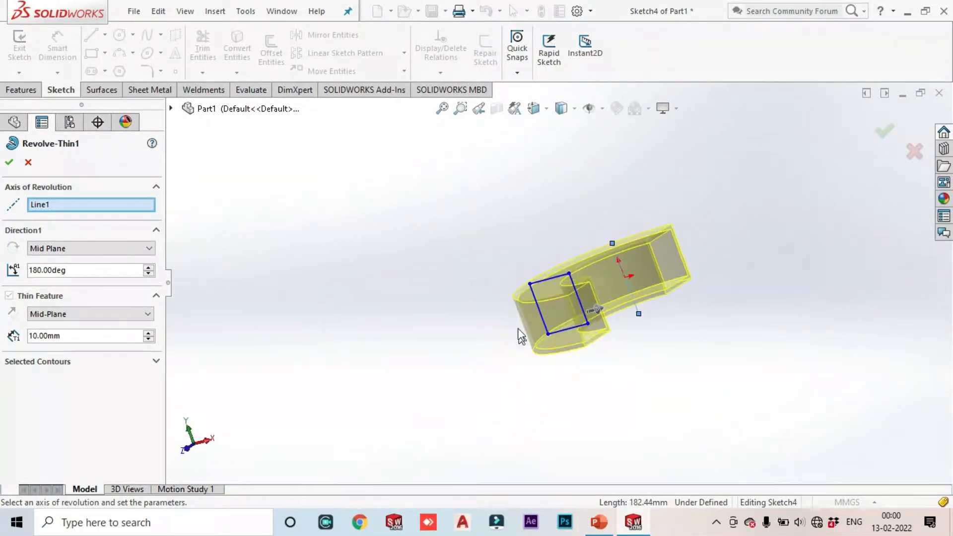
Change the thin feature type to Two-Direction and check the wall around the rectangle's corner.
left_click(66, 313)
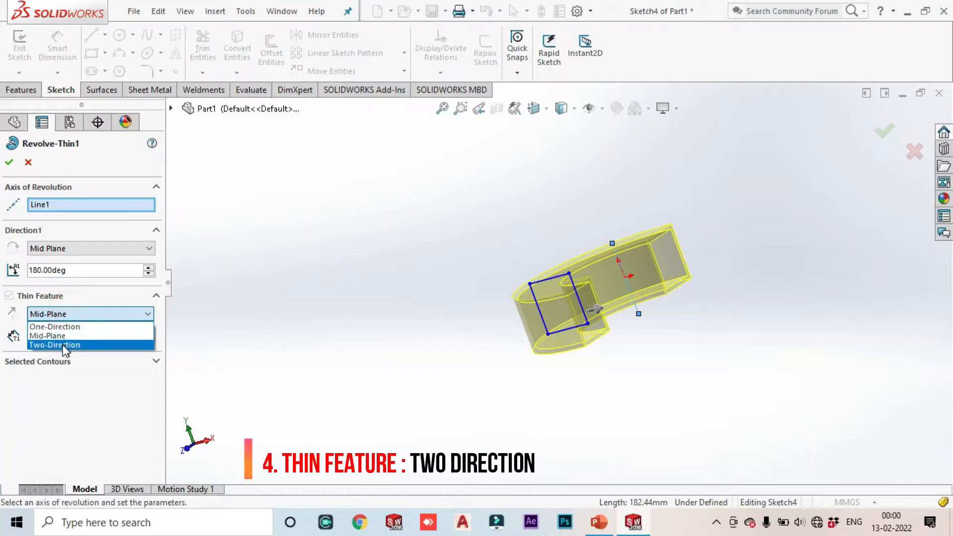
left_click(61, 345)
scroll(589, 299, "down", 5)
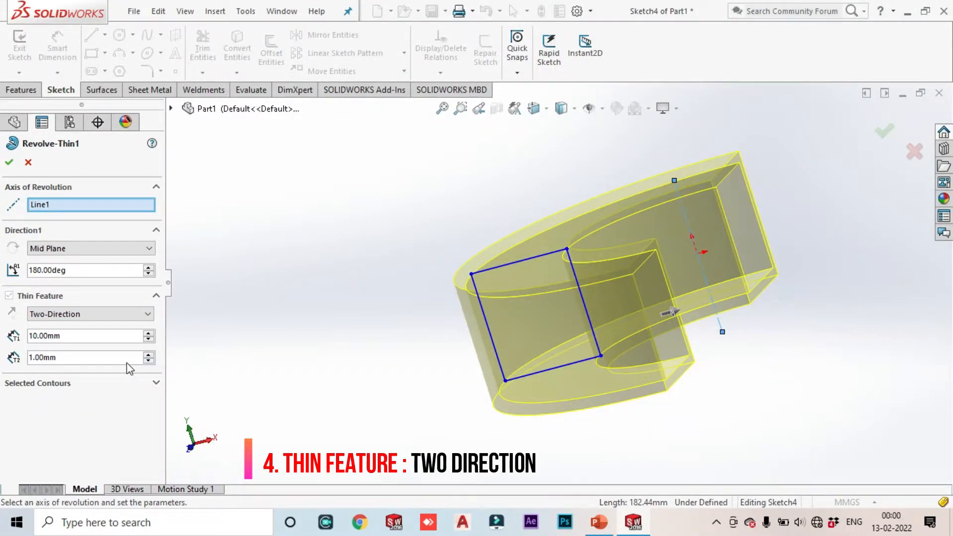
middle_click_drag(436, 307, 487, 244)
scroll(483, 281, "down", 5)
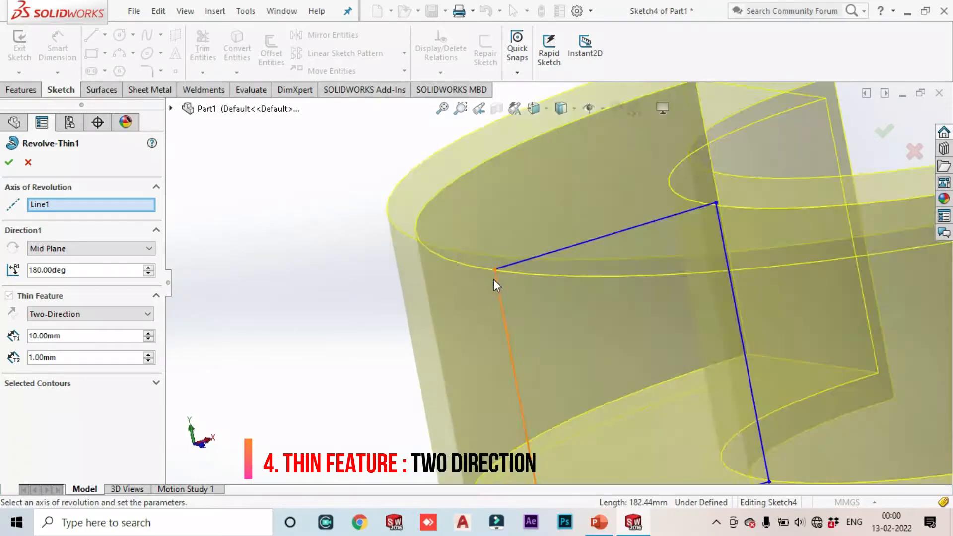
Set the thin feature's Direction 2 thickness to 30 mm and accept the revolve.
left_click(148, 355)
left_click(149, 354)
double_click(114, 359)
type("30")
key("Return")
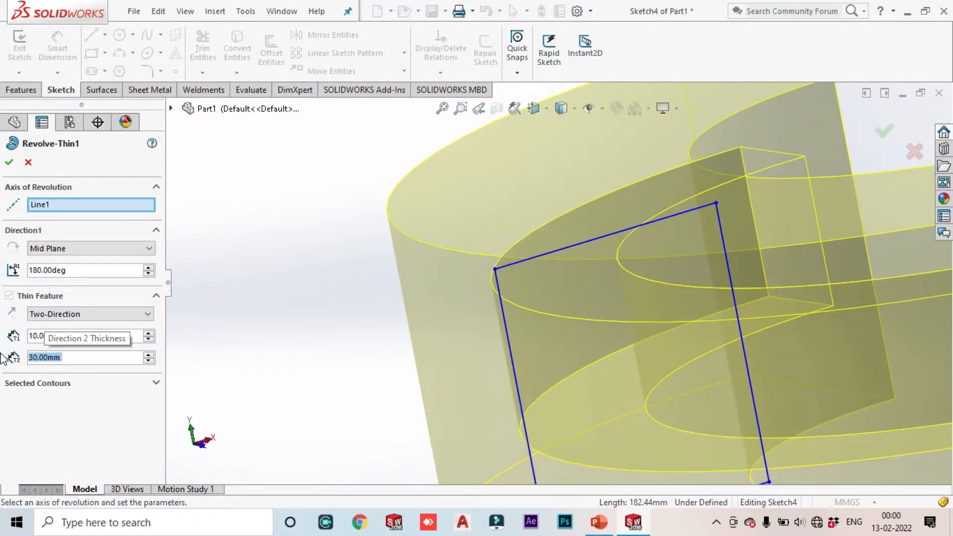
scroll(511, 284, "up", 5)
middle_click_drag(511, 284, 597, 355)
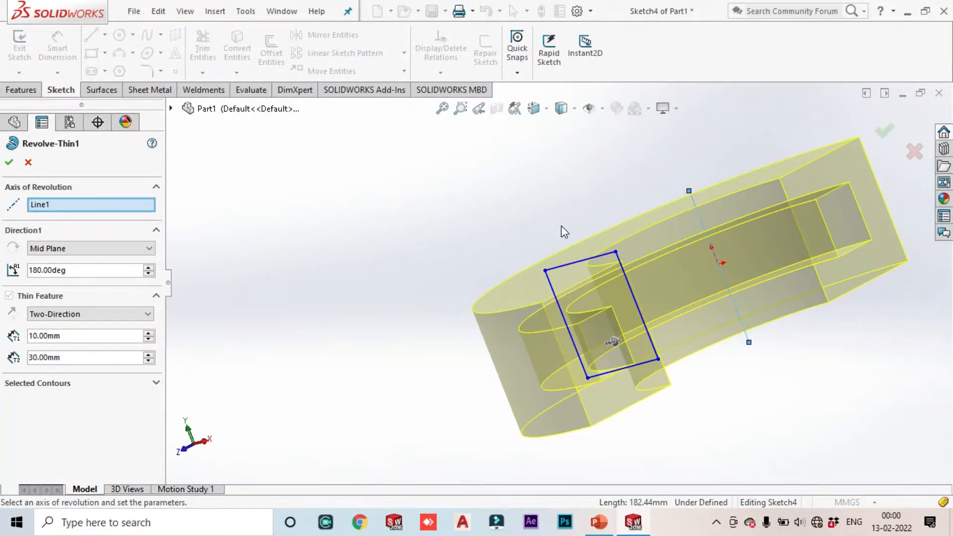
left_click(9, 163)
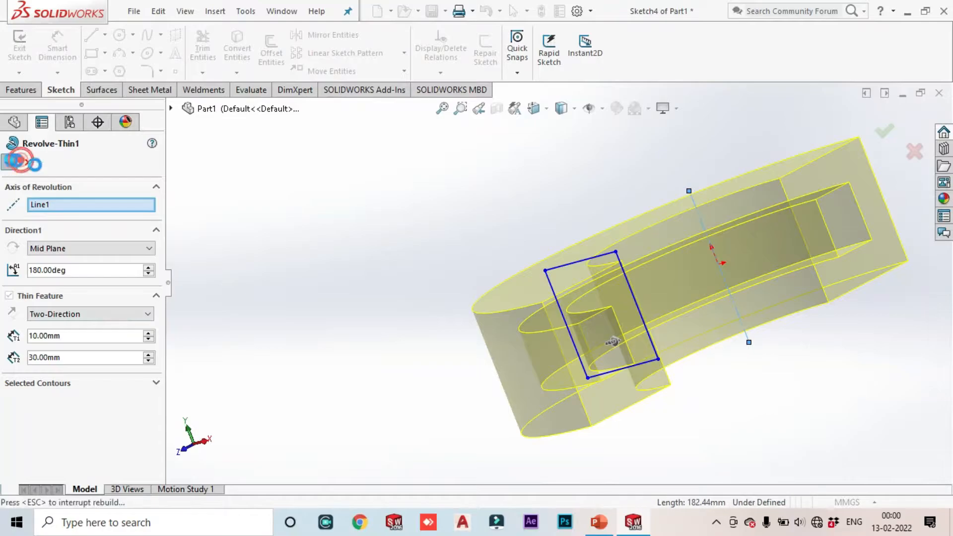
Edit the thin revolve again, pick the rectangle as its selected contour, and accept the feature.
middle_click_drag(638, 278, 613, 299)
scroll(613, 299, "down", 1)
right_click(31, 296)
left_click(38, 213)
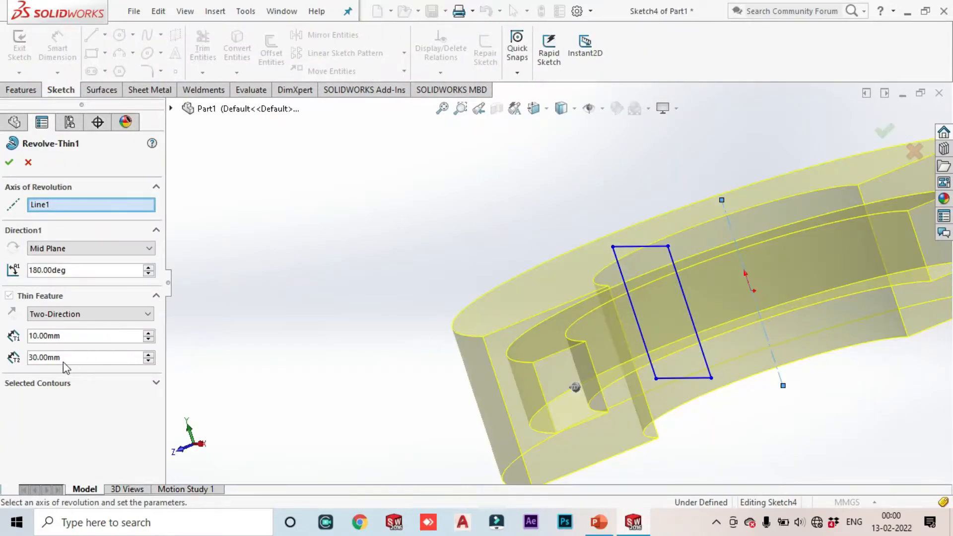
left_click(61, 384)
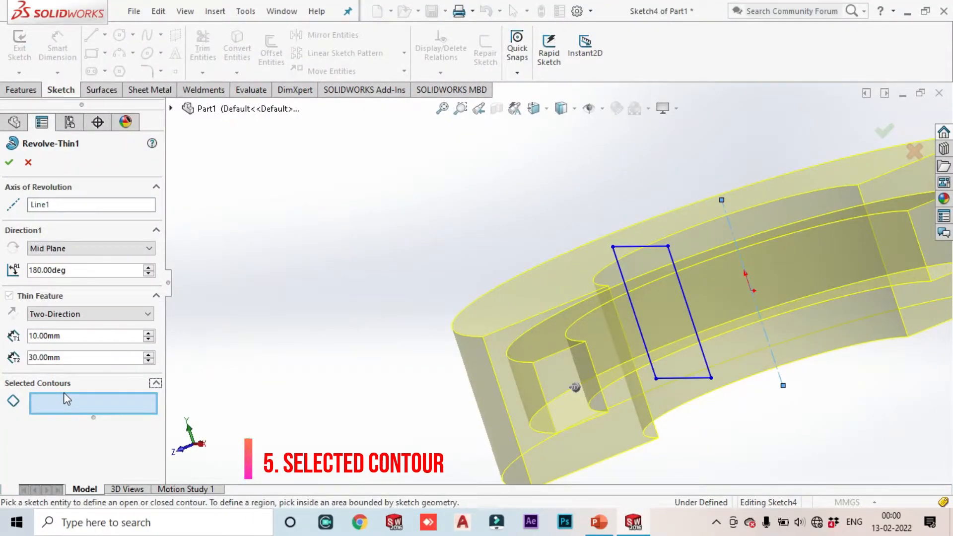
left_click(634, 256)
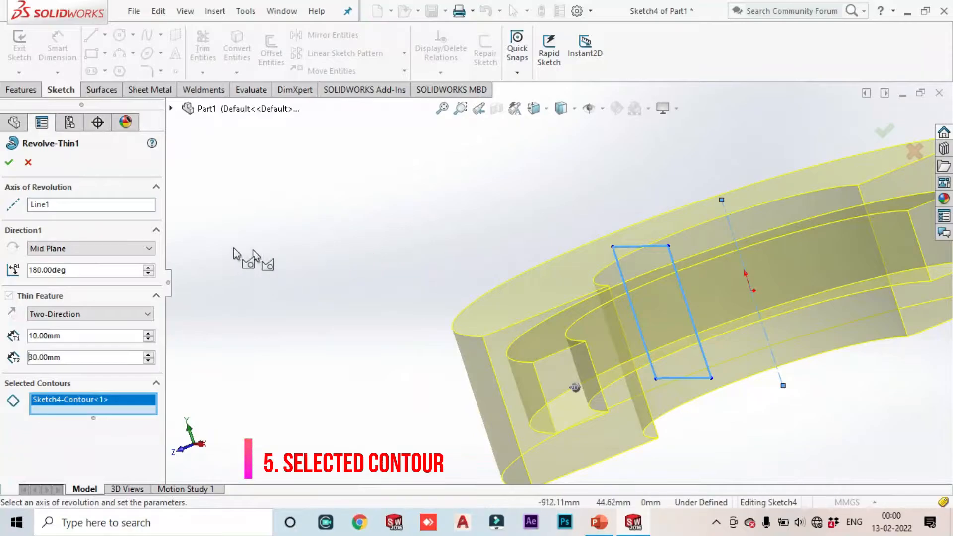
left_click(9, 167)
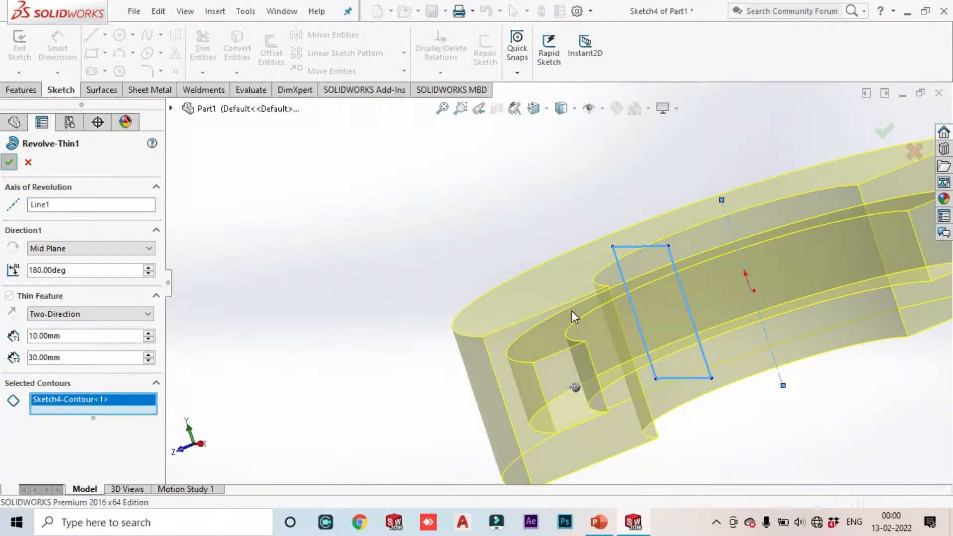
left_click(322, 295)
scroll(384, 347, "up", 3)
middle_click_drag(404, 350, 421, 393)
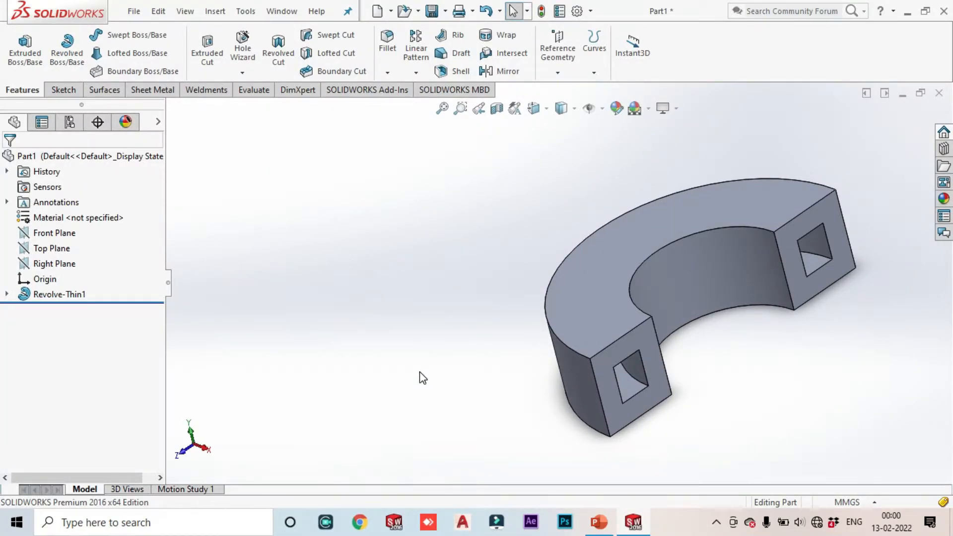
Delete the thin revolve feature and the sketch it leaves behind.
right_click(70, 294)
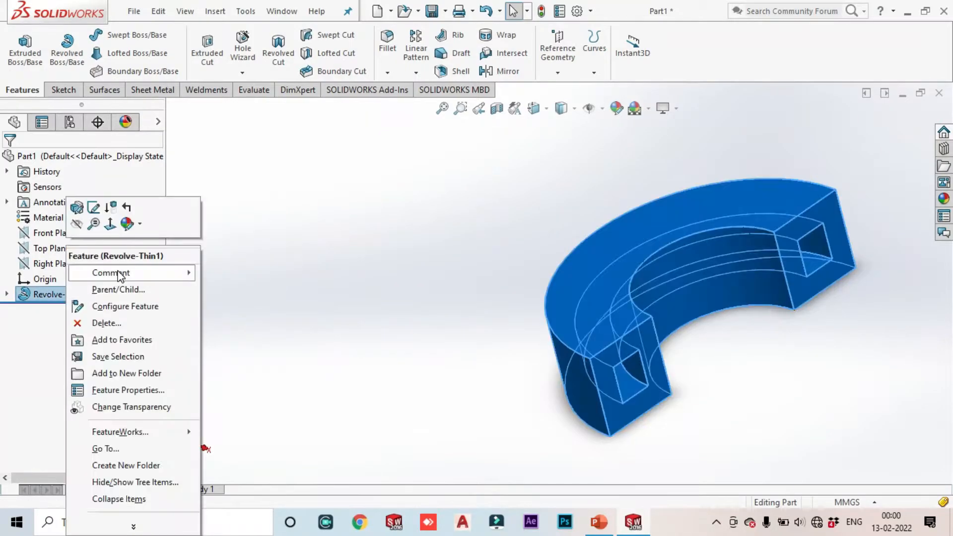
left_click(103, 322)
scroll(623, 310, "up", 3)
middle_click_drag(637, 304, 718, 256)
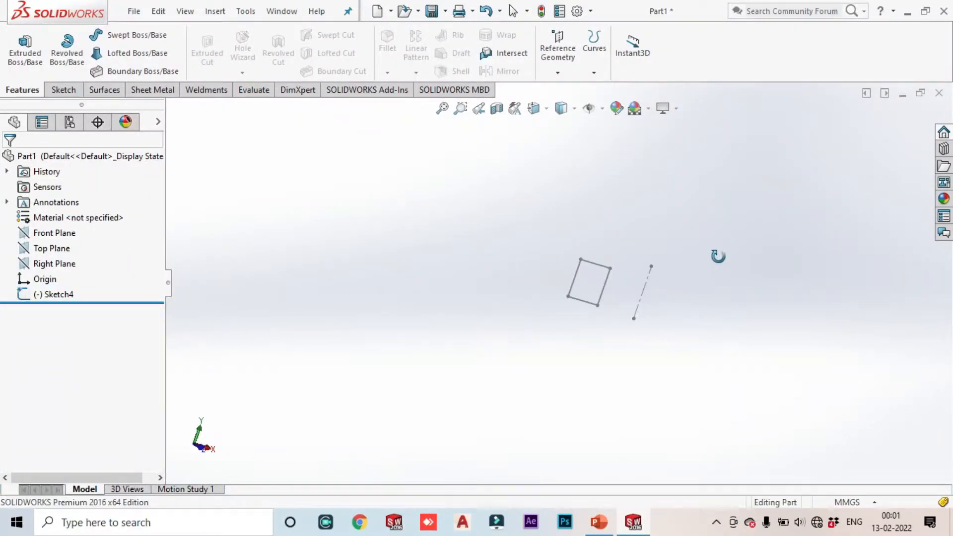
scroll(595, 297, "down", 3)
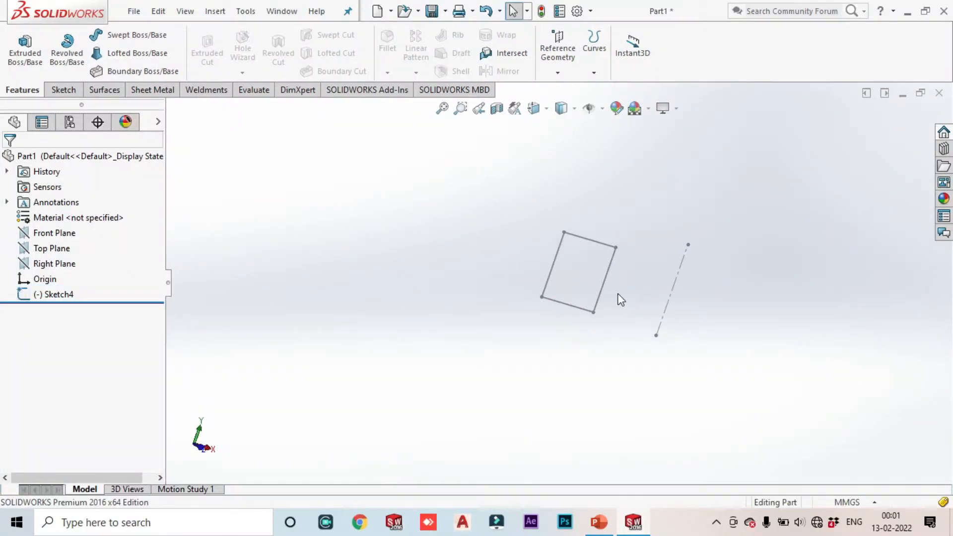
right_click(44, 296)
left_click(74, 339)
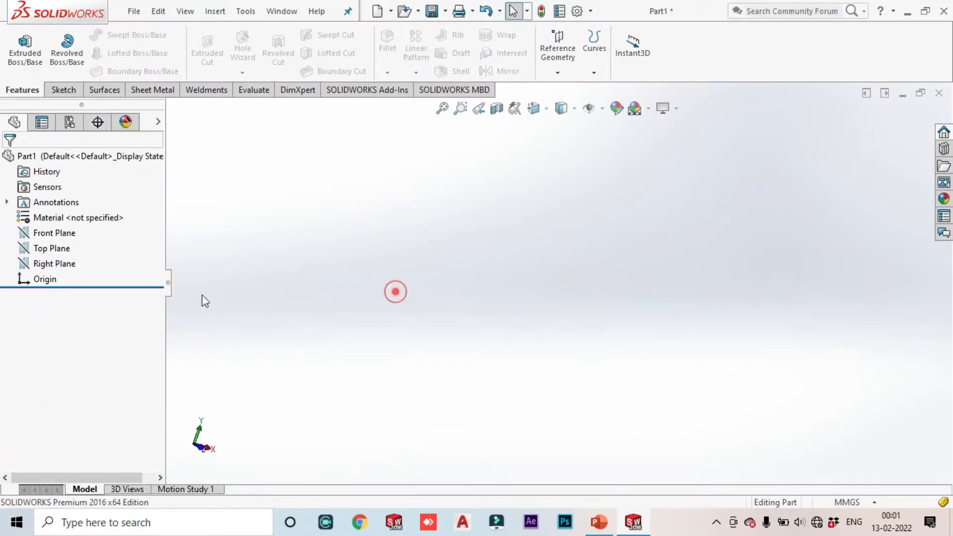
Sketch a center rectangle about 79 mm wide on the Top Plane, with its center to the +X side of the origin.
left_click(49, 249)
right_click(49, 250)
left_click(70, 233)
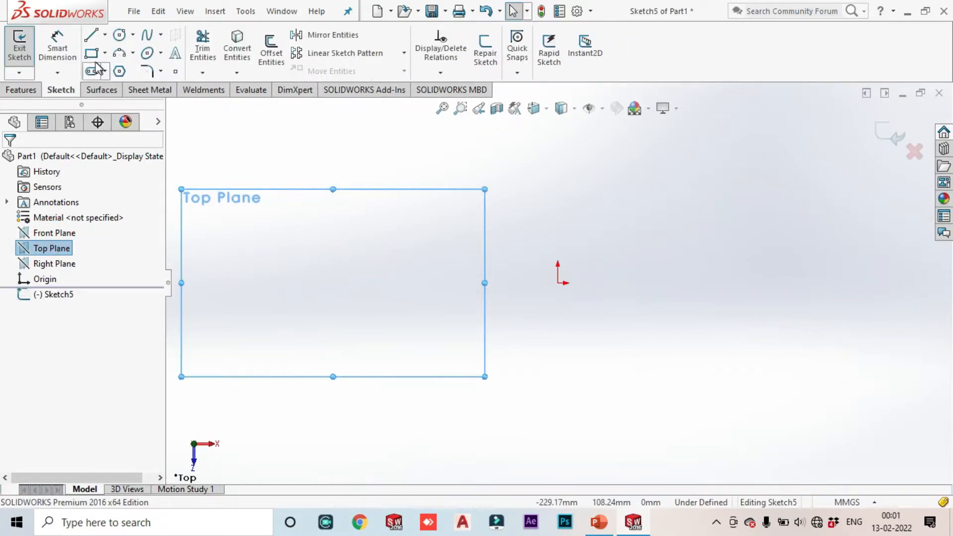
left_click(90, 53)
left_click(105, 53)
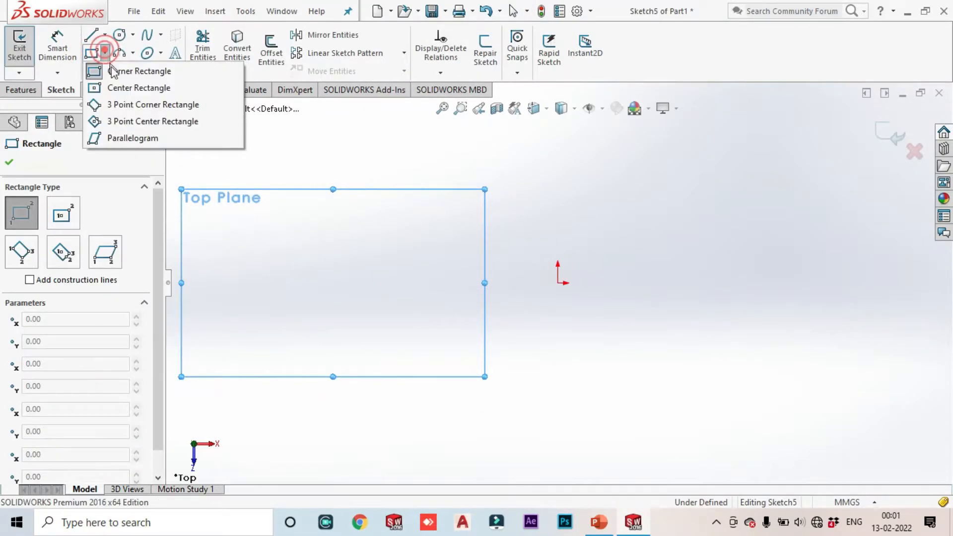
left_click(128, 93)
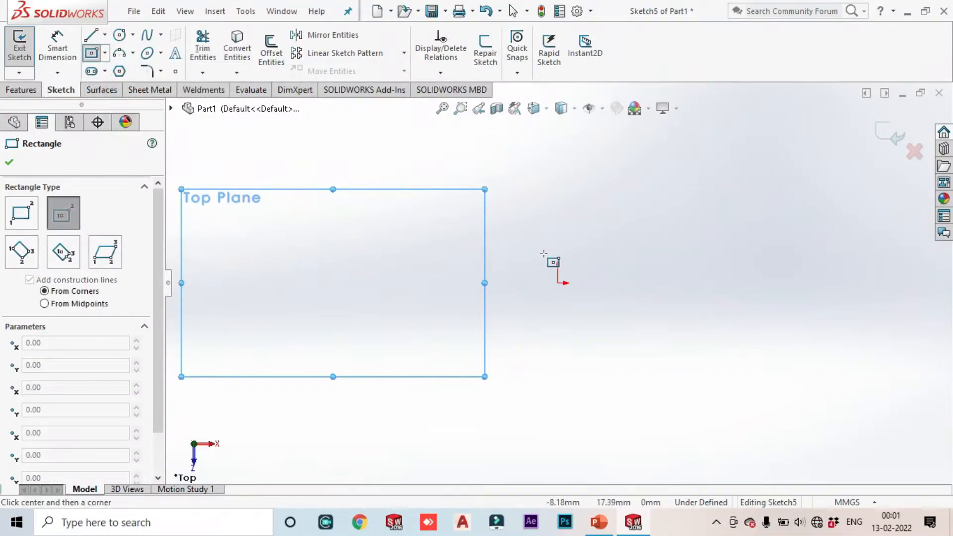
left_click(635, 255)
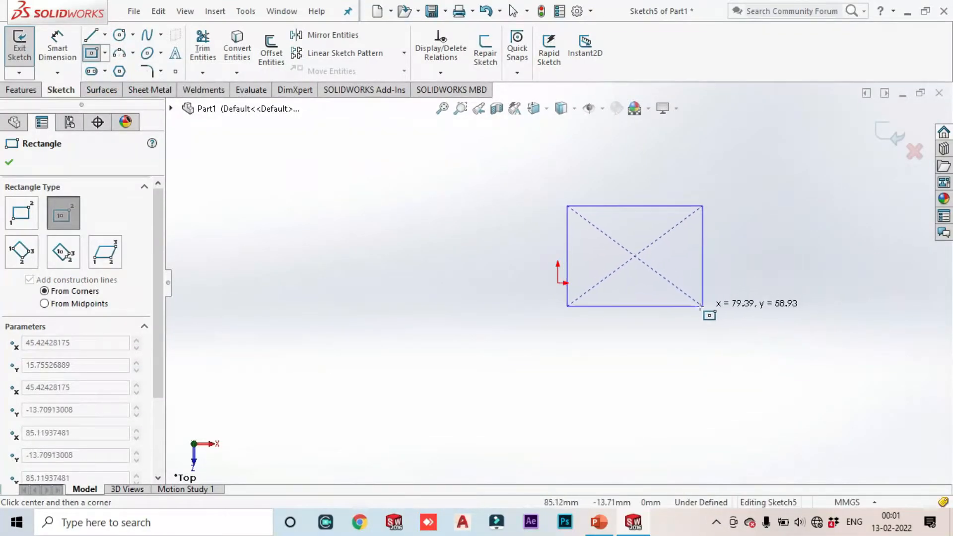
left_click(703, 308)
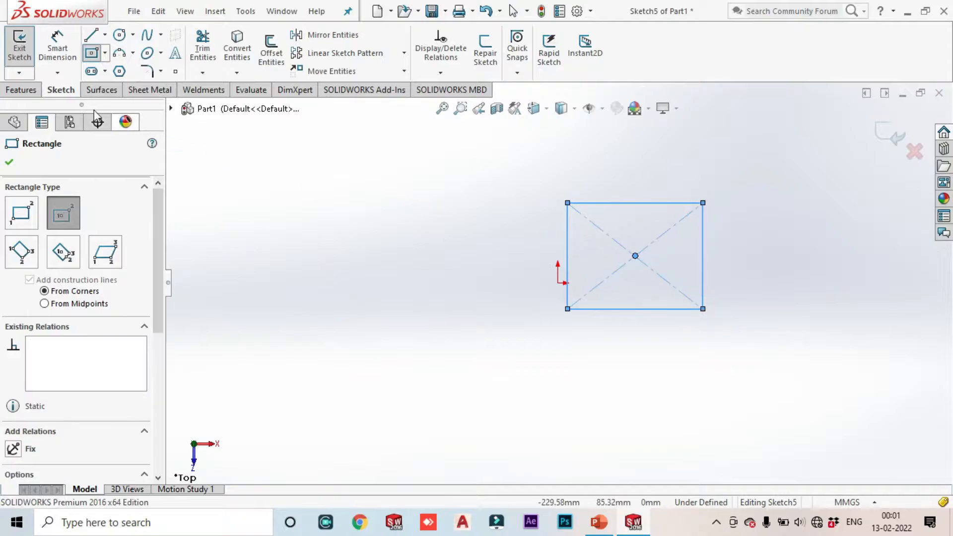
Extrude the rectangle 40 mm as a blind boss to form a block.
left_click(23, 90)
left_click(26, 49)
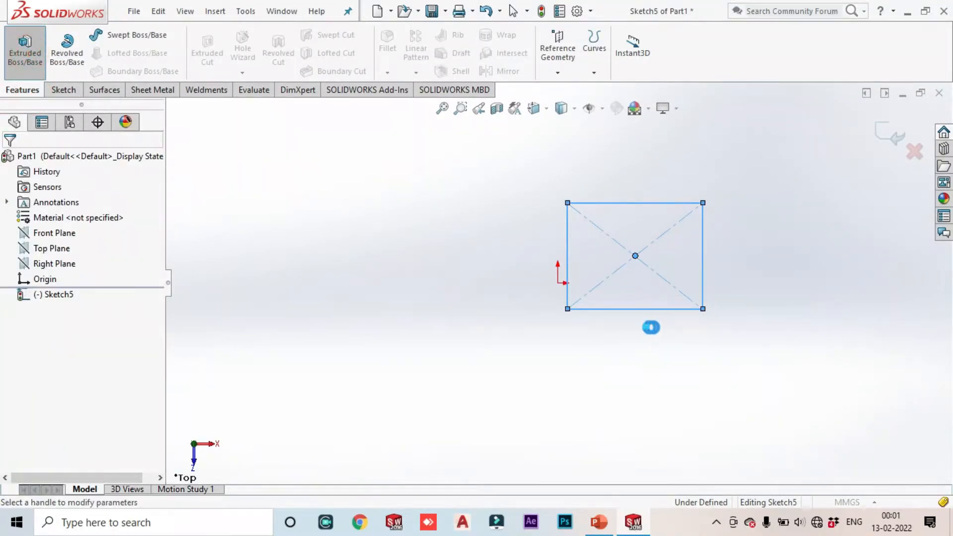
middle_click_drag(654, 345, 691, 319)
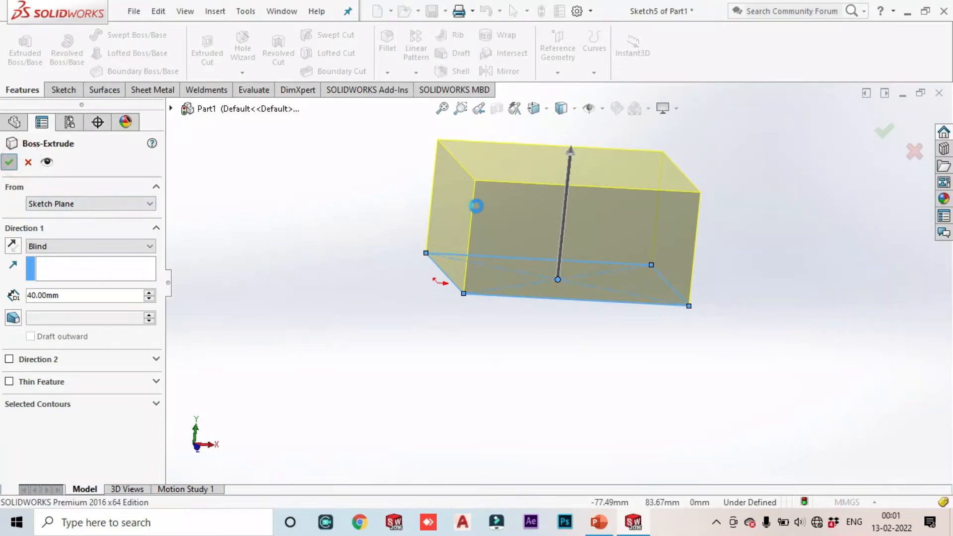
scroll(510, 232, "up", 6)
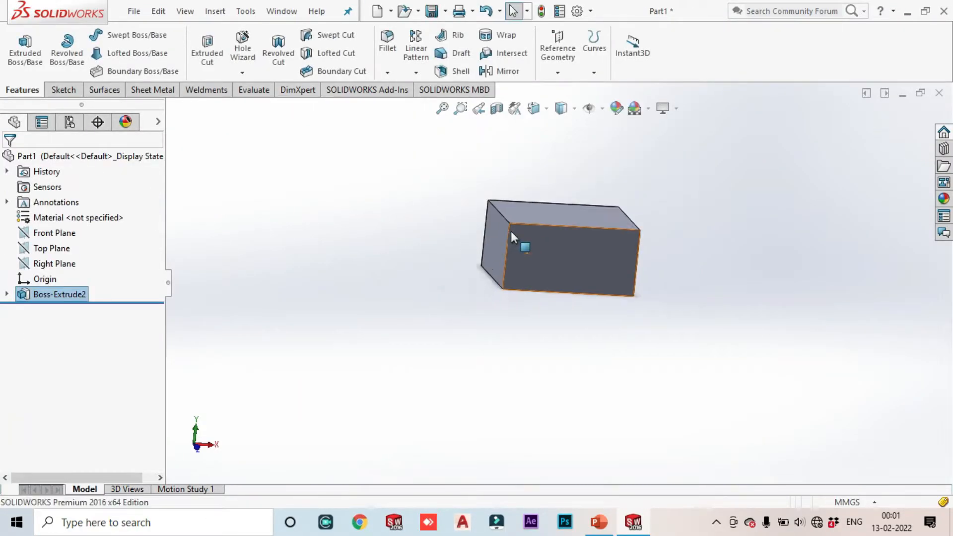
middle_click_drag(512, 228, 544, 302)
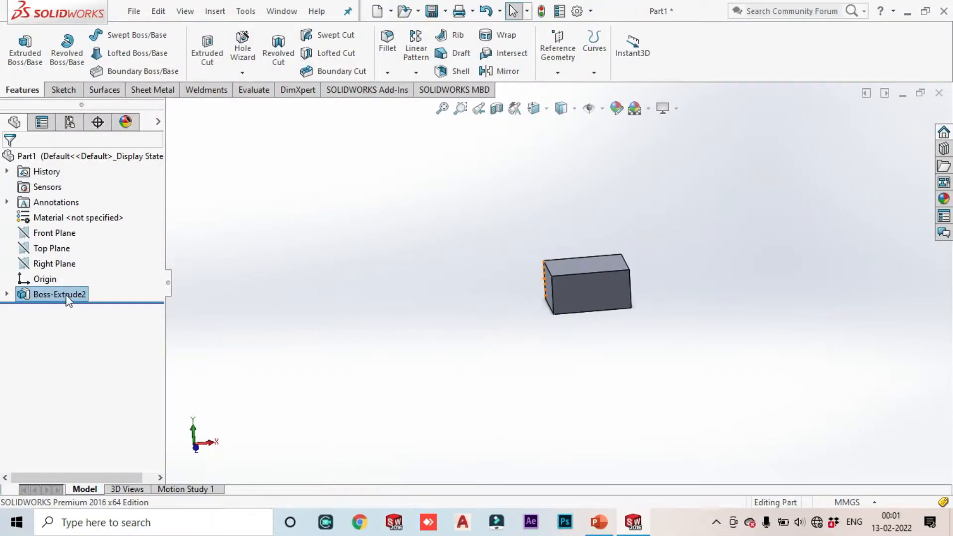
Start a sketch on the Front Plane and draw a vertical line beside the block, just past the origin.
left_click(54, 264)
left_click(50, 246)
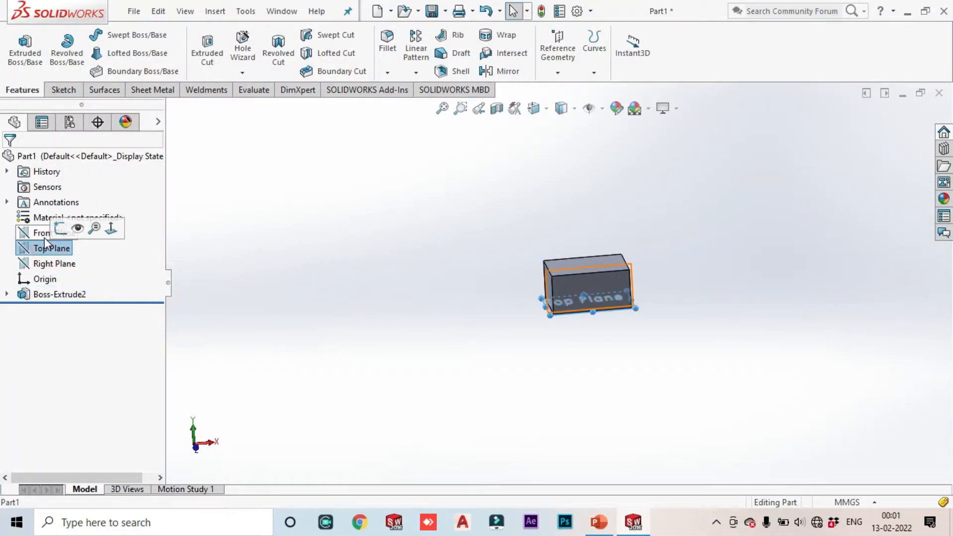
left_click(44, 237)
right_click(44, 237)
left_click(57, 217)
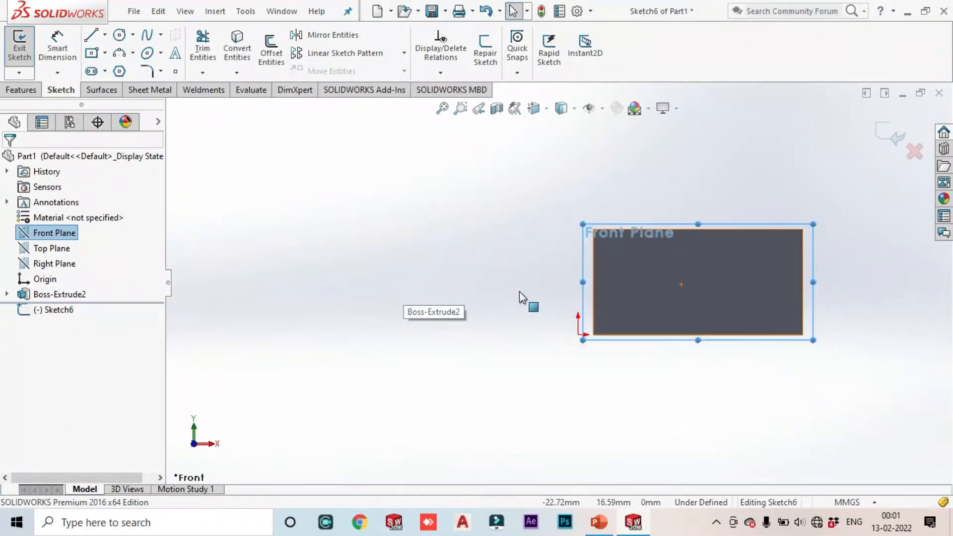
left_click(544, 300)
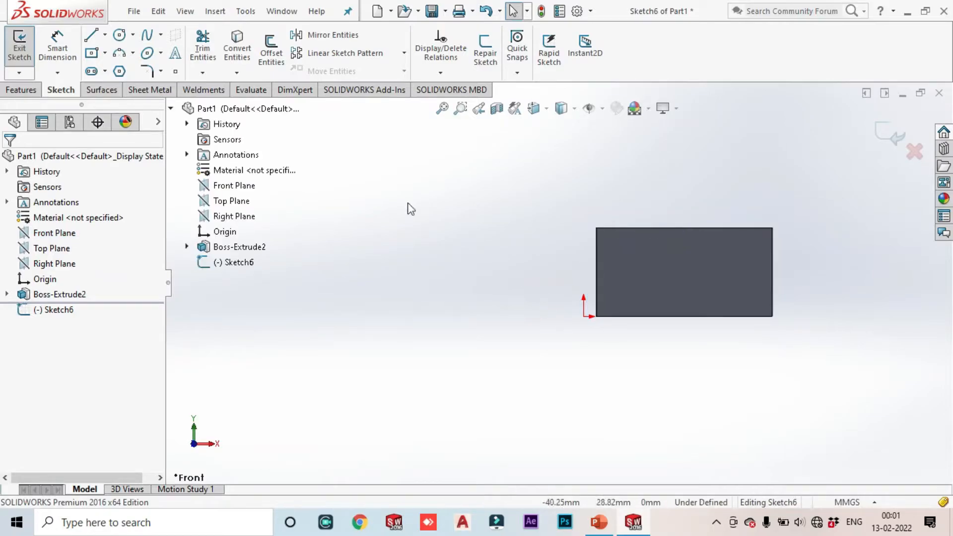
left_click(105, 35)
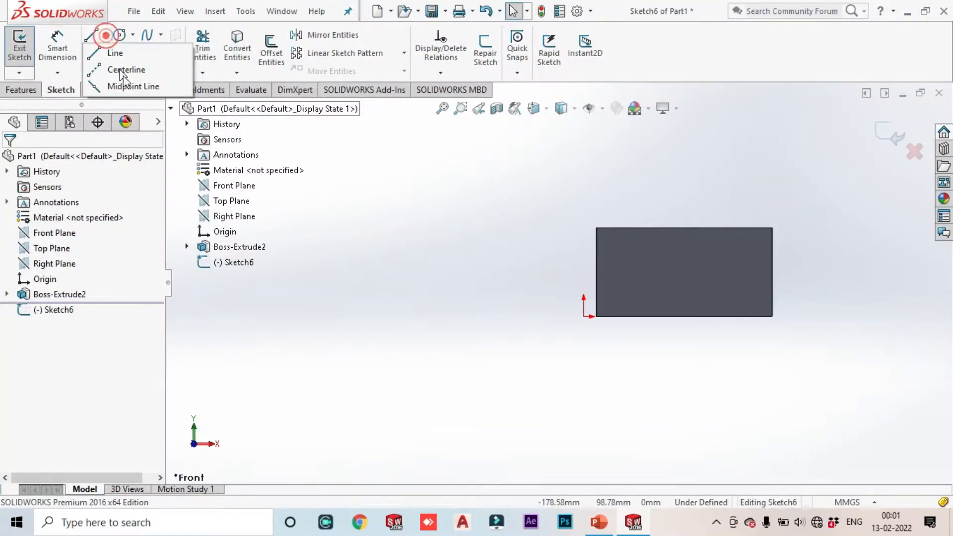
left_click(121, 52)
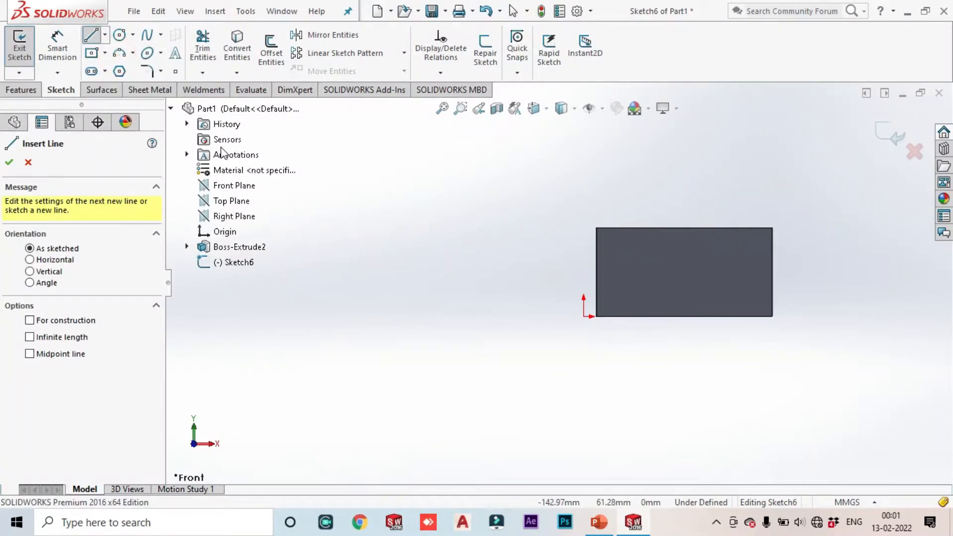
left_click(552, 322)
left_click(552, 201)
right_click(552, 202)
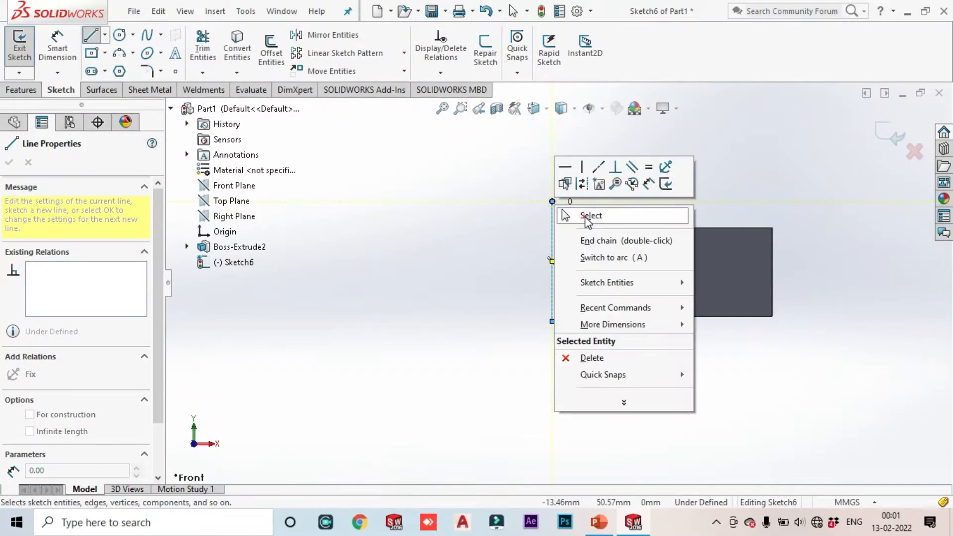
left_click(588, 216)
Draw a circle about 29 mm in diameter on the far side of the vertical line from the block.
scroll(523, 288, "down", 2)
scroll(521, 258, "up", 1)
left_click(119, 35)
left_click(497, 286)
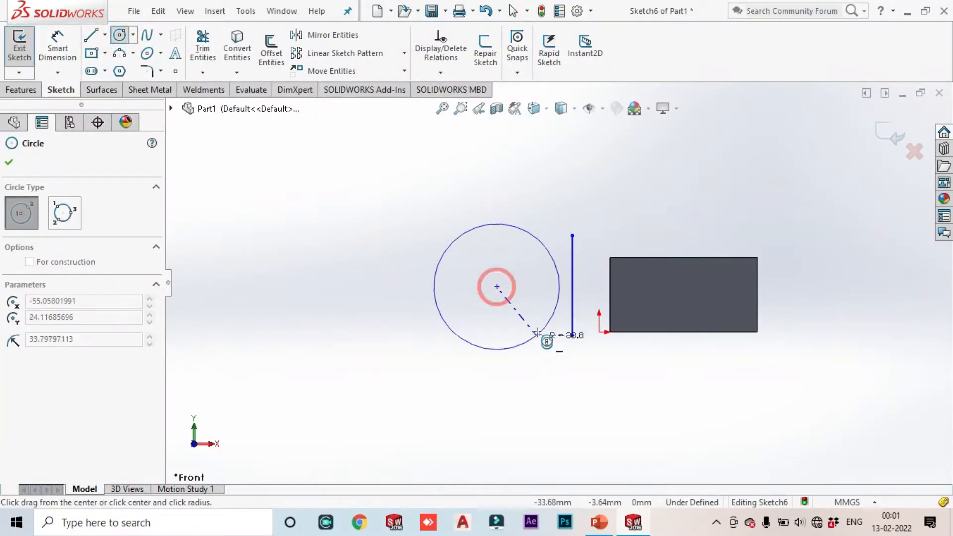
left_click(512, 309)
middle_click_drag(511, 309, 553, 342)
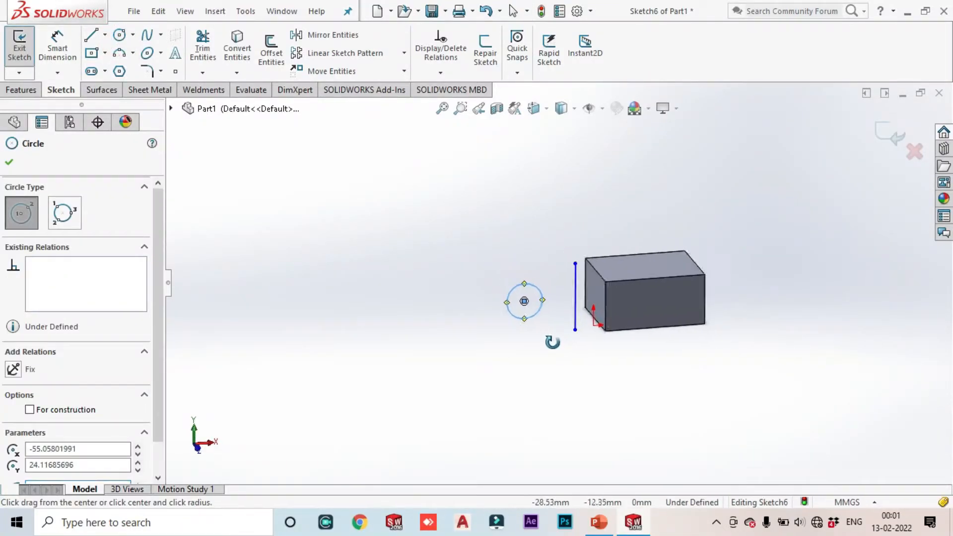
scroll(521, 298, "down", 2)
Dimension the circle's diameter and set it to 50 mm.
left_click(58, 44)
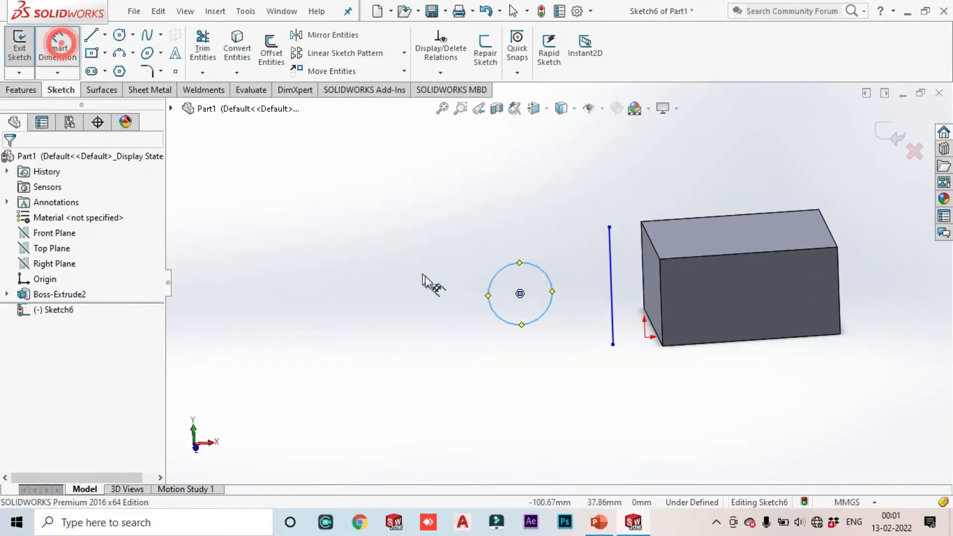
left_click(499, 278)
left_click(486, 263)
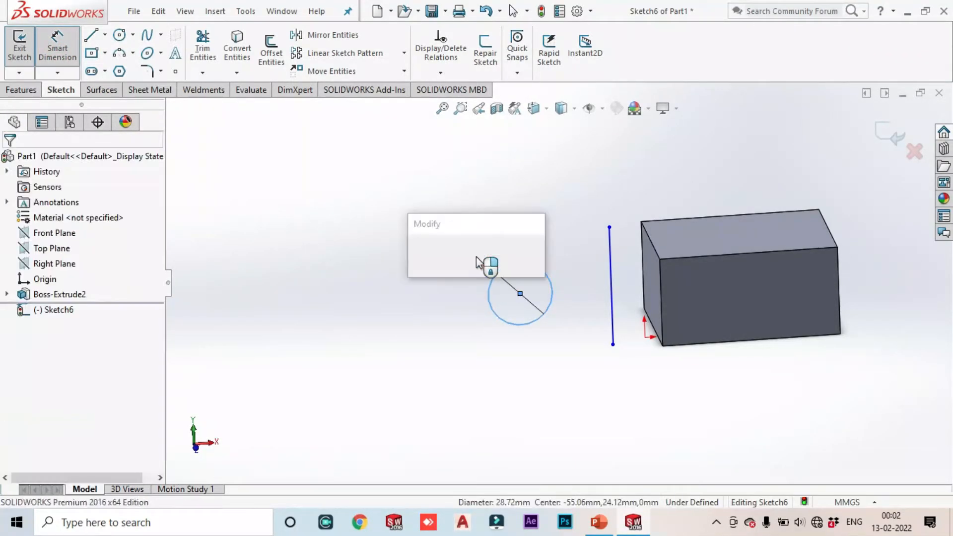
type("50")
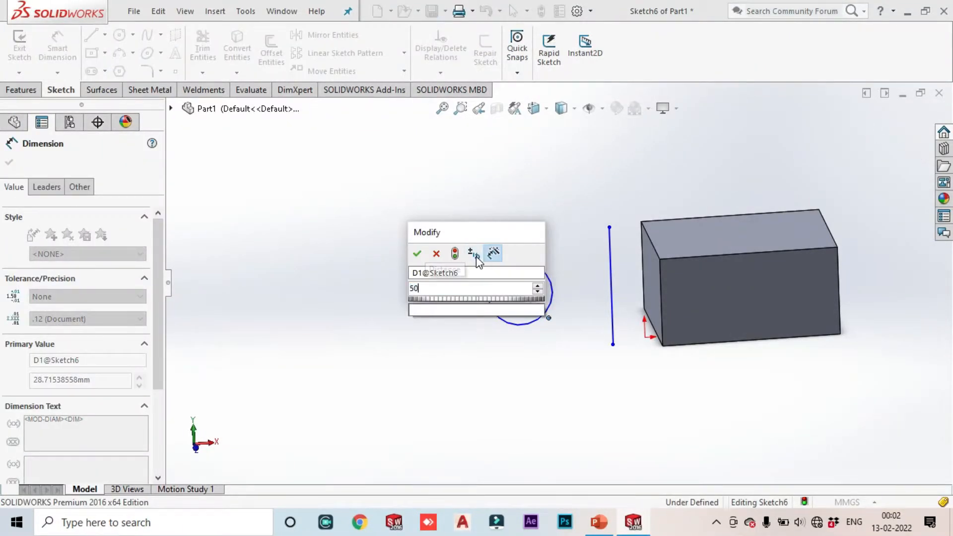
key("Return")
scroll(624, 255, "down", 3)
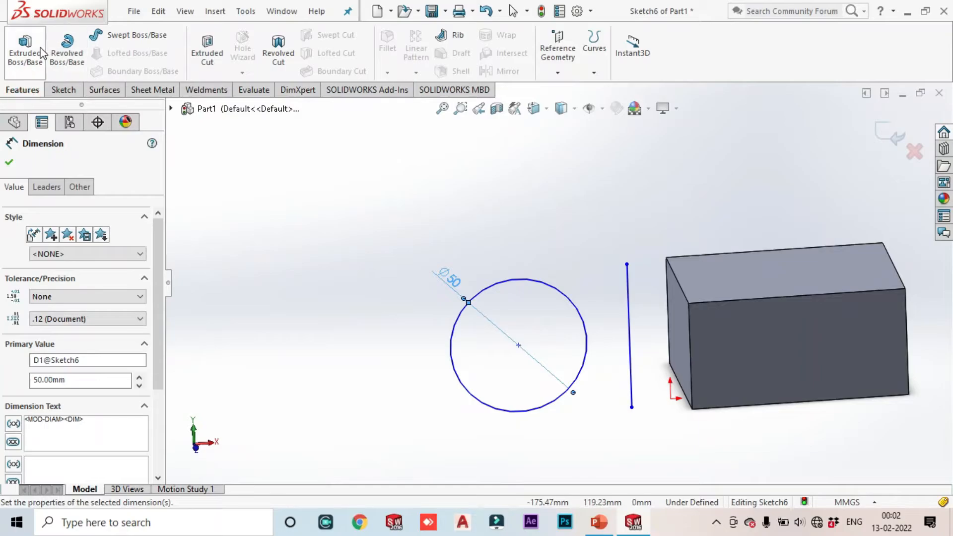
Set up a 360-degree revolve with the vertical line as the axis and the circle's region as the selected contour.
left_click(66, 55)
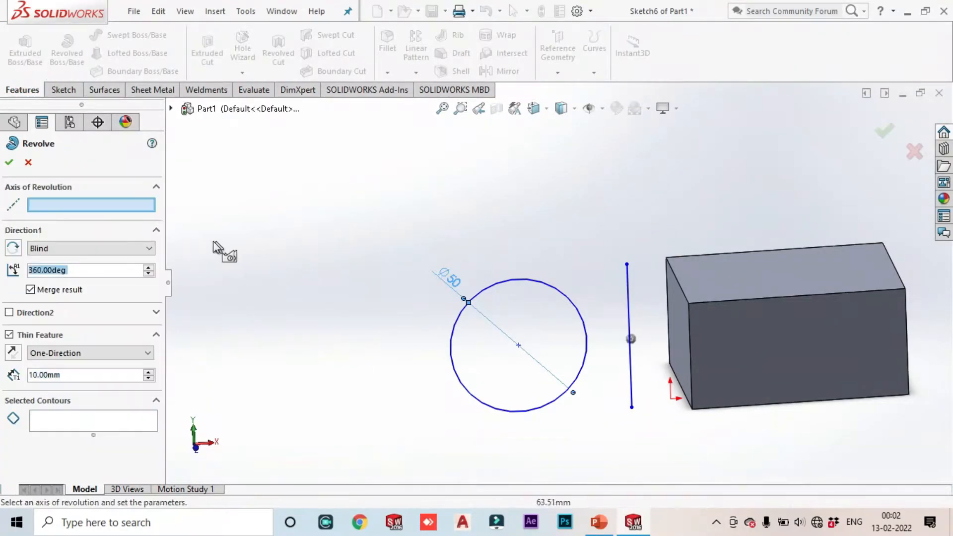
left_click(85, 205)
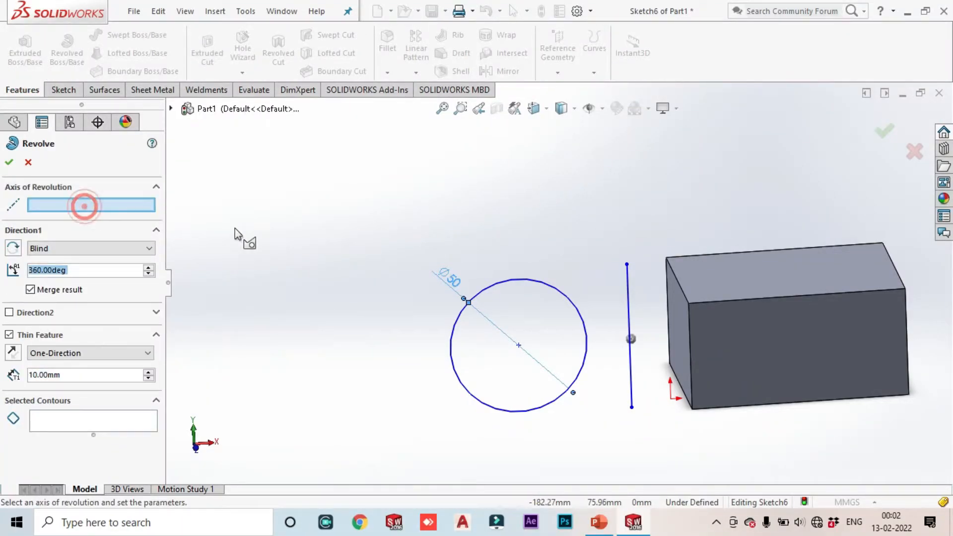
left_click(629, 297)
middle_click_drag(602, 378, 653, 247)
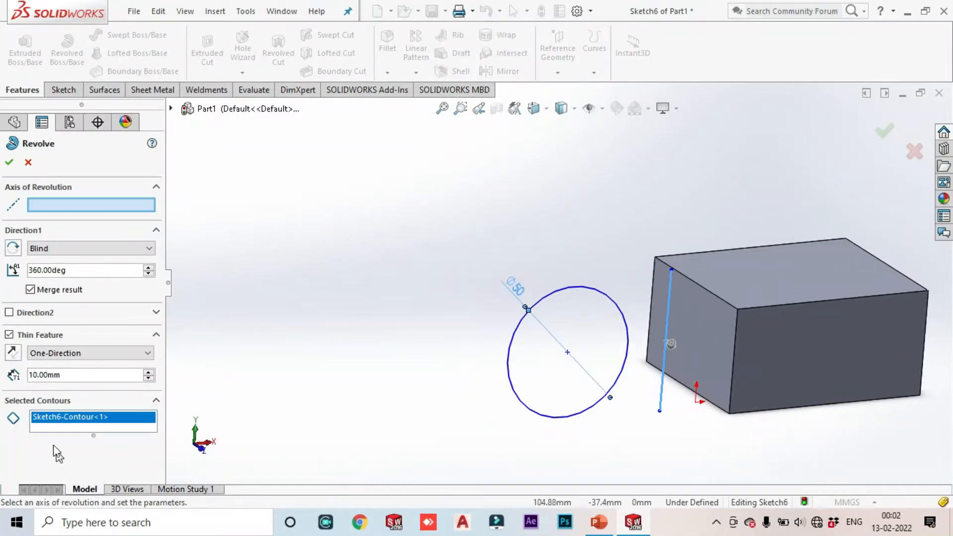
right_click(55, 425)
left_click(73, 427)
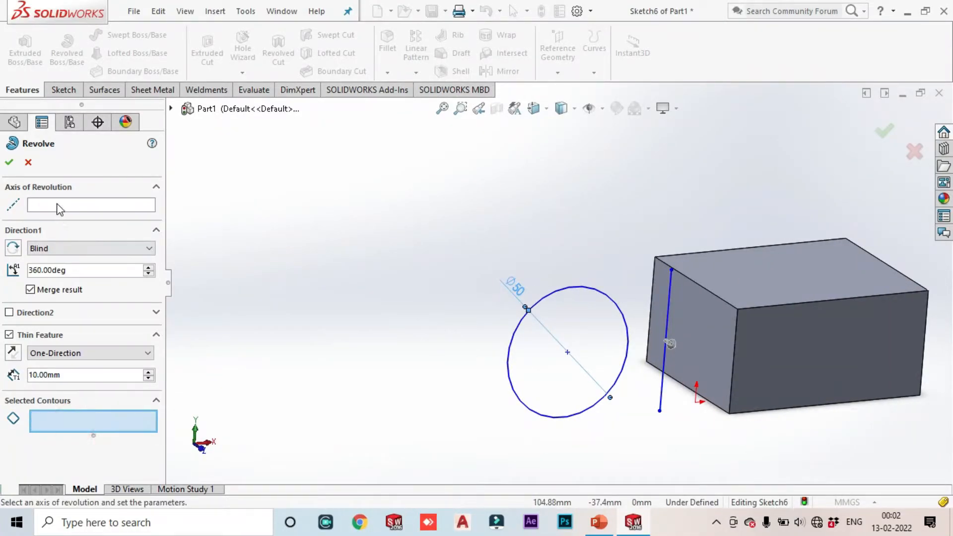
left_click(56, 205)
left_click(665, 302)
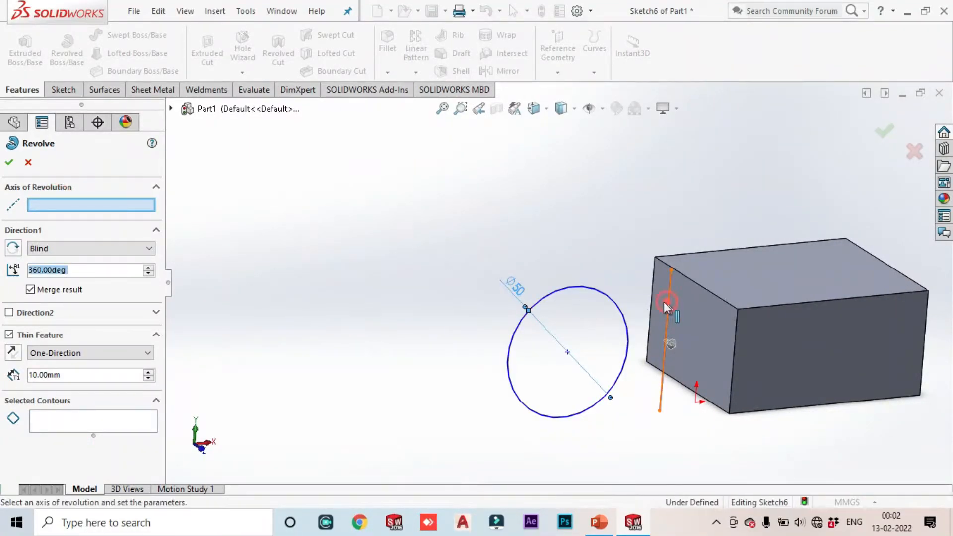
left_click(82, 415)
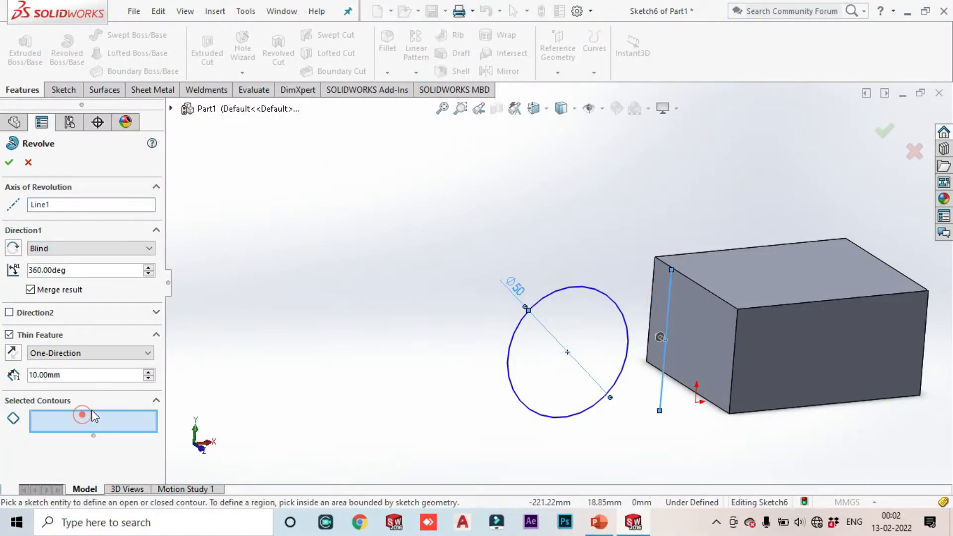
left_click(538, 339)
middle_click_drag(616, 377, 715, 368)
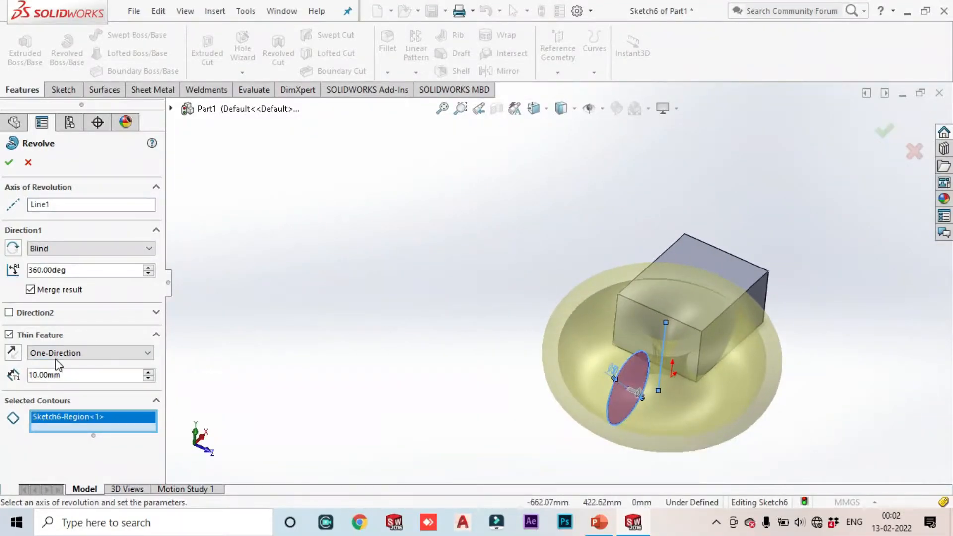
Turn off the thin feature so the circle revolves as a solid, and inspect the preview.
left_click(9, 335)
mouse_move(637, 344)
middle_mouse_down()
mouse_move(601, 305)
mouse_move(638, 426)
mouse_move(607, 381)
mouse_move(640, 328)
middle_mouse_up()
scroll(601, 306, "down", 3)
scroll(640, 327, "up", 3)
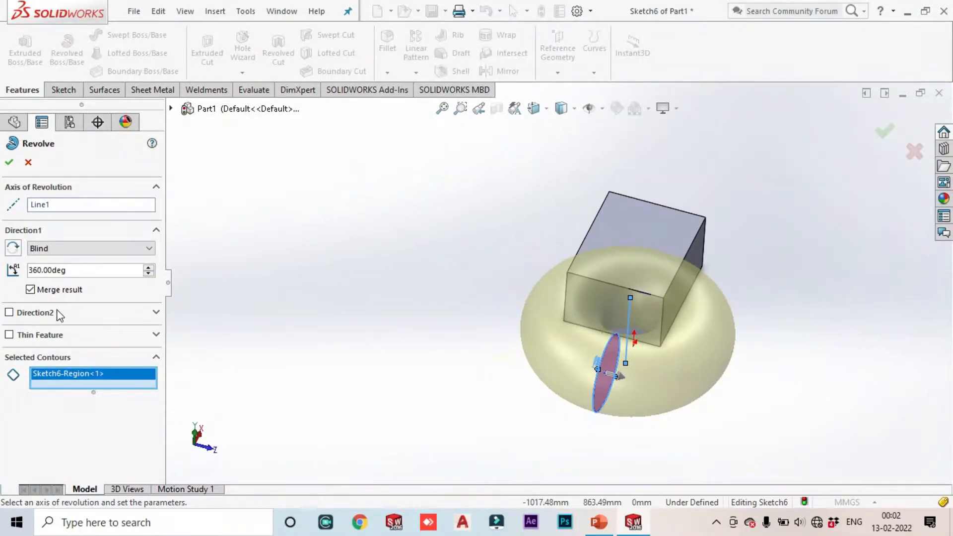
Change the revolve's Direction 1 to Up To Vertex and pick an upper corner of the block as the end vertex.
left_click(56, 257)
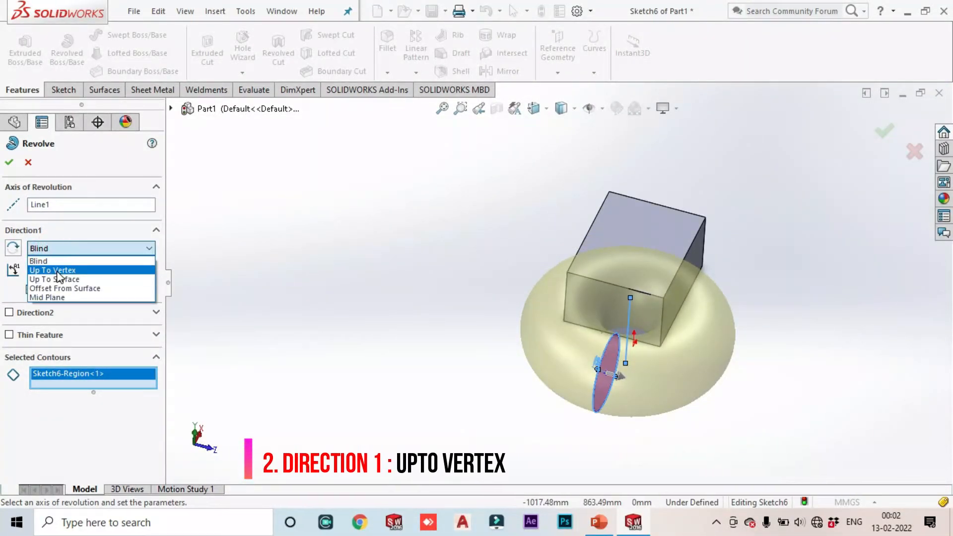
left_click(51, 268)
left_click(707, 218)
middle_click_drag(728, 362, 683, 315)
left_click(552, 274)
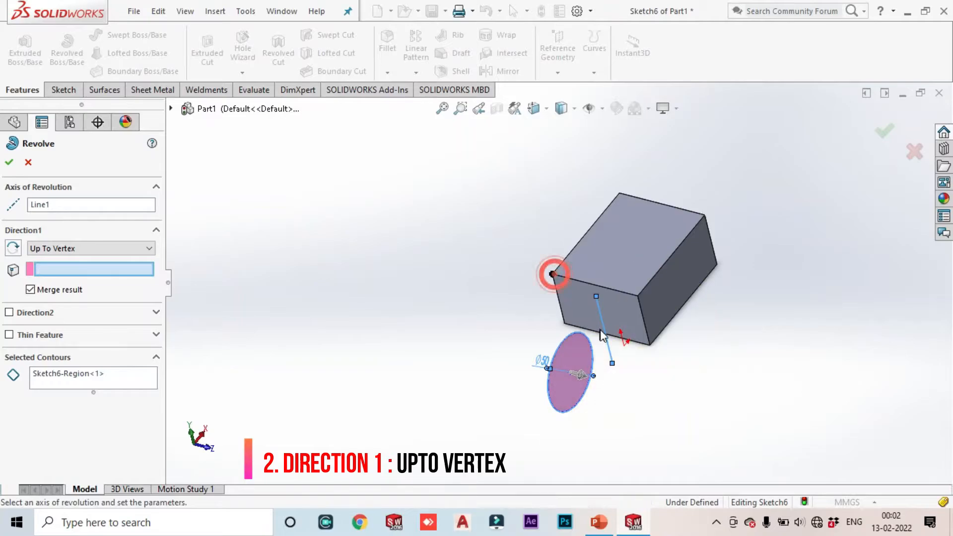
Turn off Merge result for the Up To Vertex revolve and create it as a body separate from the block.
middle_click_drag(602, 330, 644, 252)
scroll(645, 252, "down", 4)
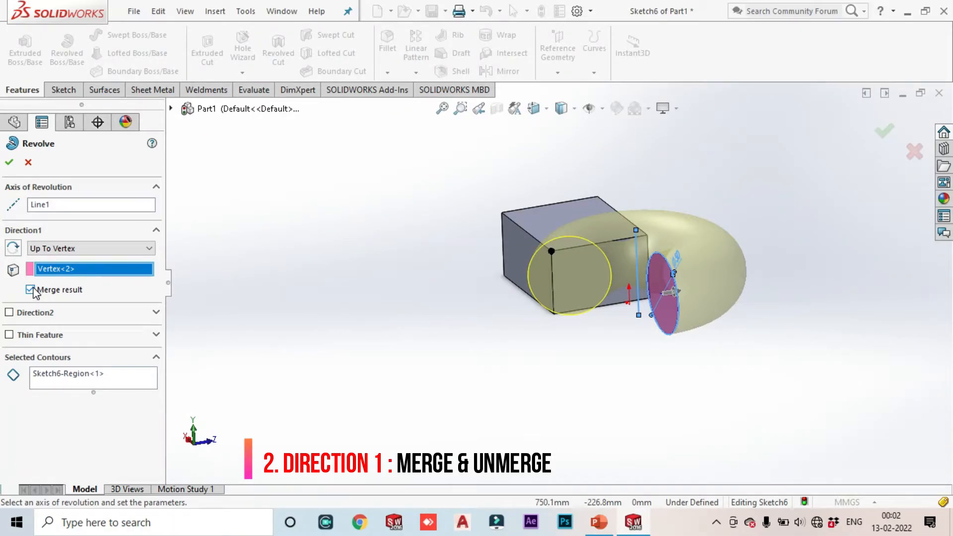
middle_click_drag(639, 297, 691, 300)
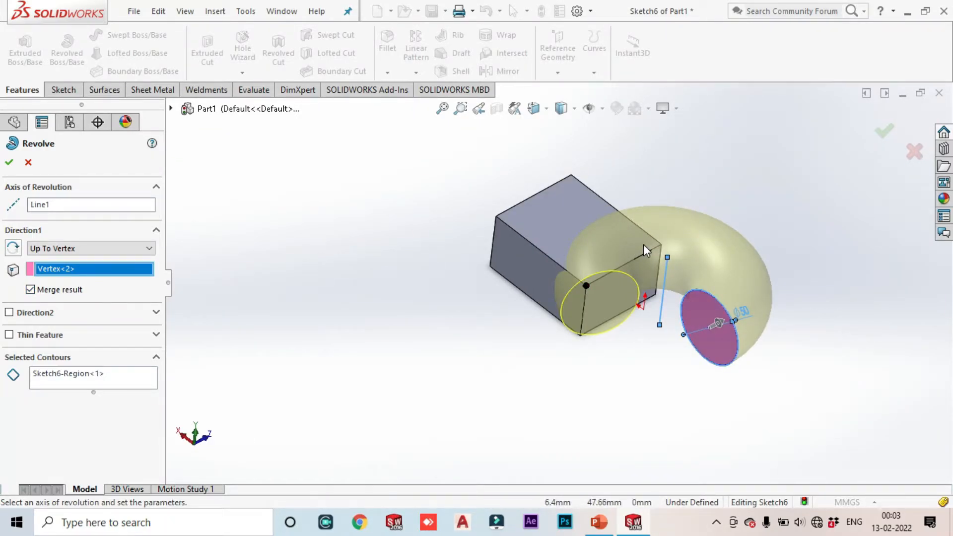
left_click(31, 289)
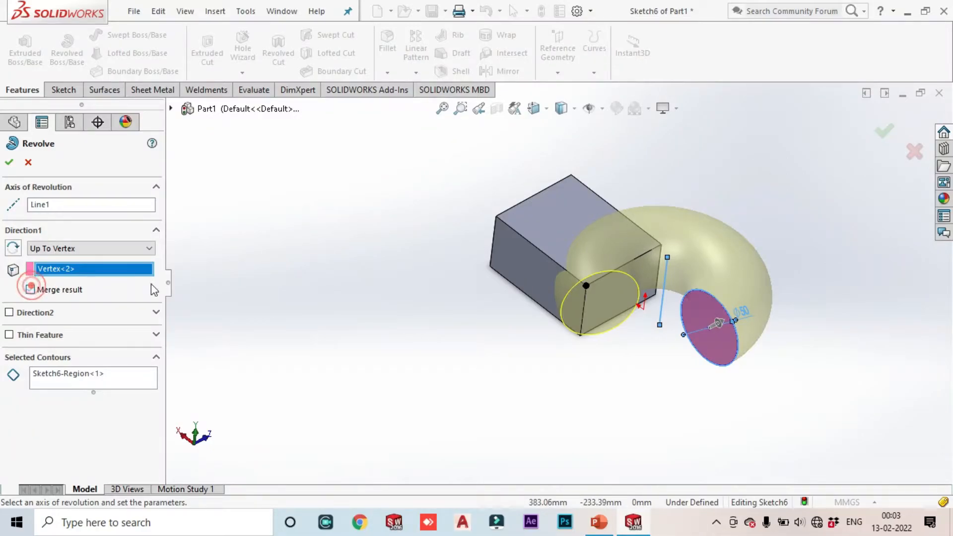
scroll(665, 255, "down", 2)
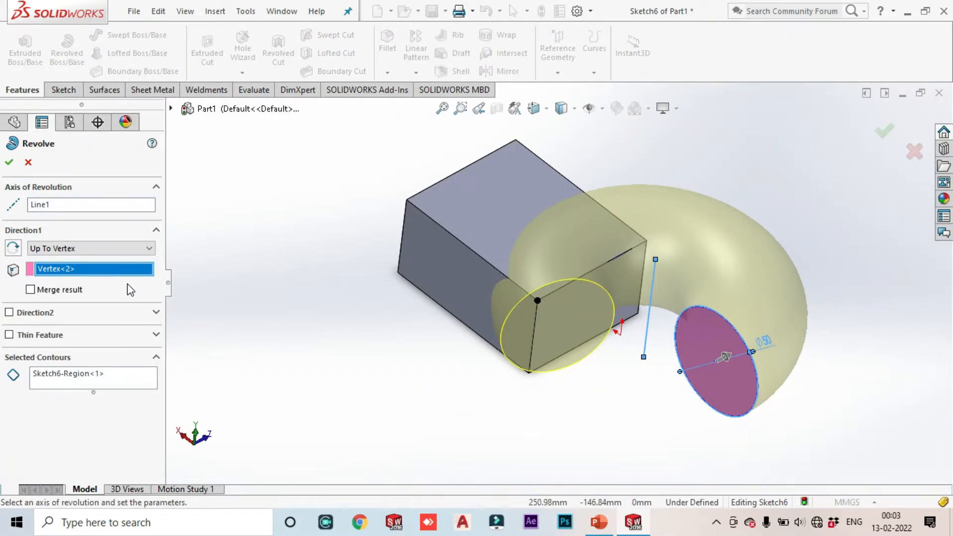
left_click(31, 290)
left_click(39, 291)
left_click(9, 162)
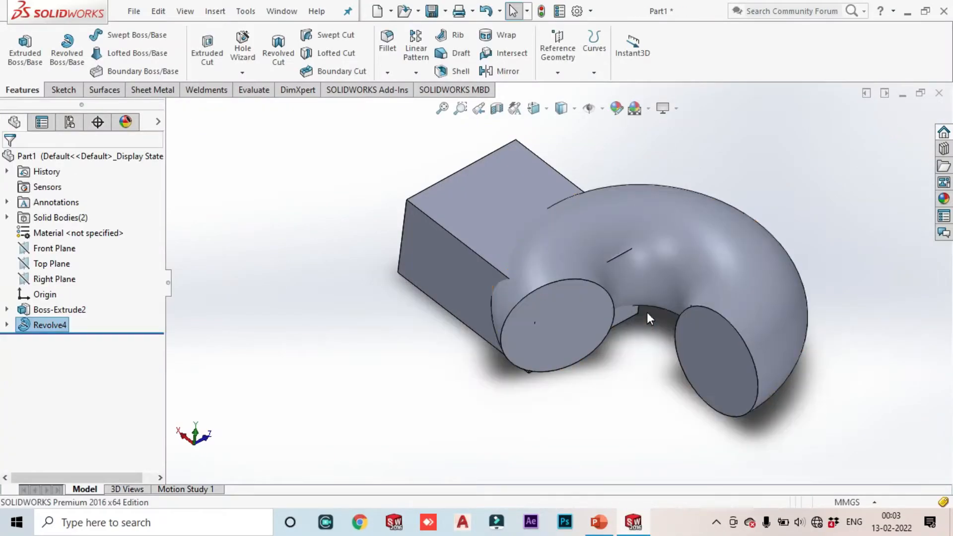
Examine the area where the revolved body intersects the block from several angles.
scroll(647, 313, "up", 3)
middle_click_drag(647, 313, 552, 236)
scroll(559, 316, "down", 5)
middle_click_drag(558, 315, 529, 321)
scroll(520, 311, "down", 2)
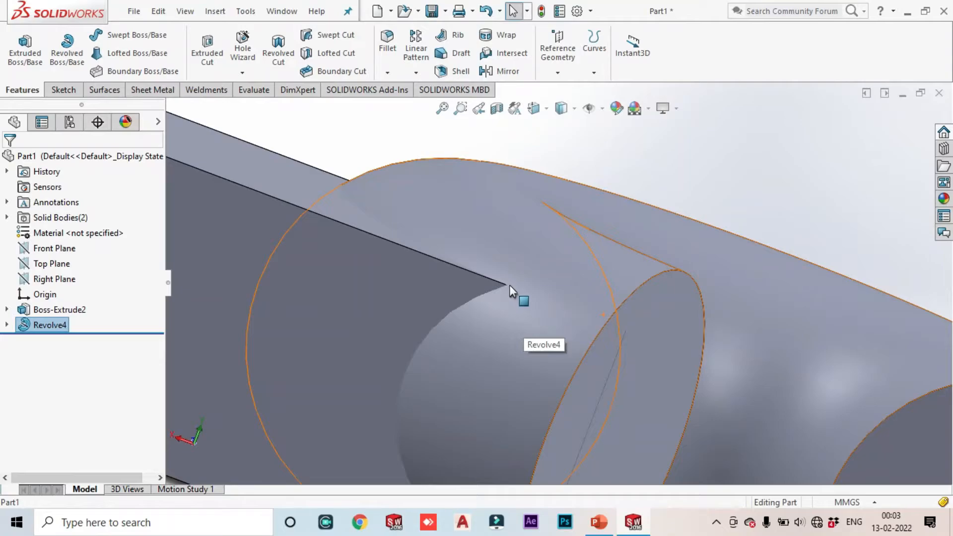
scroll(437, 333, "up", 1)
scroll(471, 337, "up", 3)
scroll(493, 341, "up", 2)
middle_click_drag(495, 345, 472, 396)
scroll(505, 377, "down", 3)
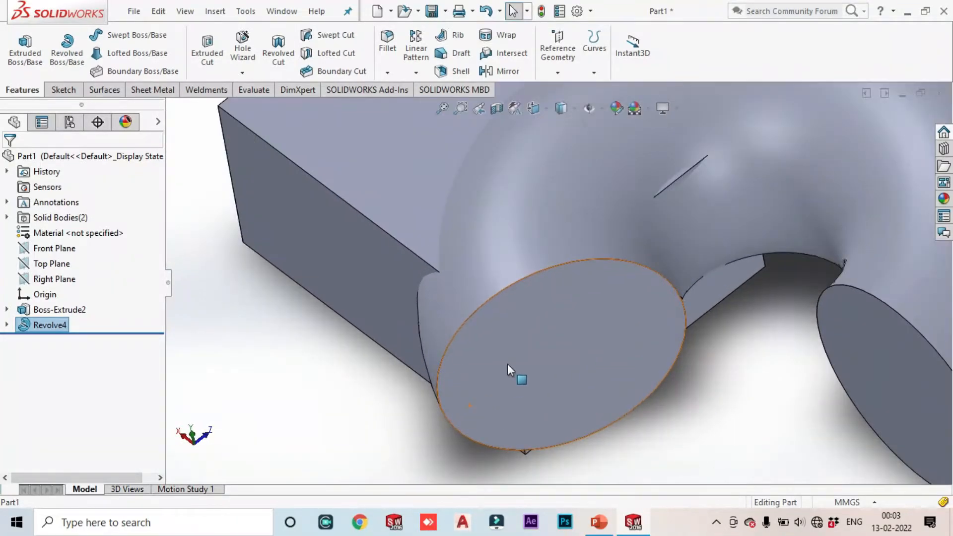
Select the block's upper edge, its side face and the revolved face in turn to check the unmerged bodies individually.
left_click(415, 257)
middle_click_drag(401, 257, 466, 210)
scroll(466, 209, "up", 3)
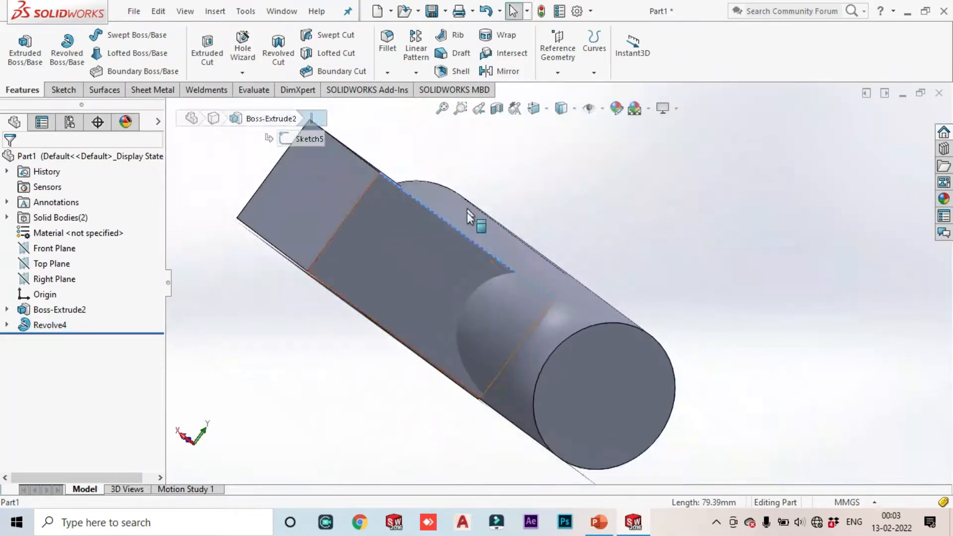
left_click(384, 386)
left_click(479, 296)
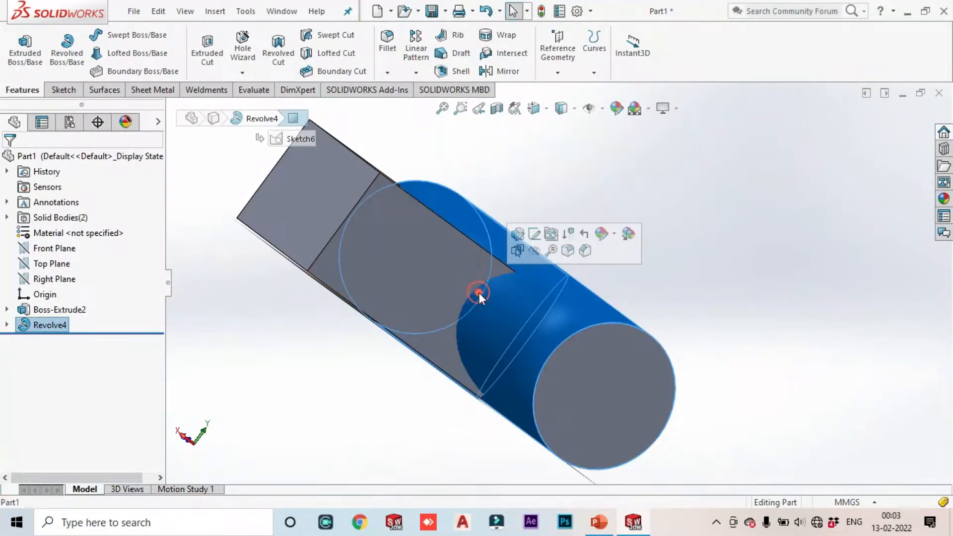
middle_click_drag(479, 299, 451, 263)
scroll(450, 263, "down", 3)
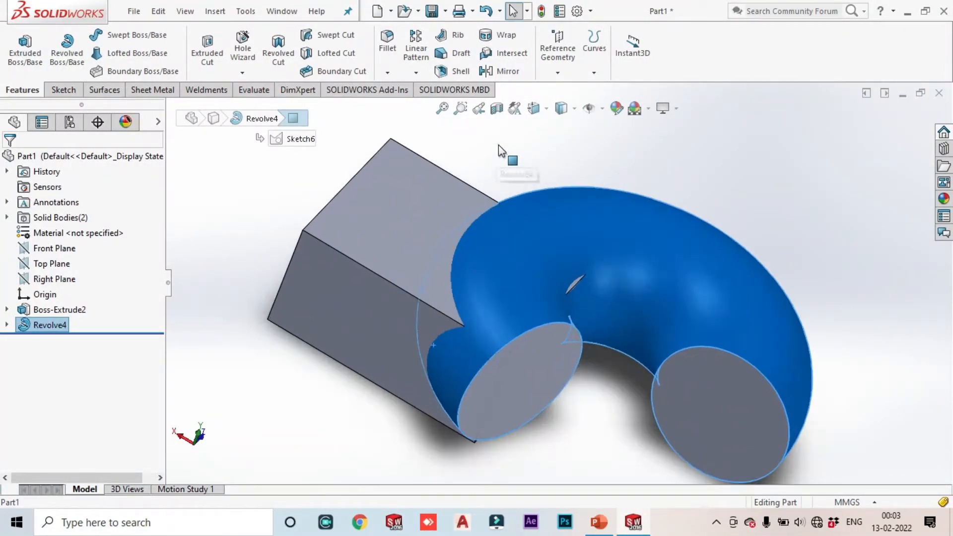
left_click(498, 145)
scroll(517, 214, "up", 3)
scroll(535, 245, "down", 2)
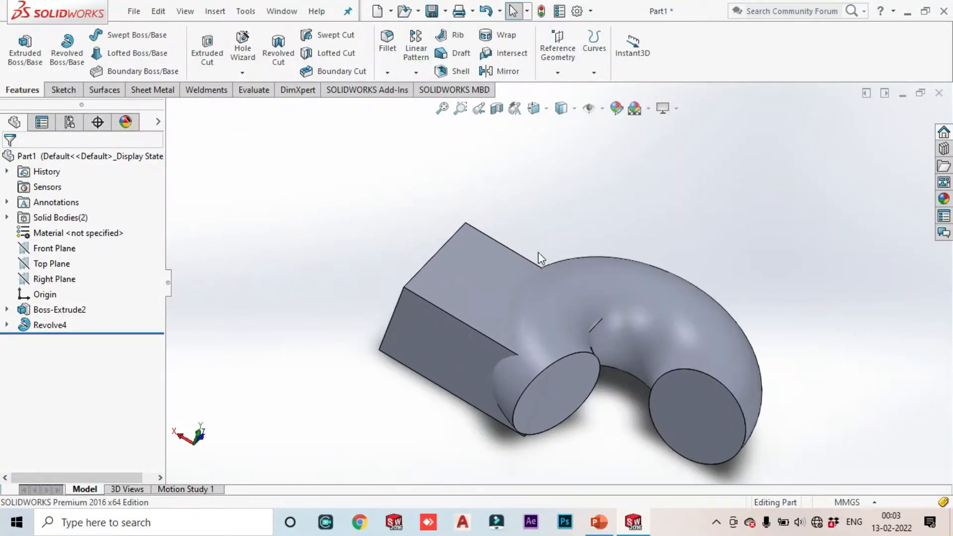
middle_click_drag(561, 331, 559, 292)
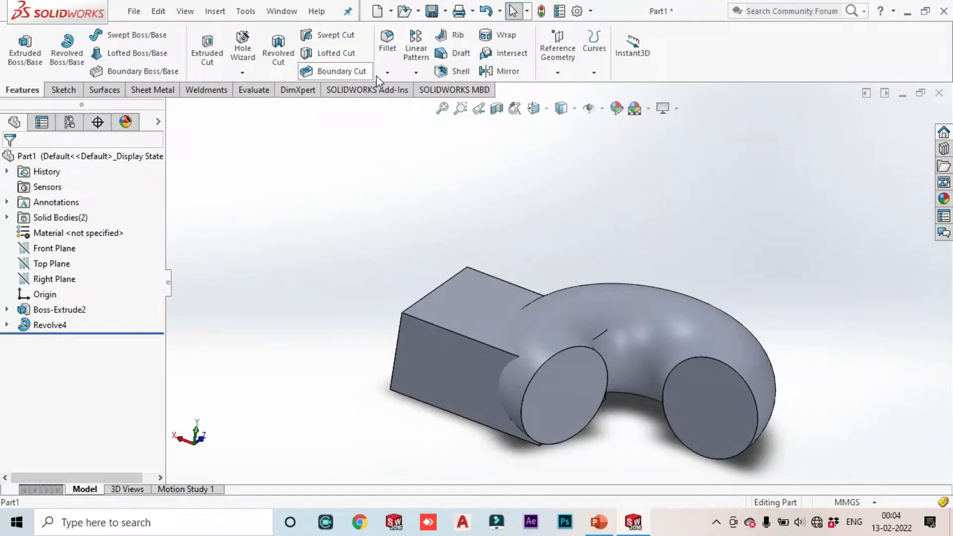
Apply a 10 mm fillet to the curved face of the revolved body and inspect both rounded ends.
left_click(395, 77)
left_click(400, 85)
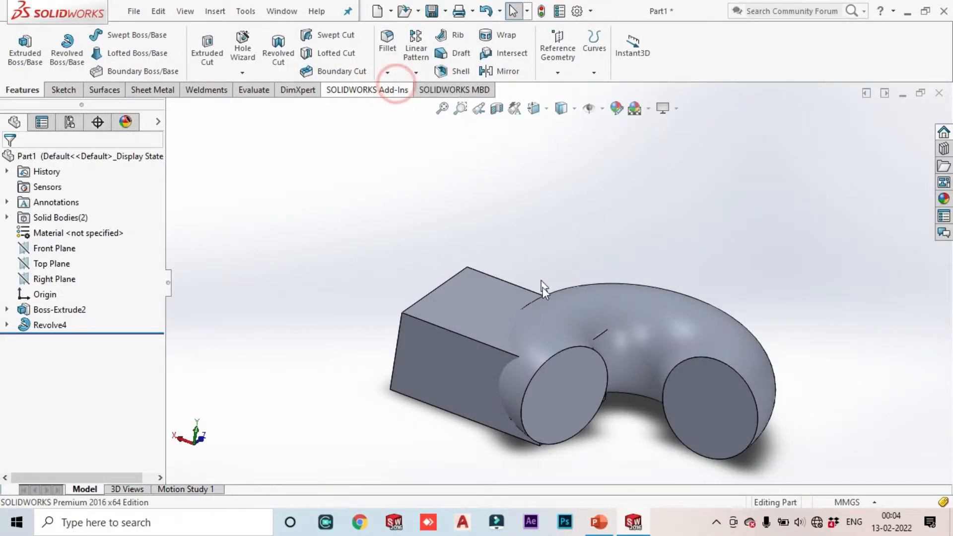
left_click(726, 350)
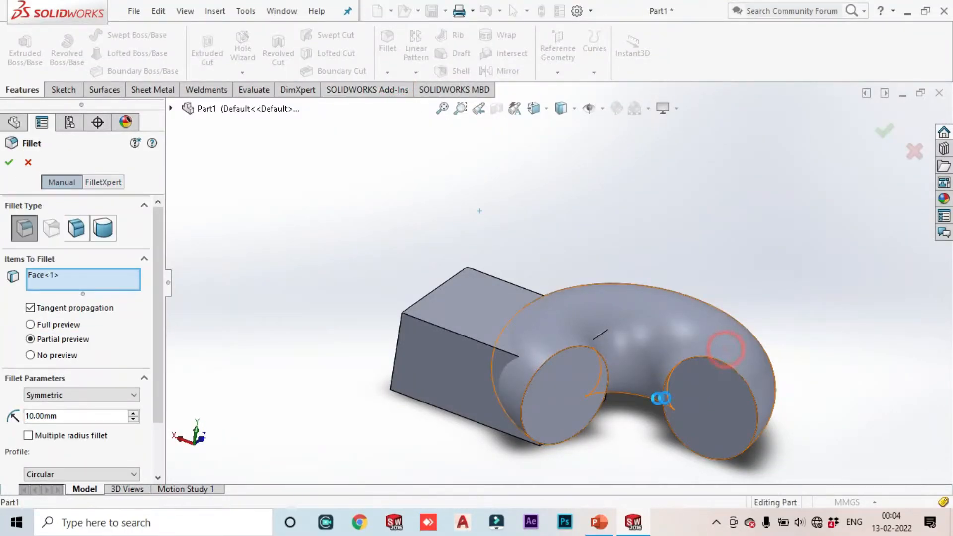
middle_click_drag(633, 365, 524, 365)
scroll(524, 365, "down", 3)
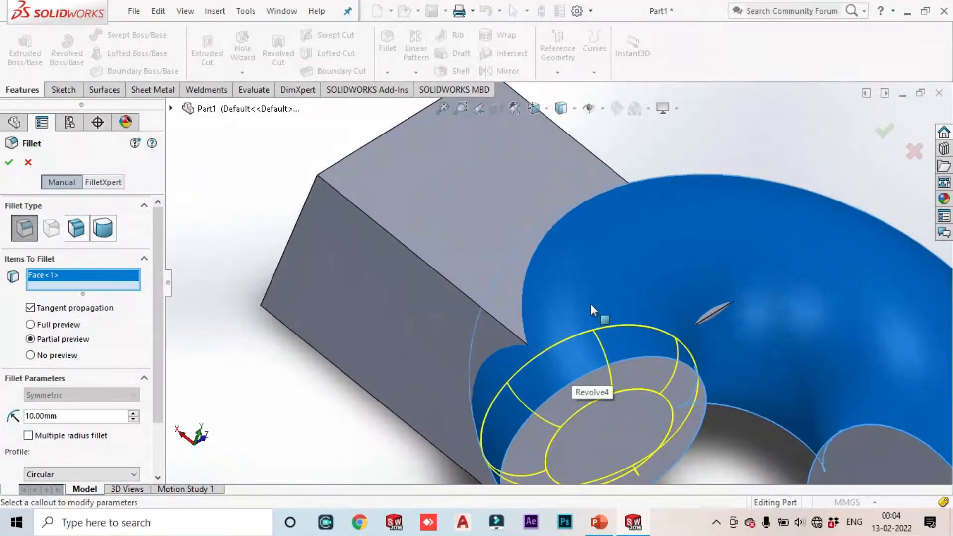
scroll(605, 309, "up", 4)
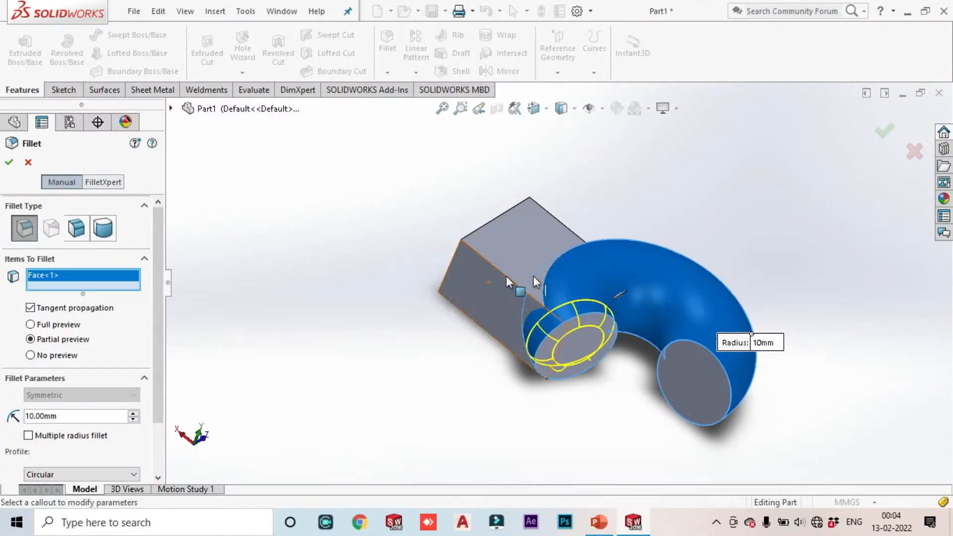
scroll(505, 276, "down", 3)
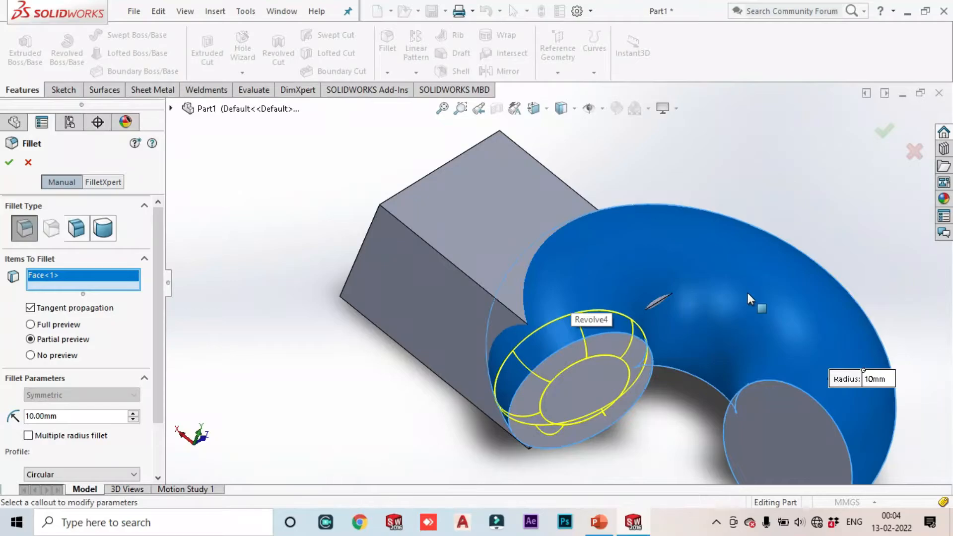
left_click(382, 283)
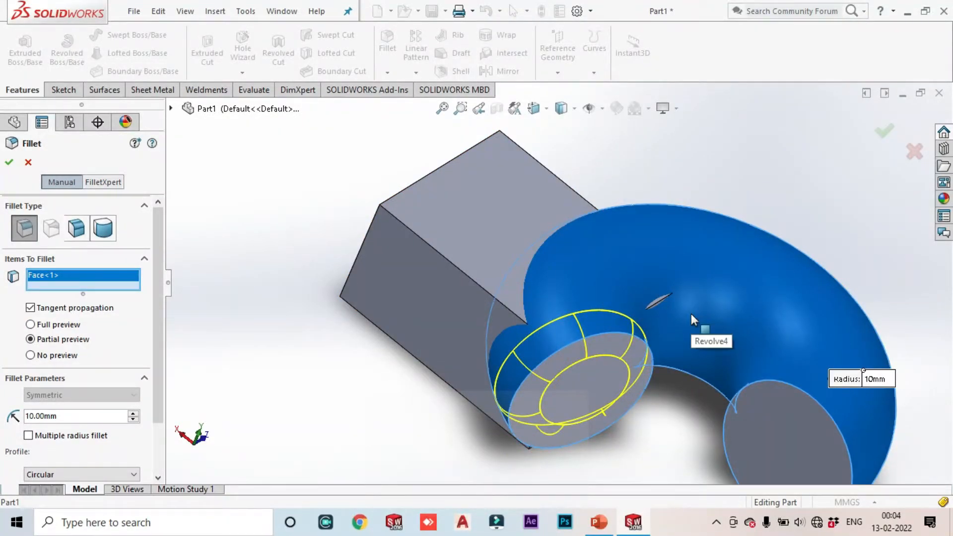
left_click(9, 162)
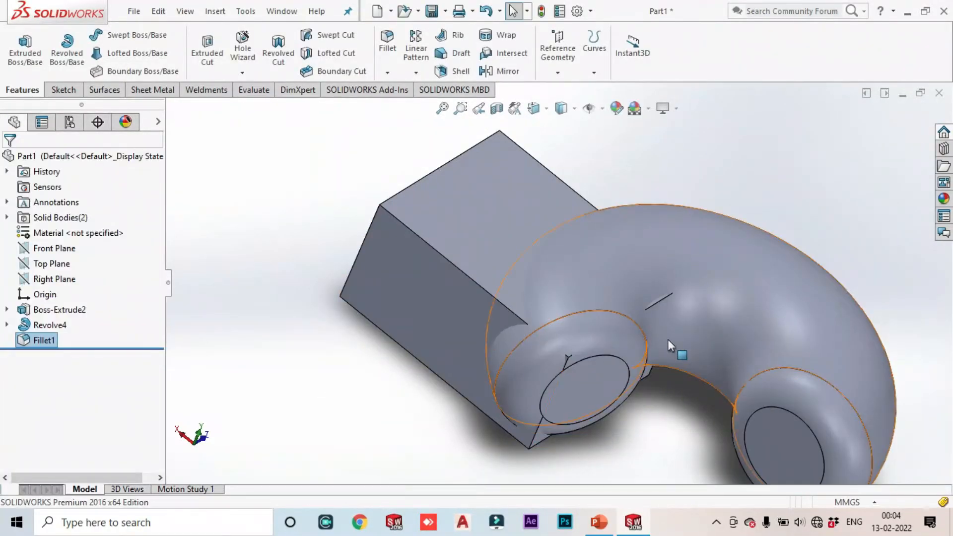
middle_click_drag(672, 347, 844, 385)
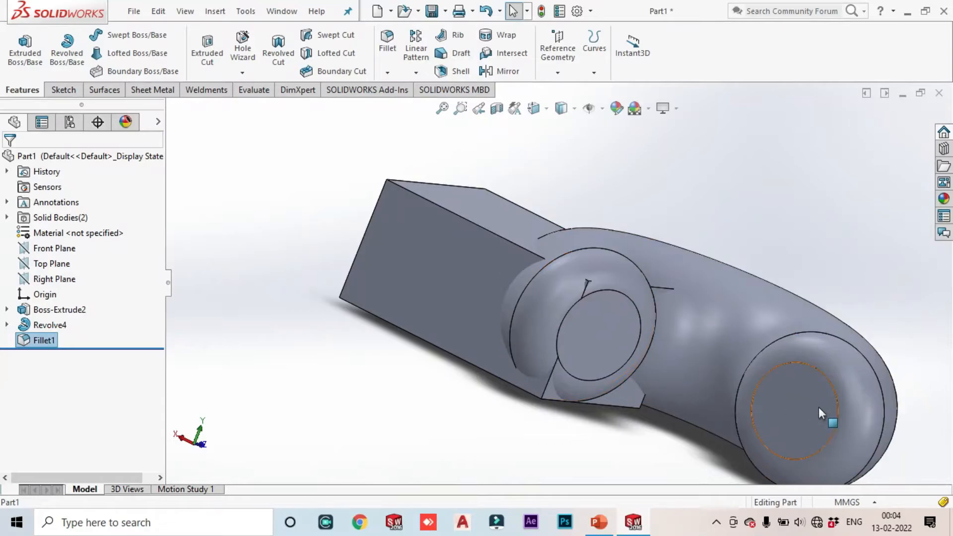
scroll(444, 383, "up", 2)
middle_click_drag(448, 389, 436, 367)
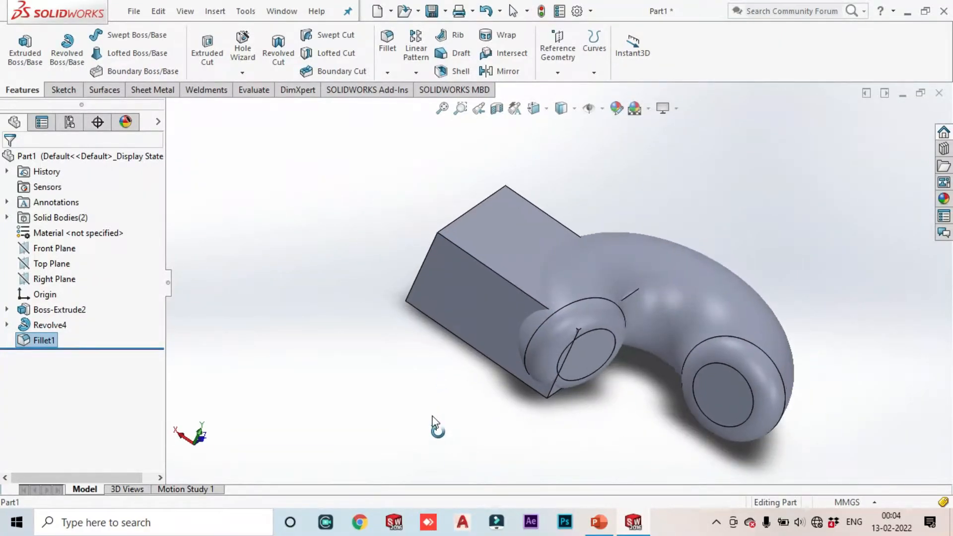
Undo the fillet on the revolved body.
left_click(293, 302)
key("ctrl+z")
left_click(301, 336)
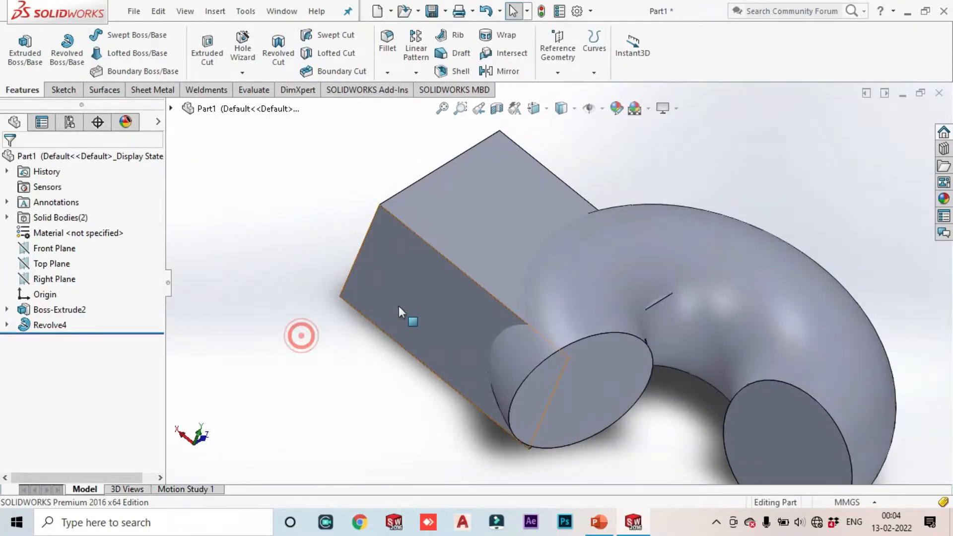
Apply a 10 mm fillet to the block's top face, three edges of its end face and a lower long edge, and inspect it.
left_click(387, 39)
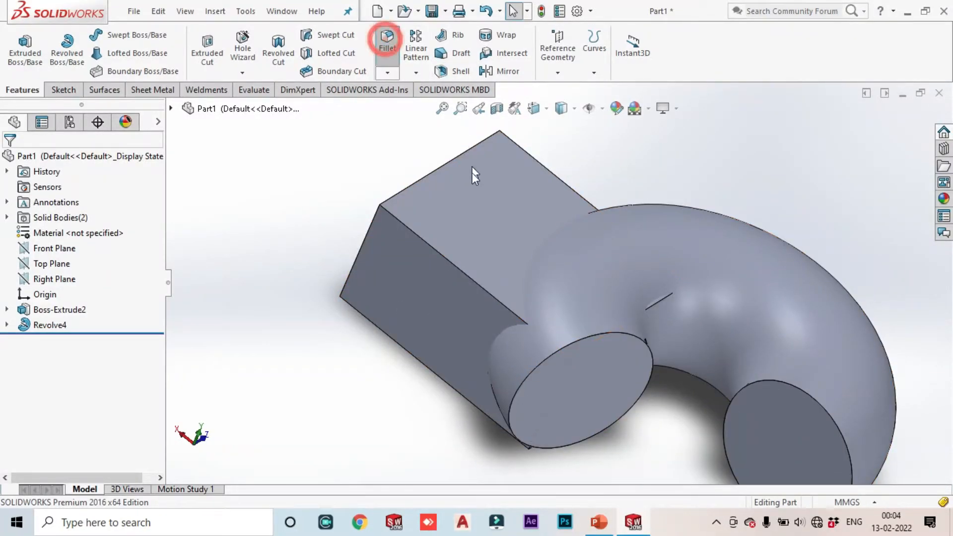
left_click(422, 206)
middle_click_drag(401, 311, 397, 182)
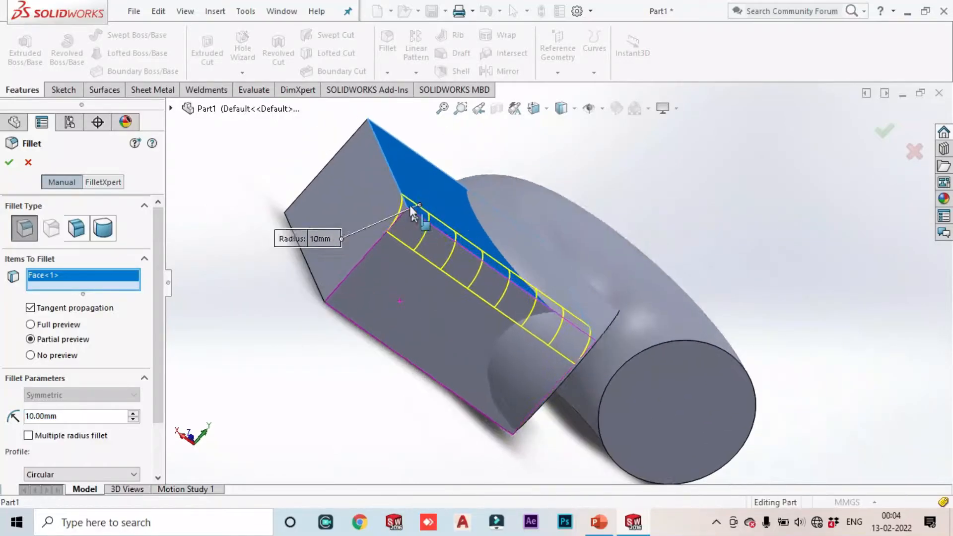
left_click(393, 177)
left_click(313, 277)
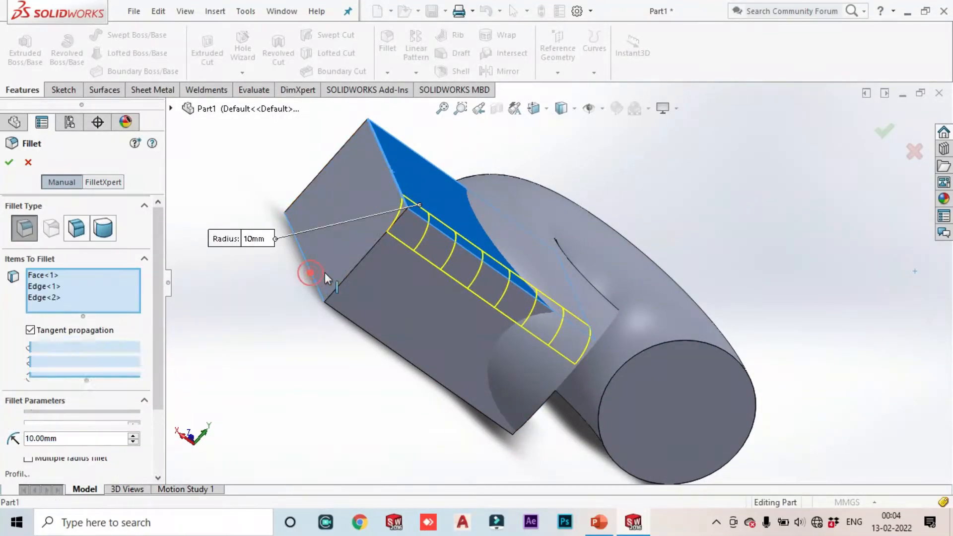
left_click(355, 267)
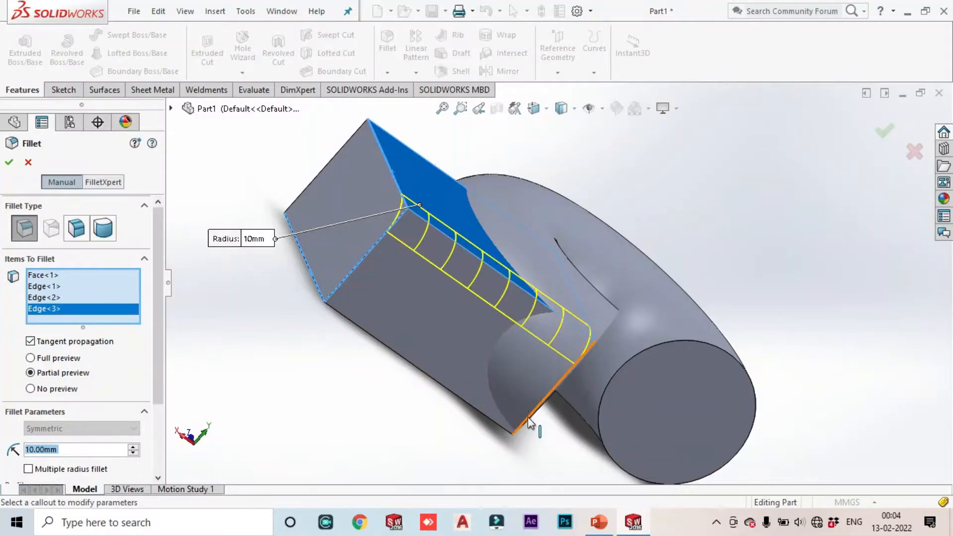
left_click(462, 406)
left_click(10, 162)
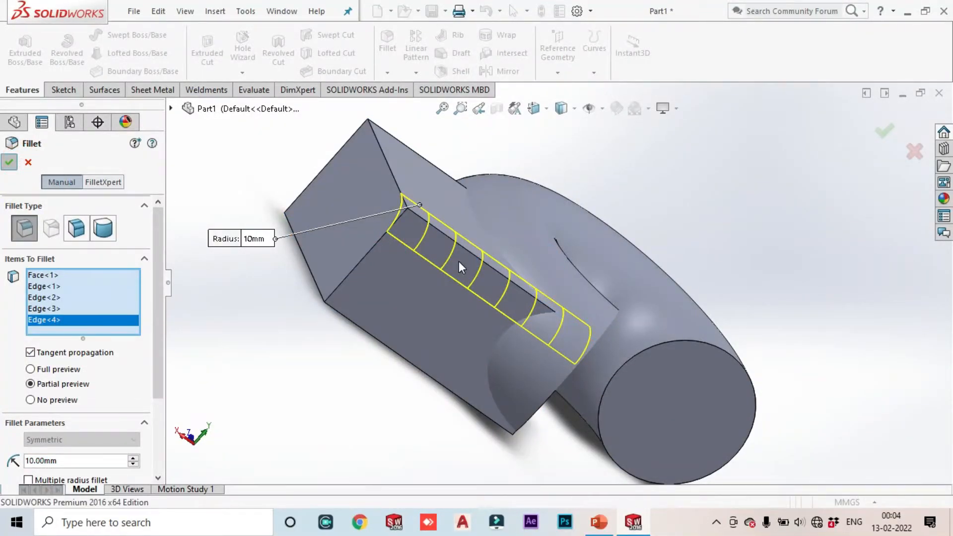
middle_click_drag(461, 261, 451, 237)
scroll(678, 306, "down", 5)
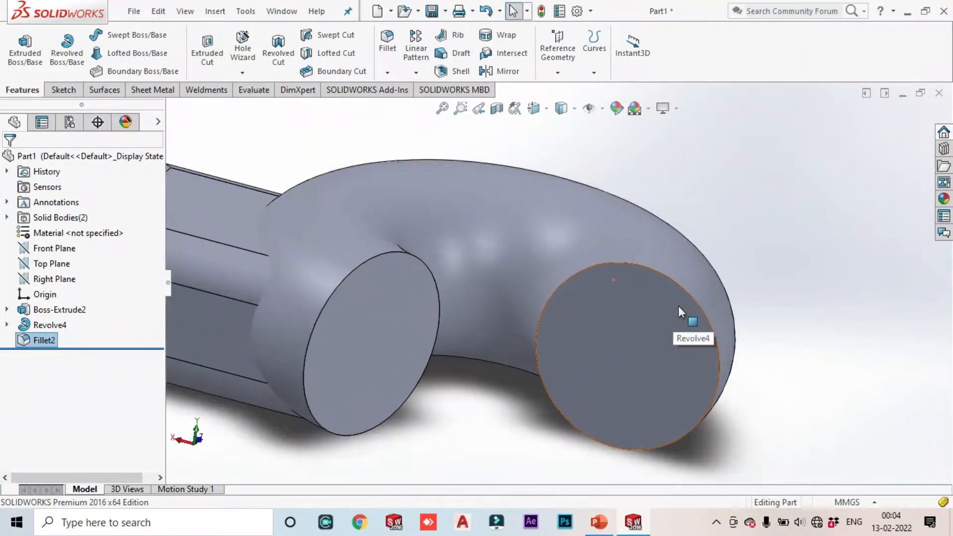
scroll(571, 298, "up", 3)
scroll(405, 283, "down", 3)
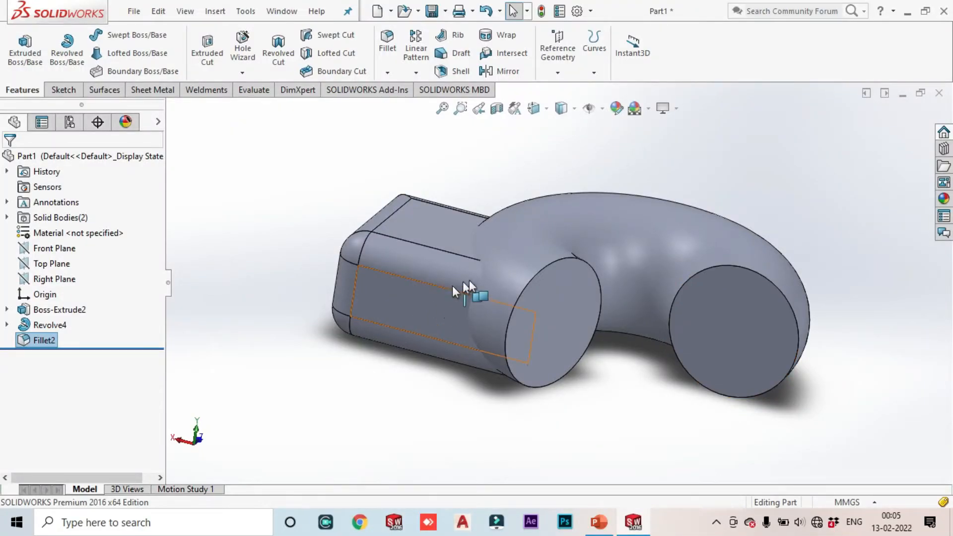
Undo the block's fillet and the revolve to return to the open sketch with the circle and line.
left_click(239, 357)
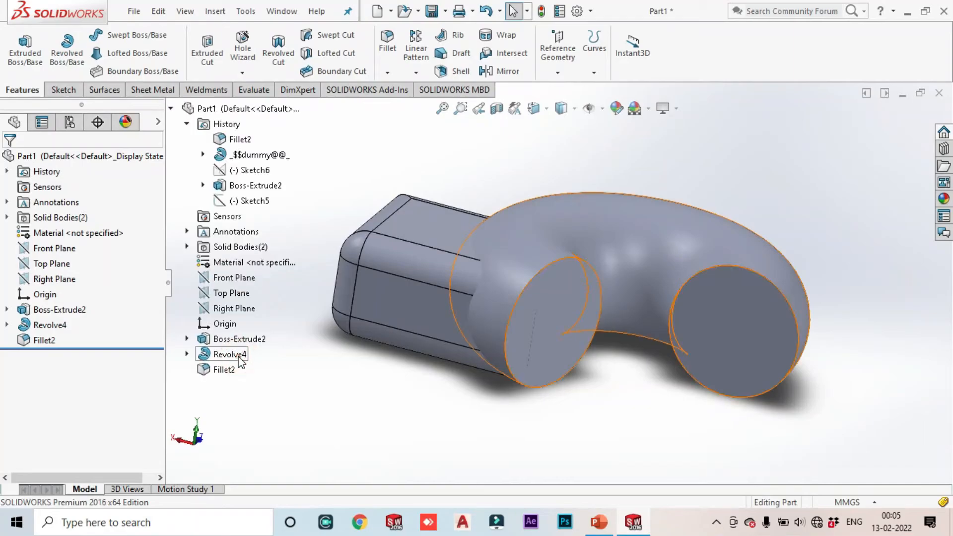
key("ctrl+z")
key("ctrl+z")
key("ctrl+z")
key("ctrl+z")
key("ctrl+z")
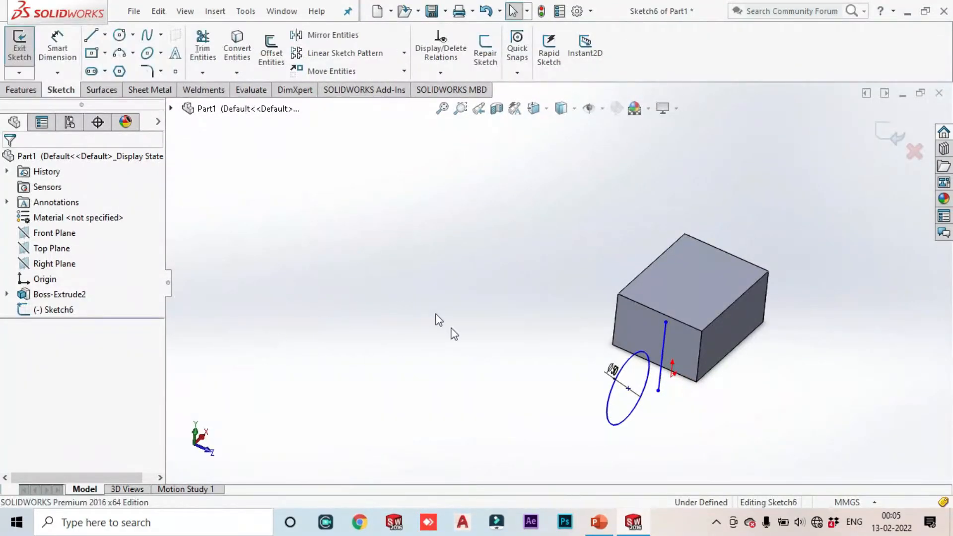
Start a thin-feature Revolve of the circle region using the sketched line as the axis of revolution.
scroll(632, 304, "up", 3)
scroll(633, 304, "down", 3)
left_click(22, 90)
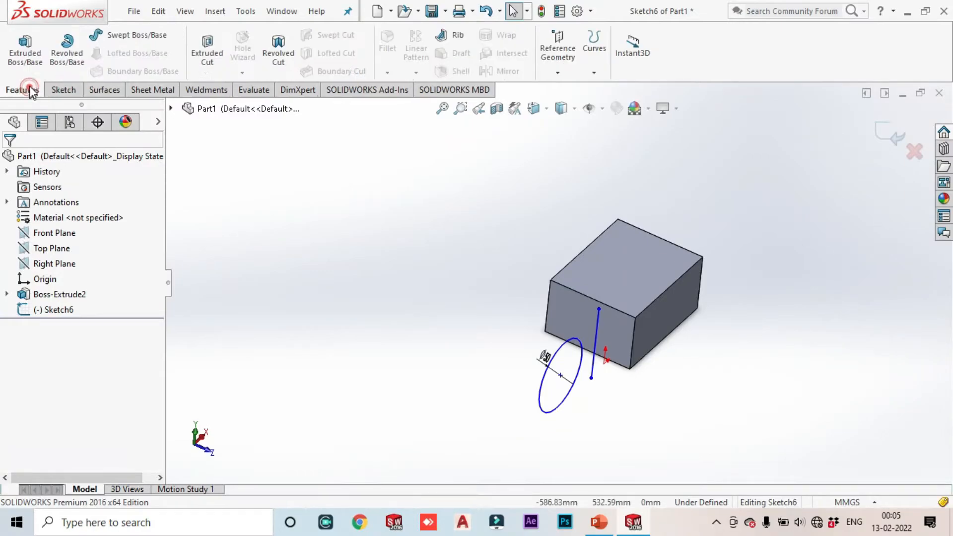
left_click(67, 49)
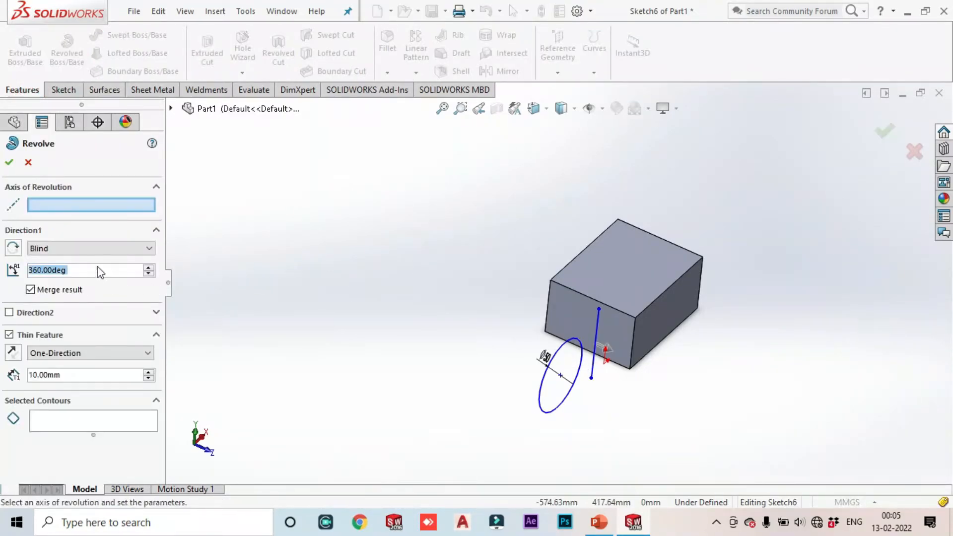
mouse_move(421, 320)
middle_mouse_down()
mouse_move(704, 404)
mouse_move(714, 385)
middle_mouse_up()
scroll(576, 353, "down", 2)
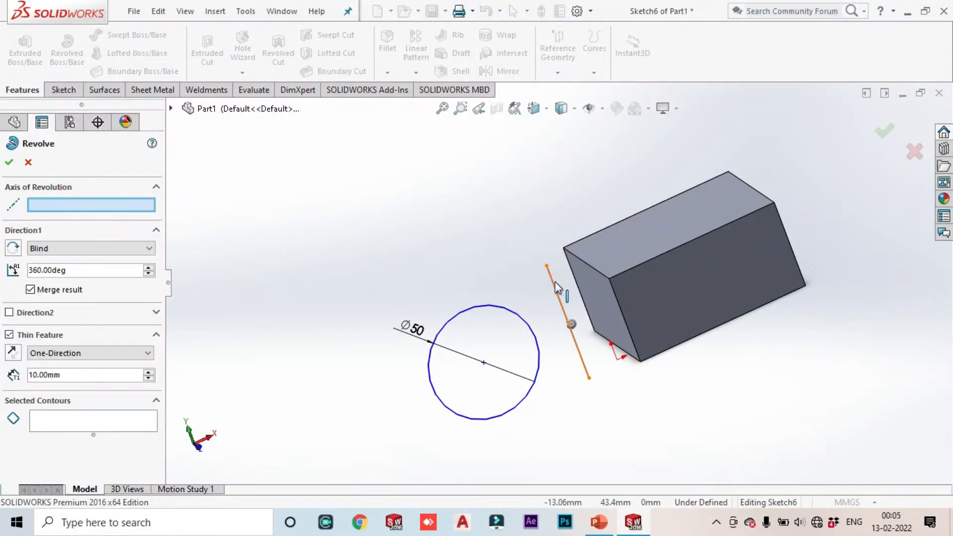
left_click(557, 292)
left_click(102, 416)
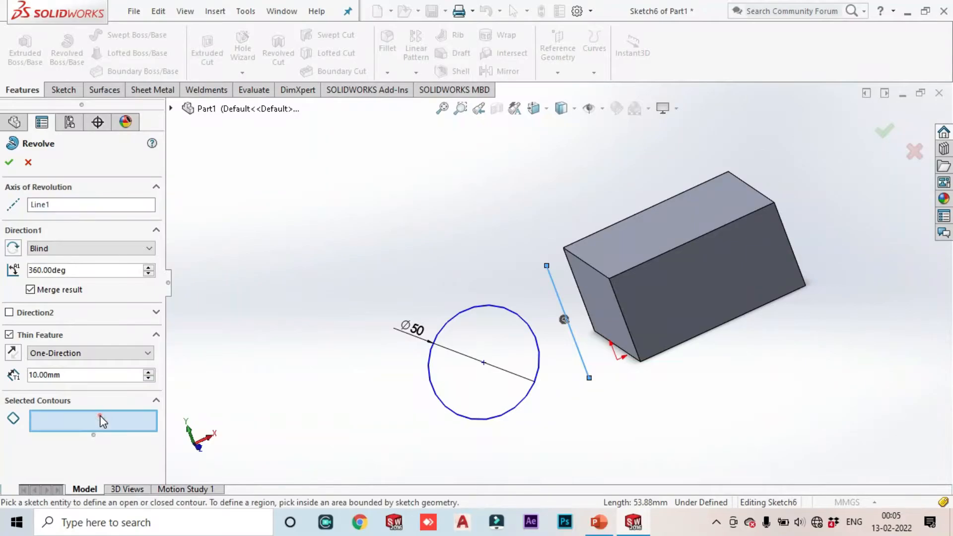
left_click(480, 352)
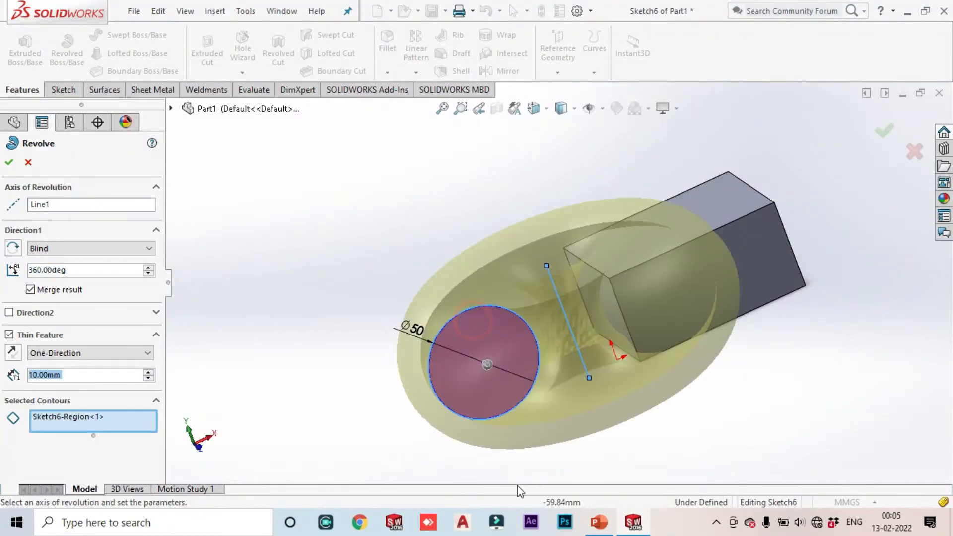
Turn off Thin Feature and try to revolve the circle region Up To Surface, ending at the block's long side face.
middle_click_drag(529, 454, 520, 367)
left_click(57, 248)
left_click(40, 257)
left_click(9, 334)
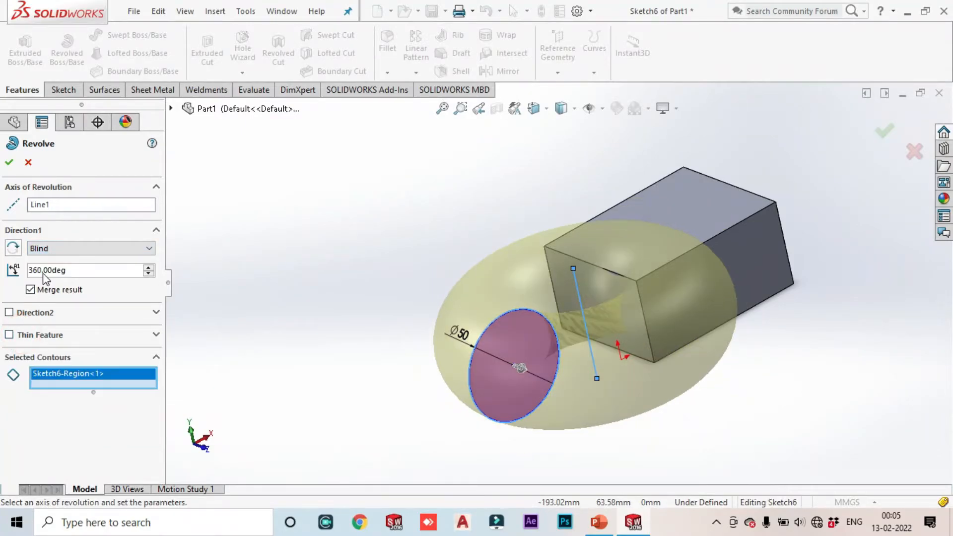
left_click(49, 247)
left_click(55, 280)
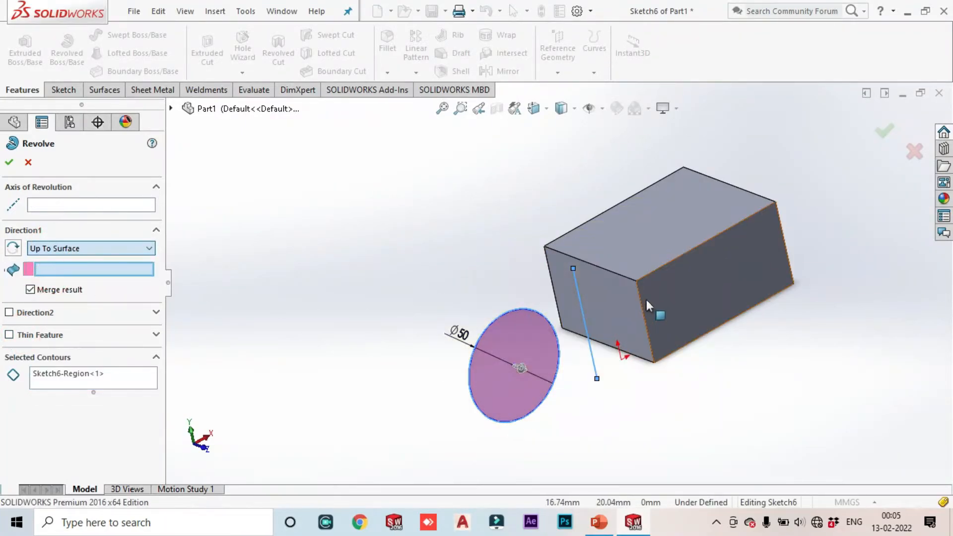
left_click(668, 308)
mouse_move(668, 308)
middle_mouse_down()
mouse_move(556, 450)
mouse_move(626, 406)
middle_mouse_up()
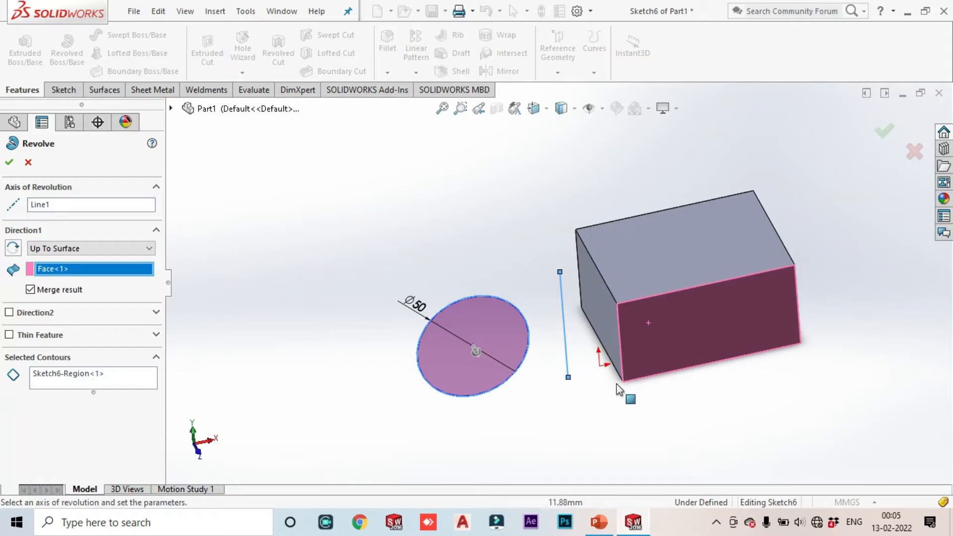
Return Direction 1 to Blind, check how the revolve preview overlaps the block, and cancel the revolve.
right_click(88, 273)
left_click(103, 248)
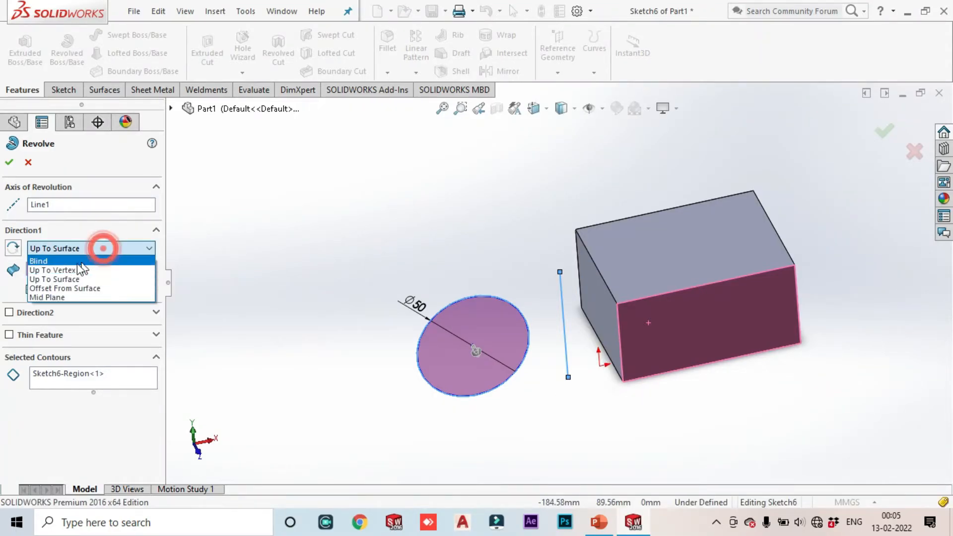
left_click(62, 262)
middle_click_drag(476, 303, 605, 331)
scroll(606, 331, "down", 3)
middle_click_drag(590, 368, 579, 373)
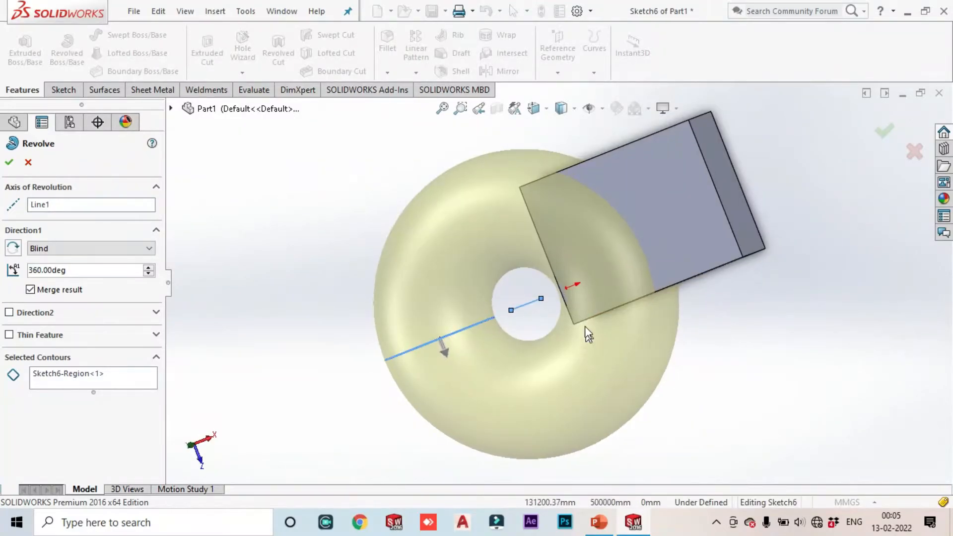
middle_click_drag(574, 301, 587, 289)
scroll(578, 293, "down", 2)
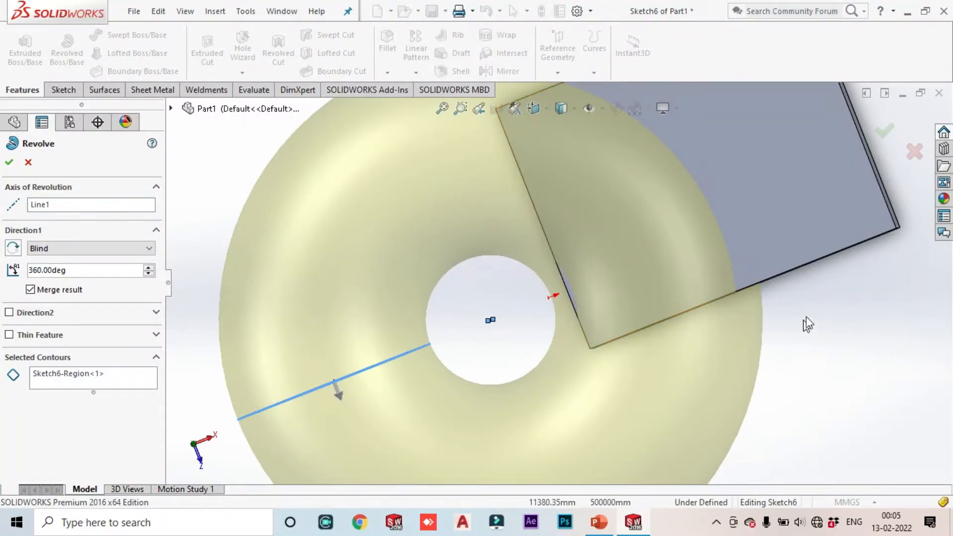
middle_click_drag(836, 322, 739, 343)
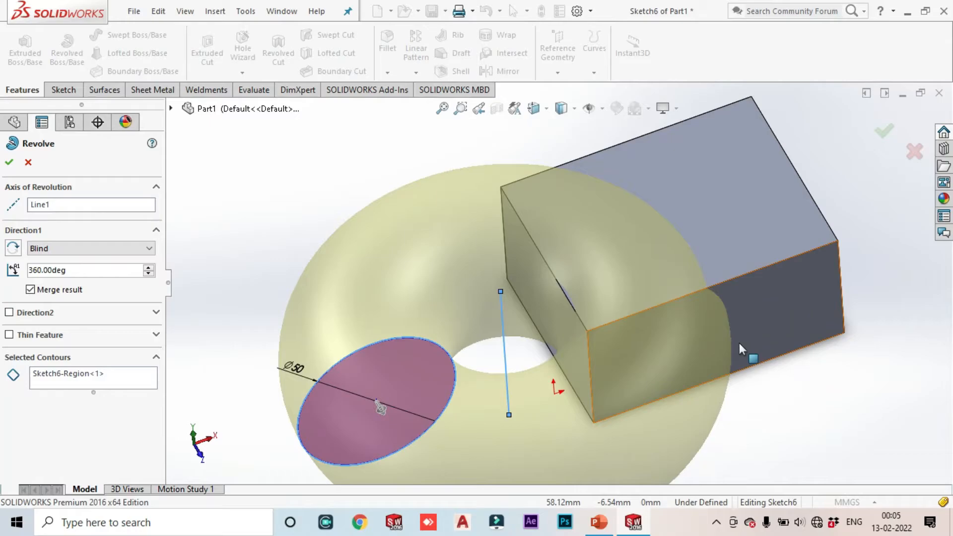
middle_click_drag(762, 360, 632, 297)
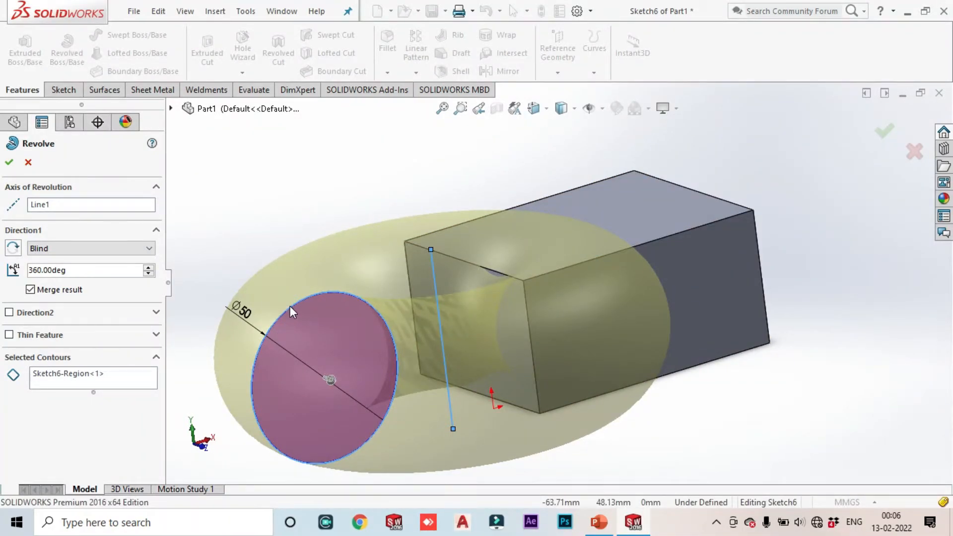
left_click(27, 164)
Dimension the distance from the circle's center to the line as 60 mm.
middle_click_drag(245, 309, 382, 339)
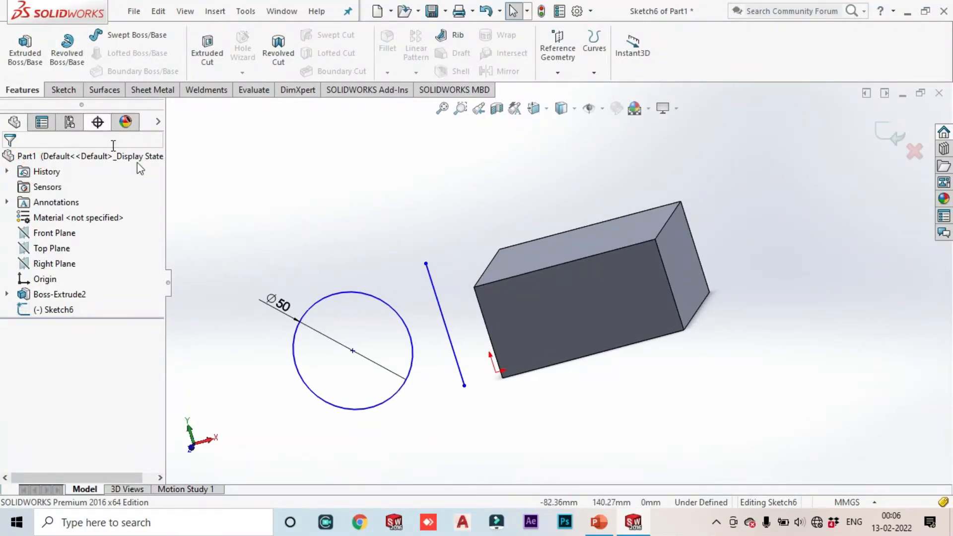
left_click(62, 89)
left_click(57, 45)
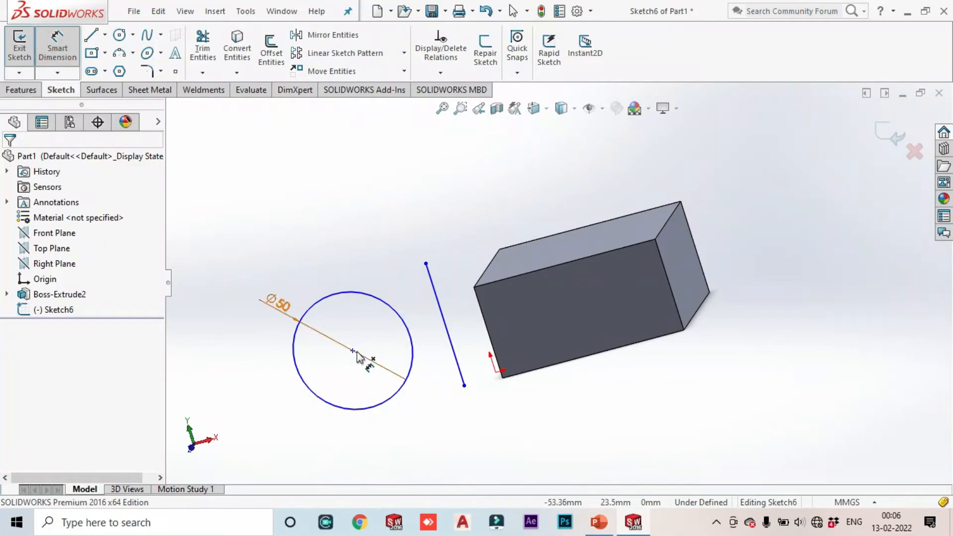
left_click(352, 351)
left_click(449, 336)
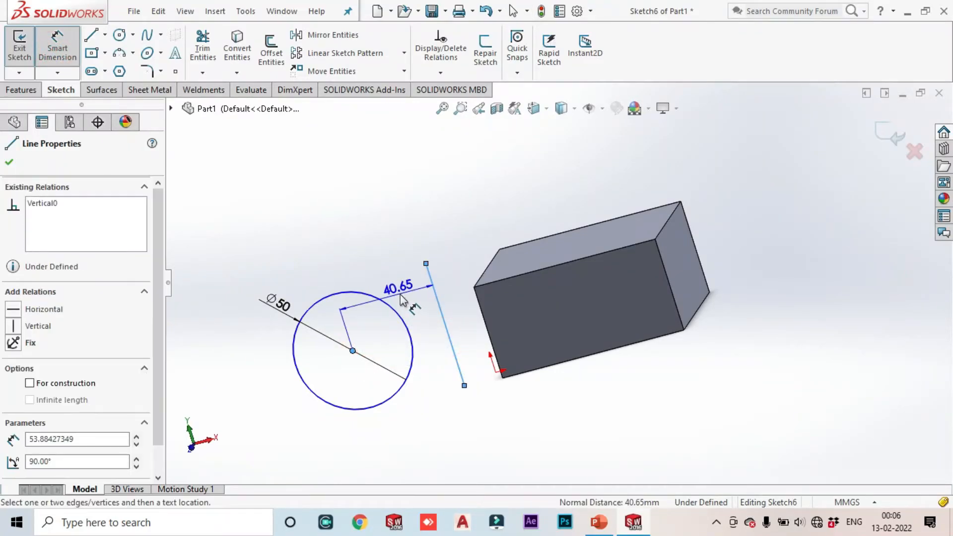
left_click(401, 299)
type("60")
key("Return")
Set up a Revolved Boss/Base with the sketched line as axis and the circle region as the selected contour.
scroll(414, 357, "up", 4)
left_click(21, 90)
left_click(67, 56)
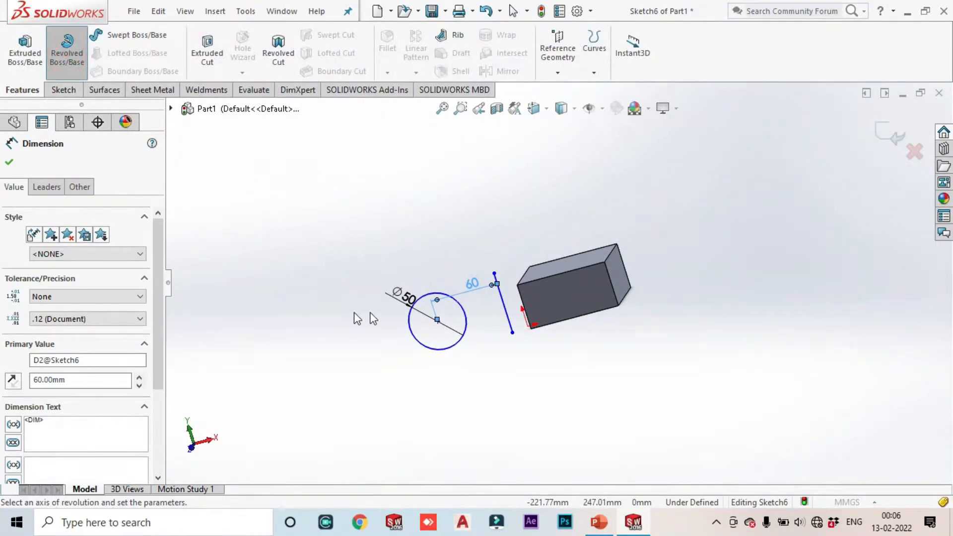
left_click(500, 305)
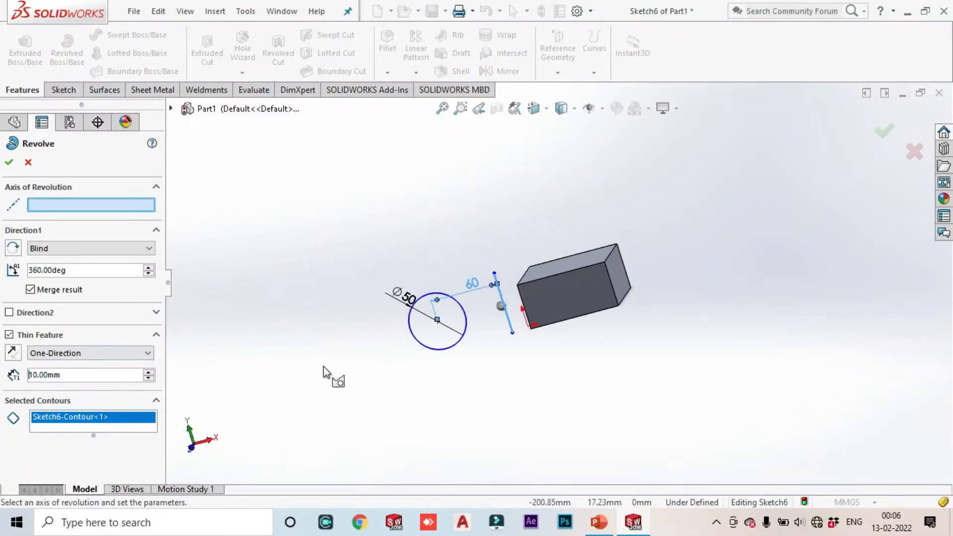
left_click(64, 208)
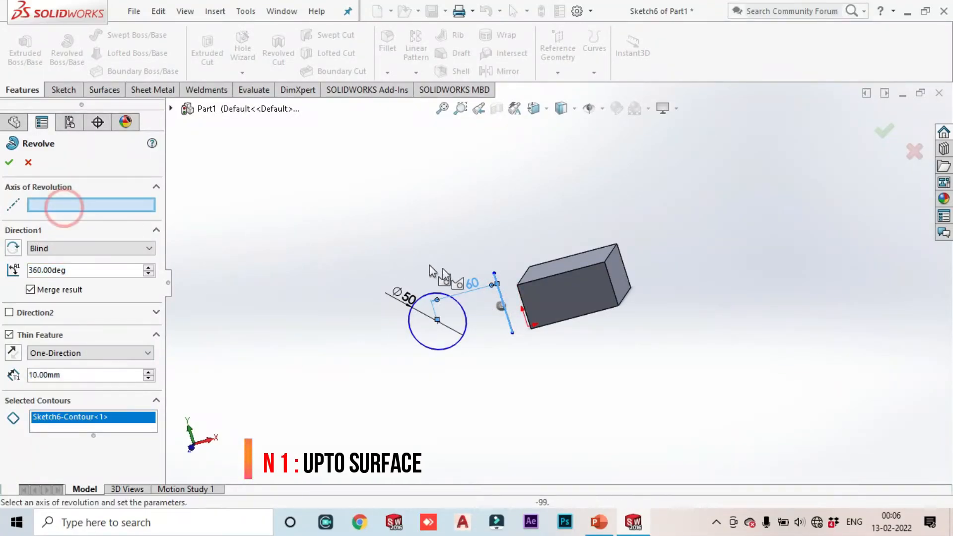
left_click(505, 302)
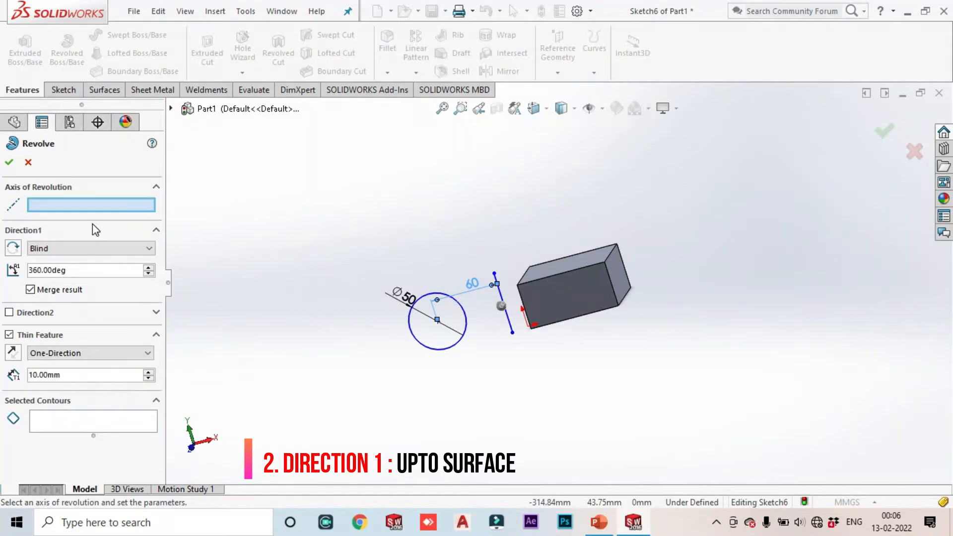
left_click(92, 200)
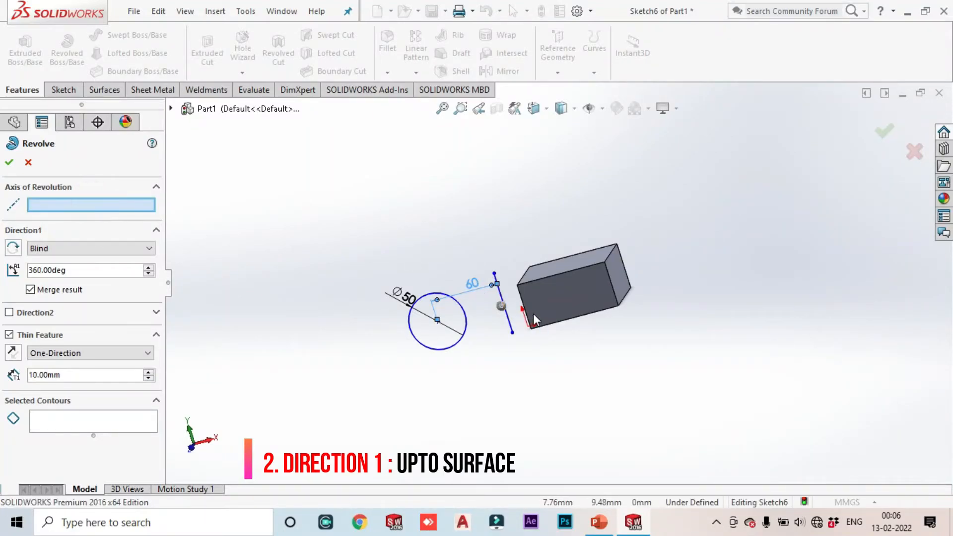
left_click(509, 327)
left_click(122, 419)
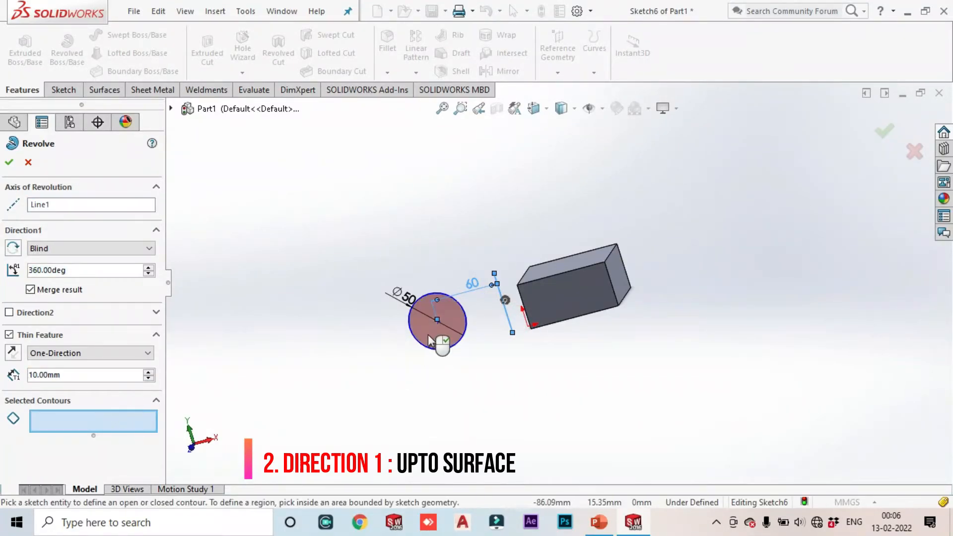
left_click(429, 342)
Set the revolve's Direction 1 to Up To Surface, ending at the block's long side face.
mouse_move(530, 366)
middle_mouse_down()
mouse_move(562, 385)
mouse_move(543, 405)
middle_mouse_up()
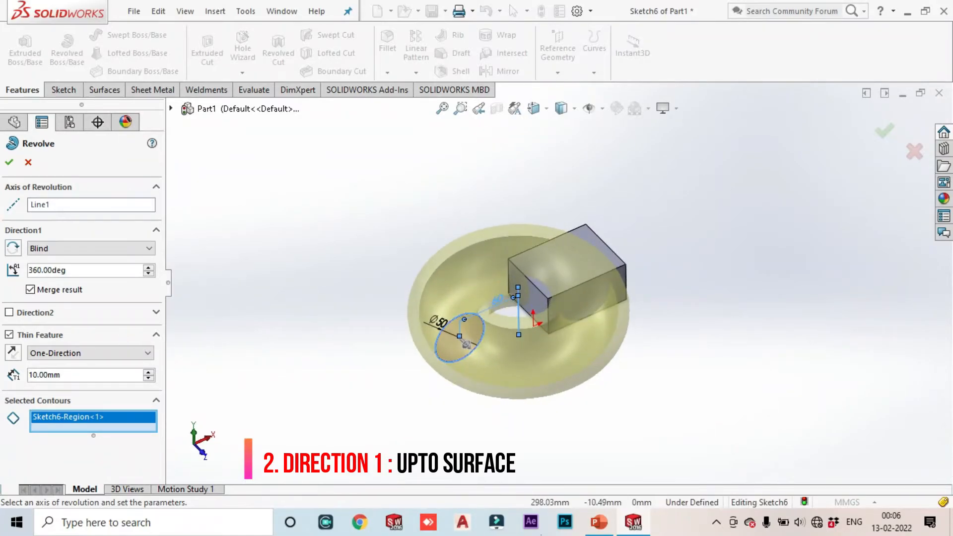
left_click(48, 256)
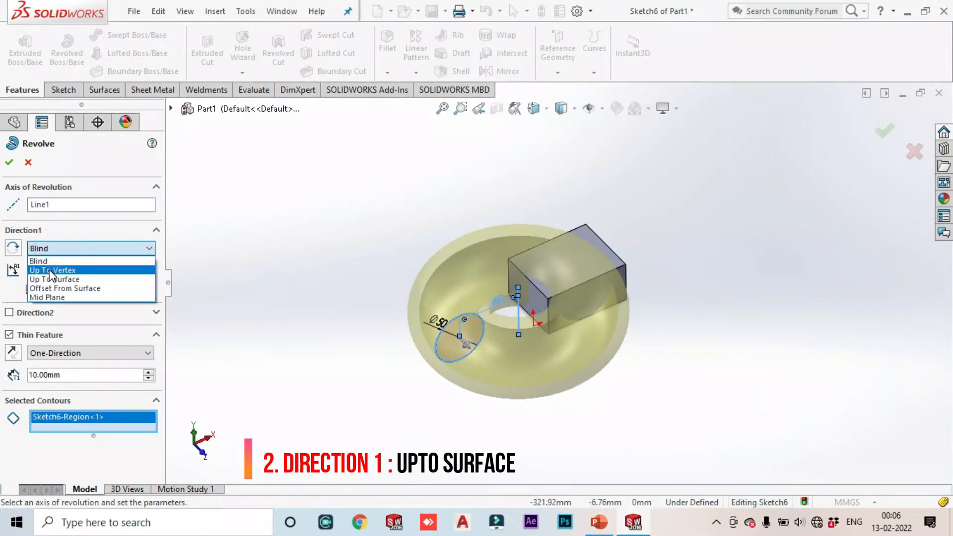
left_click(51, 279)
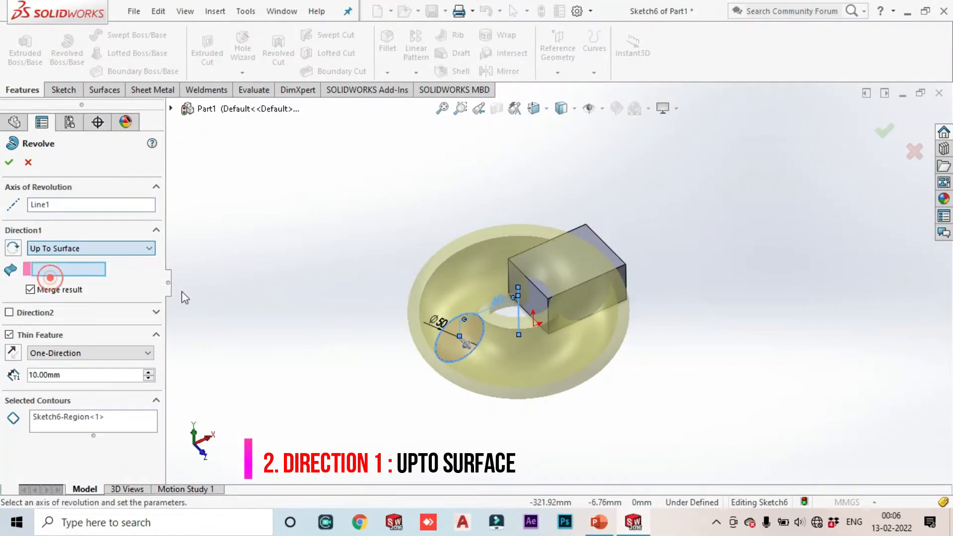
left_click(576, 325)
Examine from several angles where the thin revolve preview ends on the block's selected side face.
middle_click_drag(577, 334, 544, 245)
scroll(584, 331, "down", 3)
scroll(561, 261, "down", 5)
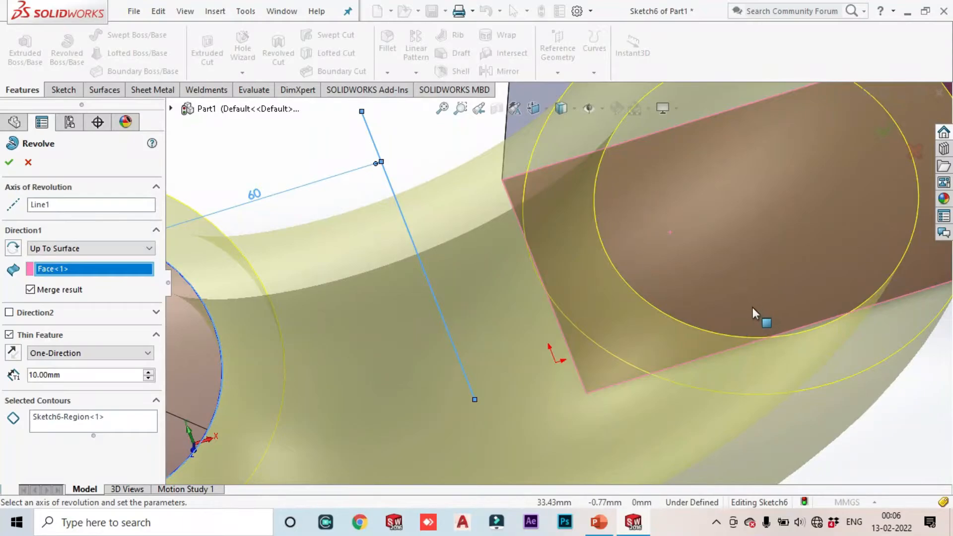
scroll(686, 321, "down", 3)
scroll(687, 322, "up", 3)
middle_click_drag(680, 340, 374, 283)
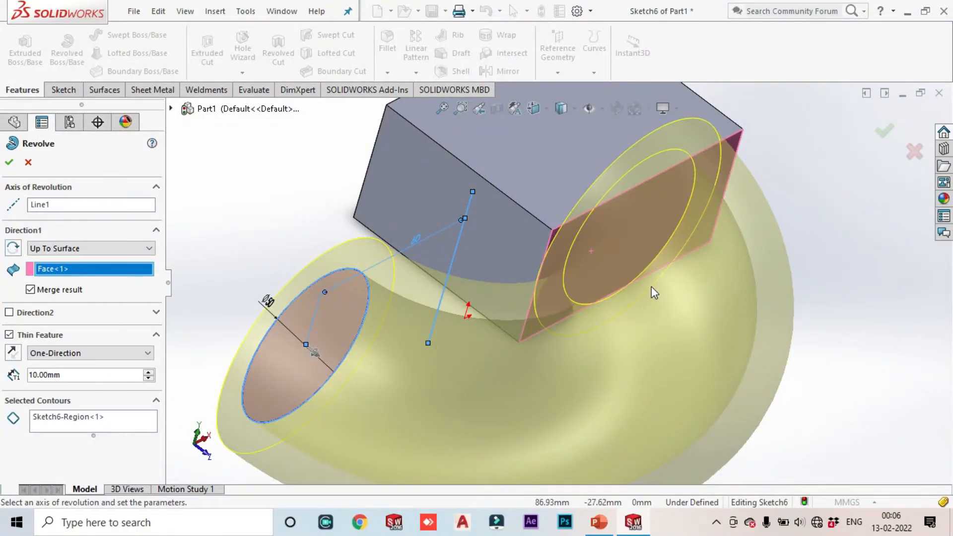
scroll(559, 282, "up", 3)
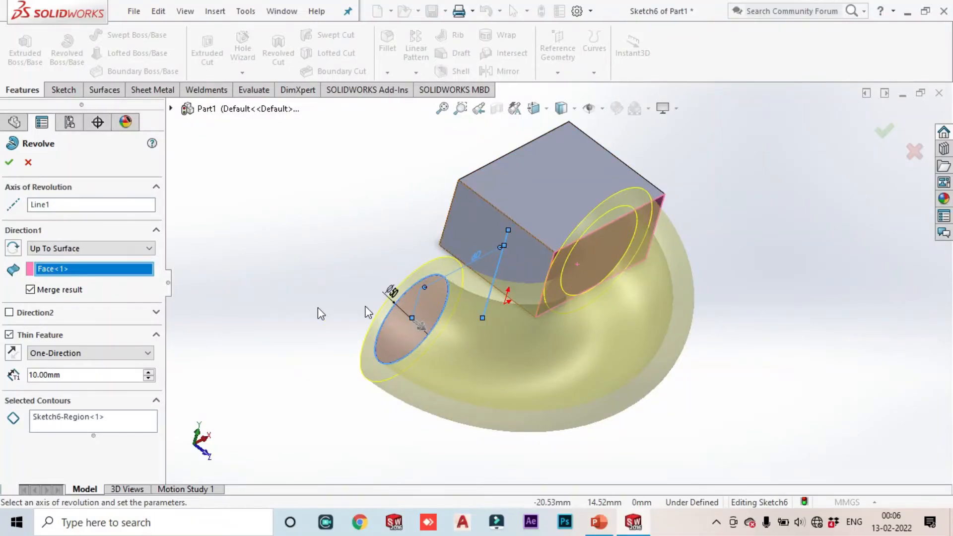
scroll(533, 260, "down", 2)
middle_click_drag(554, 267, 527, 342)
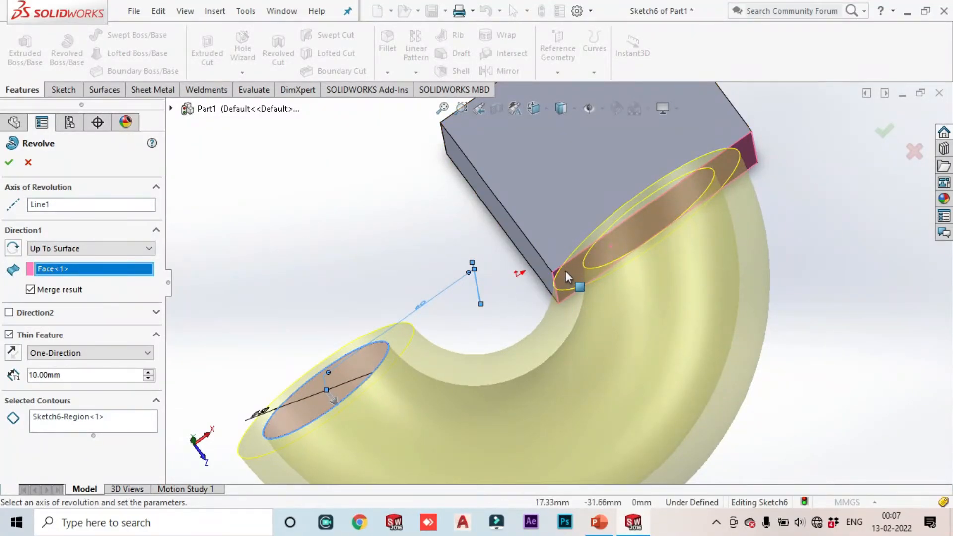
middle_click_drag(657, 396, 640, 304)
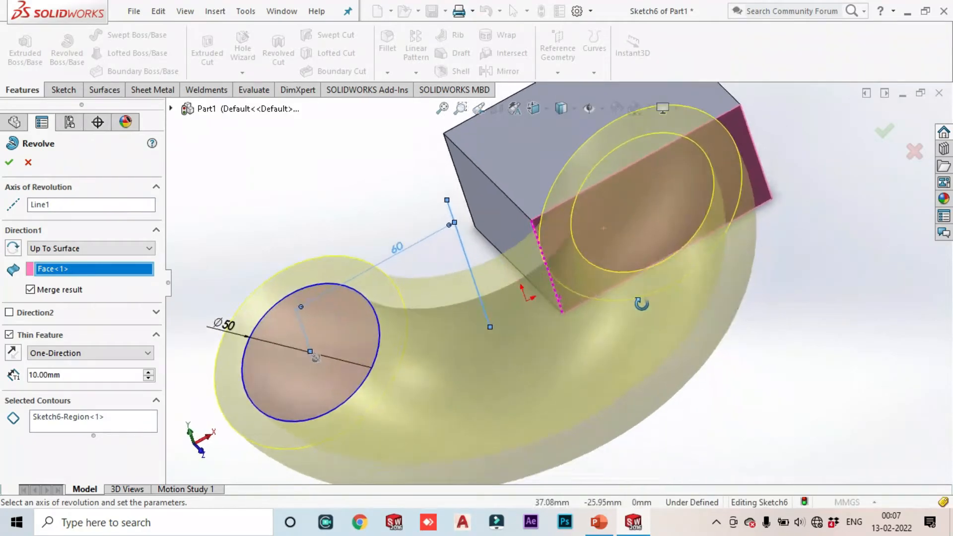
scroll(631, 283, "up", 2)
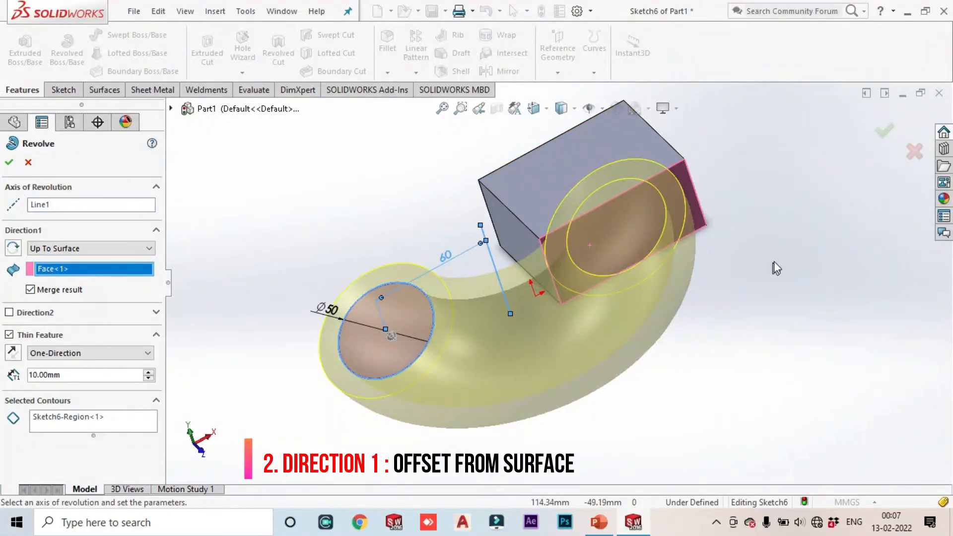
Change Direction 1 to Offset From Surface with a 30 mm offset from the selected face and Reverse offset enabled.
scroll(591, 272, "up", 3)
middle_click_drag(455, 308, 487, 310)
left_click(119, 249)
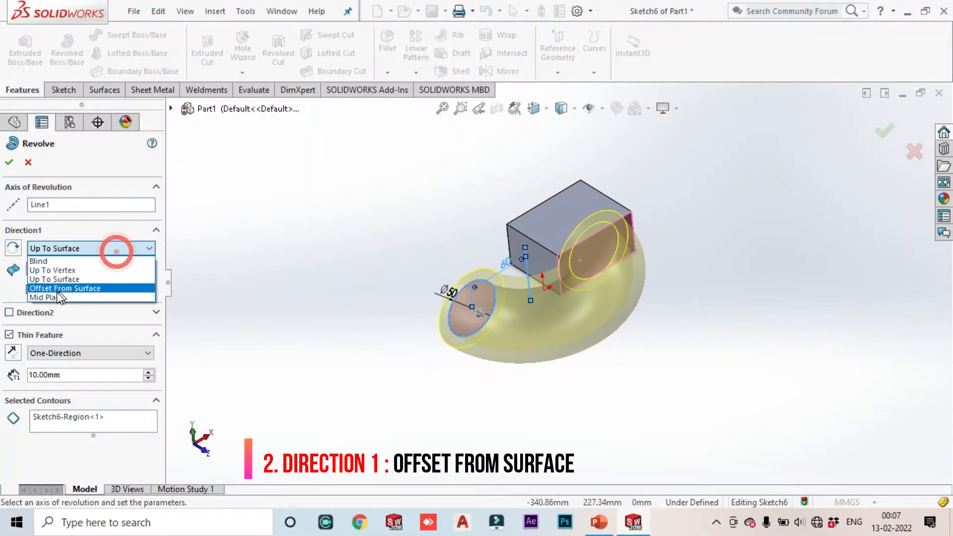
left_click(64, 288)
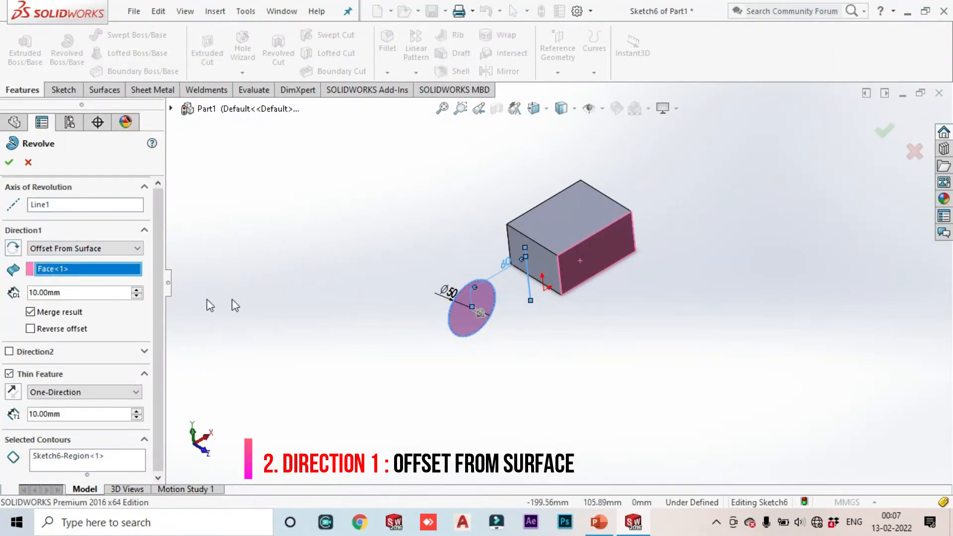
left_click(137, 291)
left_click(136, 290)
left_click(137, 291)
left_click(137, 298)
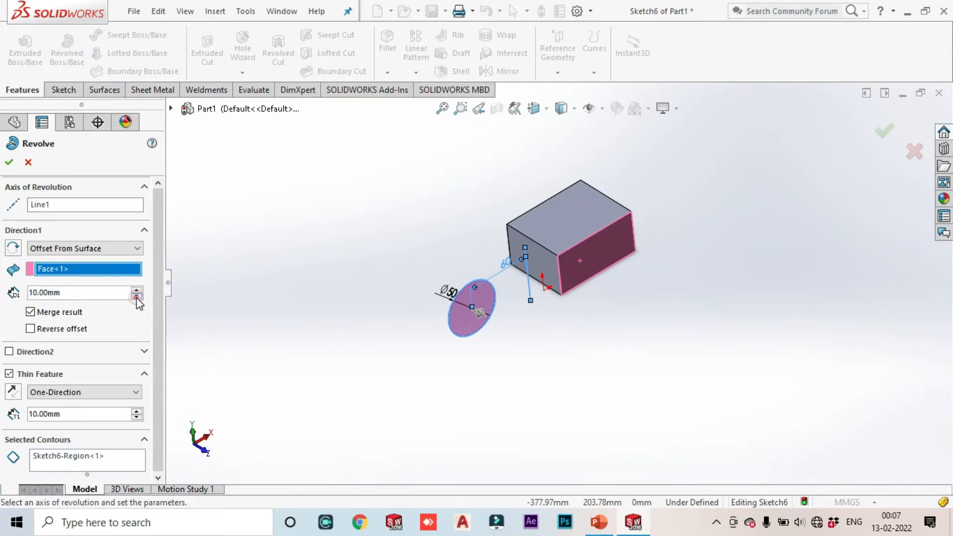
left_click(42, 328)
left_click(137, 296)
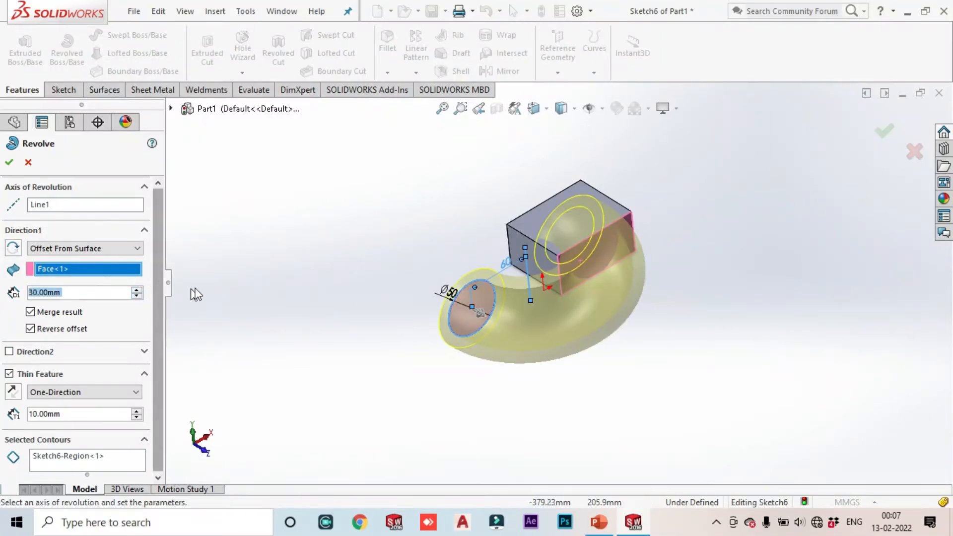
Reverse the revolve's Direction 1 so the thin section sweeps around to the block from the opposite side.
middle_click_drag(273, 296, 320, 300)
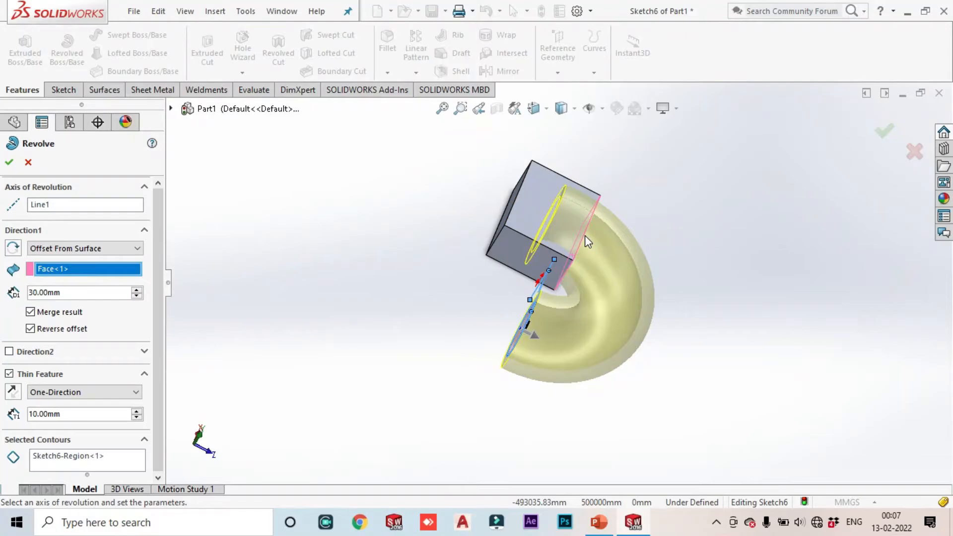
left_click(13, 248)
middle_click_drag(594, 253, 619, 212)
scroll(545, 226, "down", 3)
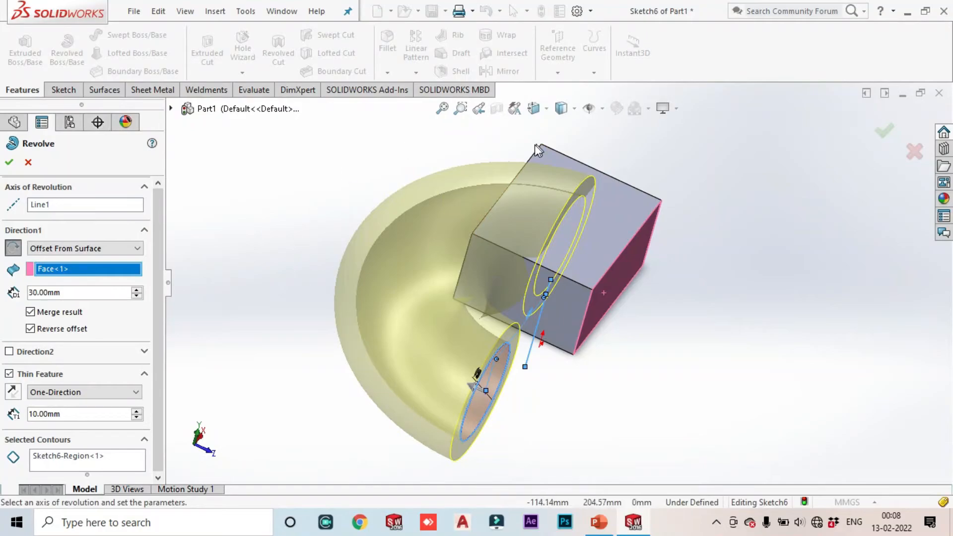
Reduce the Direction 1 offset from the block's selected side face to 10 mm.
left_click(136, 297)
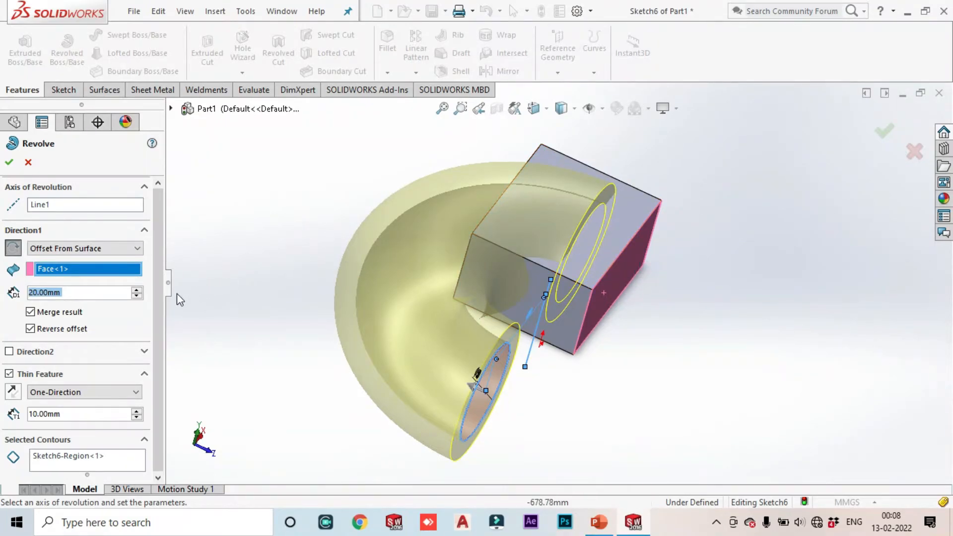
left_click(136, 297)
middle_click_drag(618, 320, 597, 323)
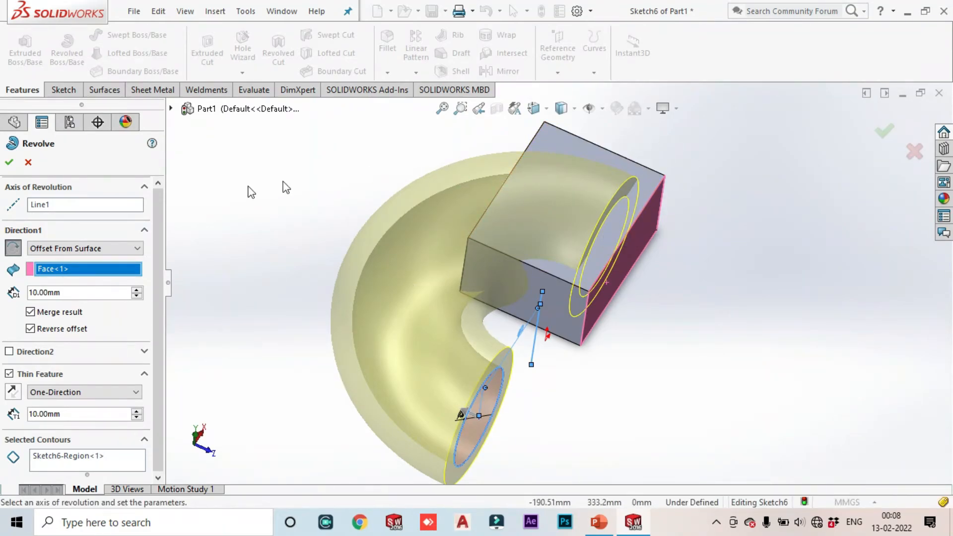
Switch Reverse offset off and on again for Direction 1, and enable a Blind Direction 2.
left_click(135, 248)
left_click(209, 248)
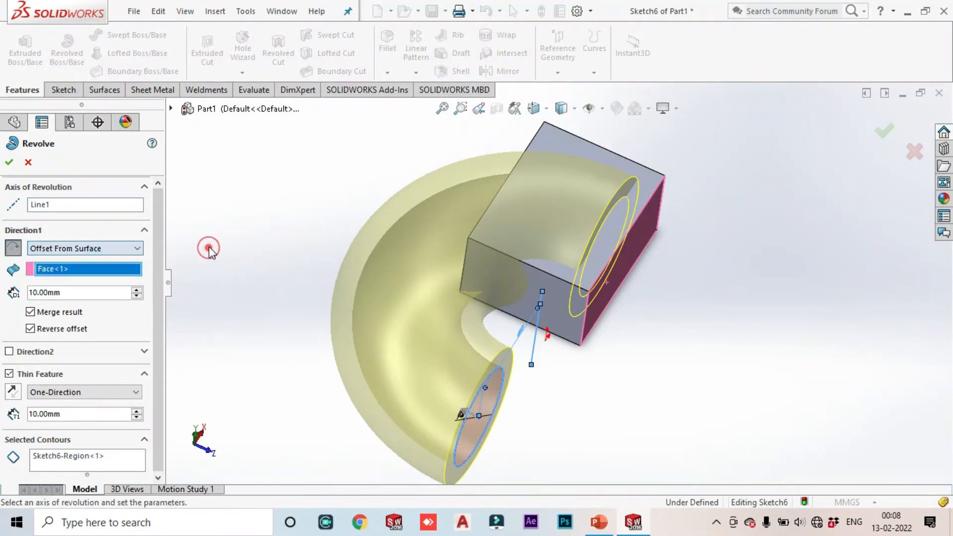
left_click(32, 331)
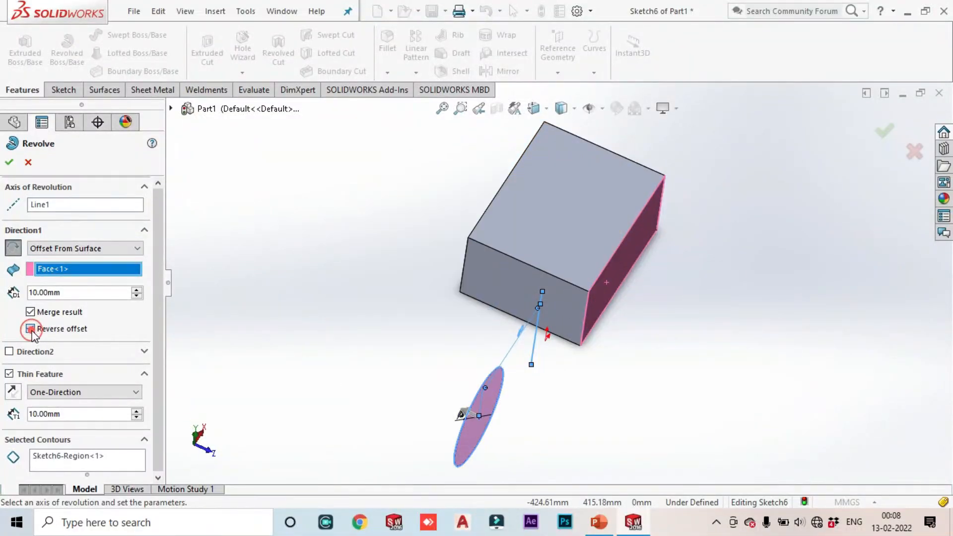
left_click(30, 328)
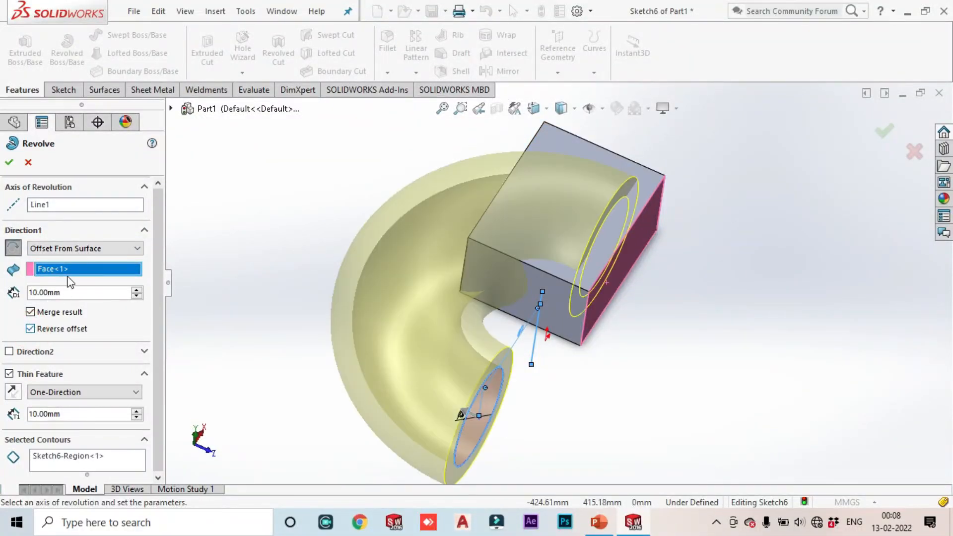
left_click(9, 351)
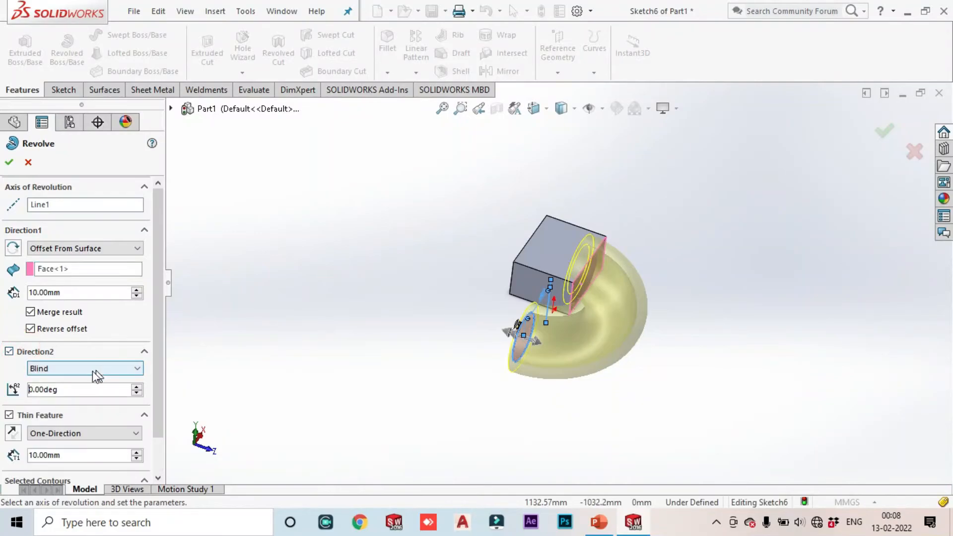
left_click_drag(156, 297, 157, 332)
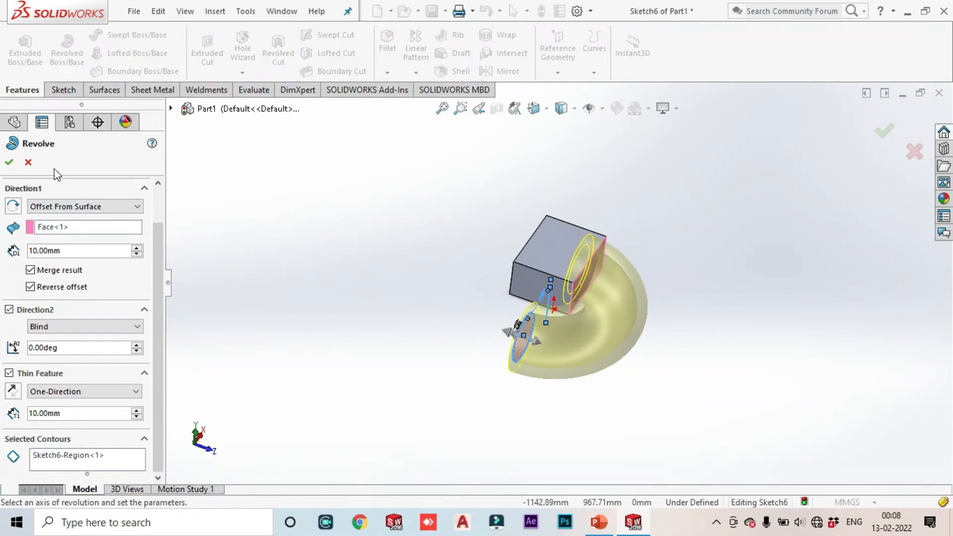
Cancel the revolve and exit the sketch containing the 50 mm circle and the axis line.
left_click(28, 163)
scroll(627, 334, "up", 3)
middle_click_drag(628, 335, 565, 358)
right_click(34, 310)
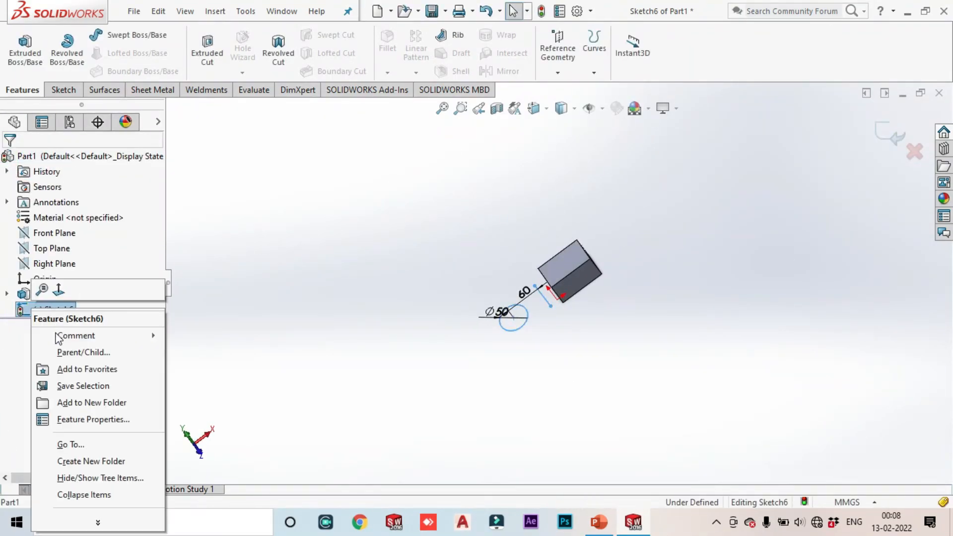
left_click(400, 315)
left_click(892, 133)
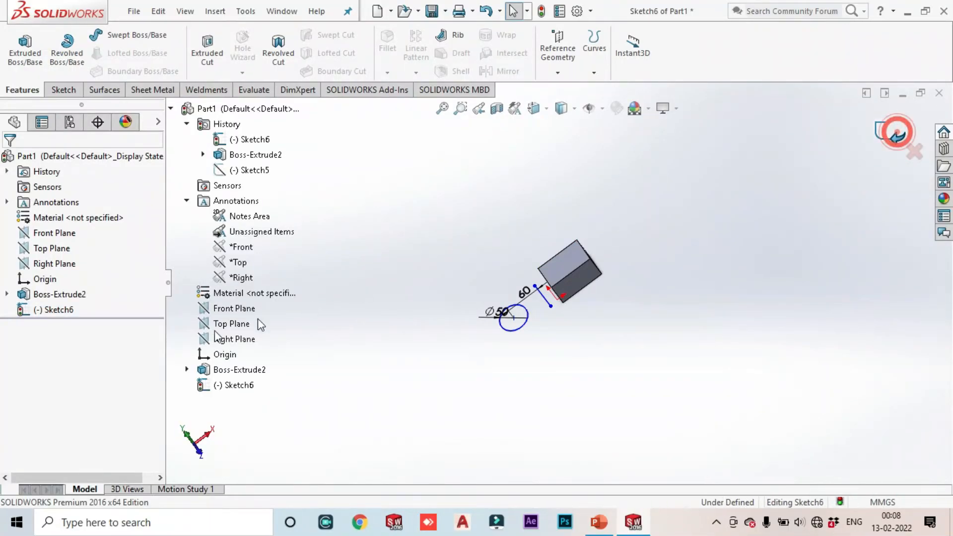
Delete Sketch6, the Boss-Extrude2 block and its Sketch5 to empty the part.
left_click(53, 310)
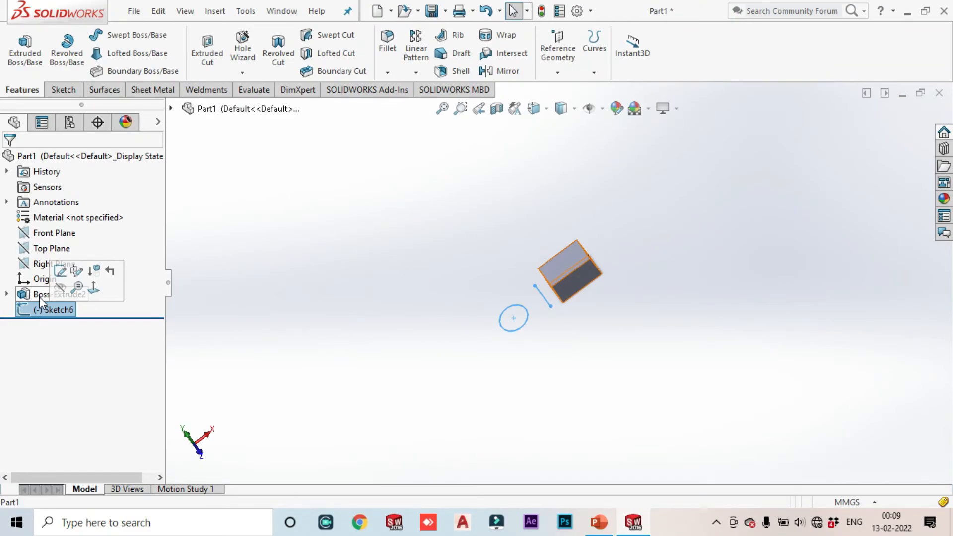
right_click(65, 306)
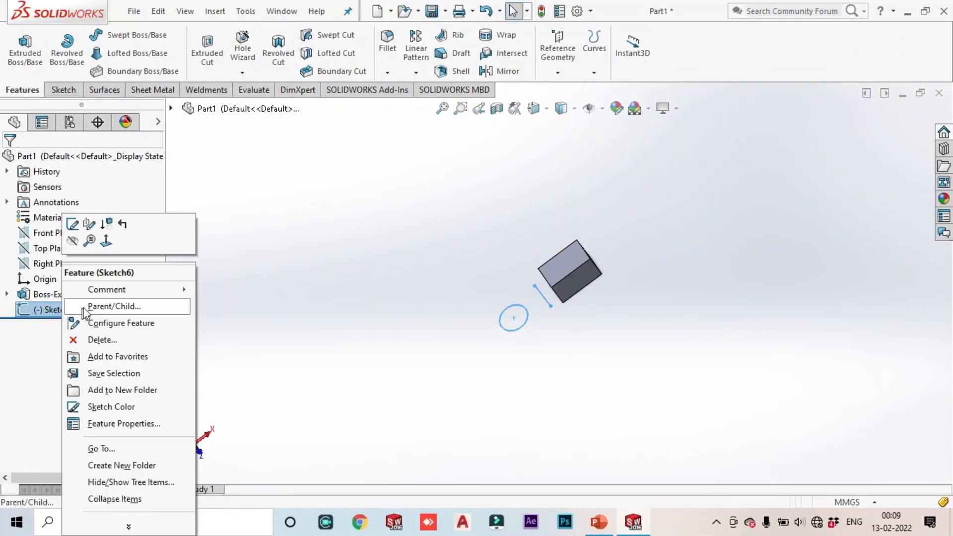
left_click(99, 339)
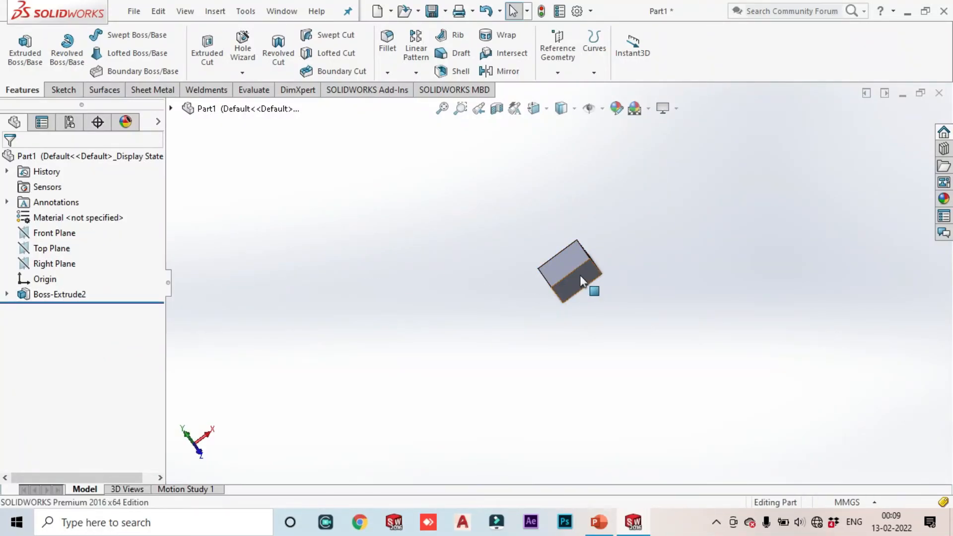
right_click(62, 298)
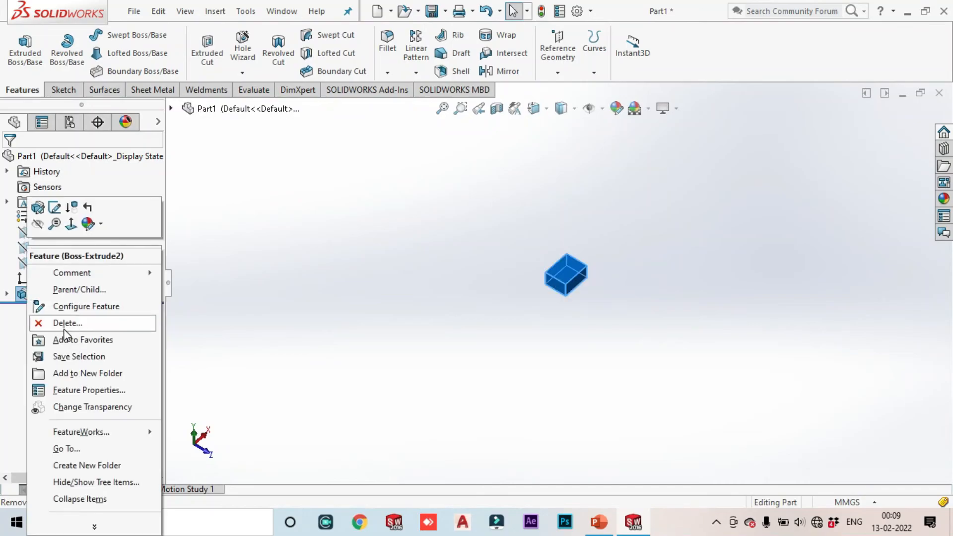
left_click(63, 329)
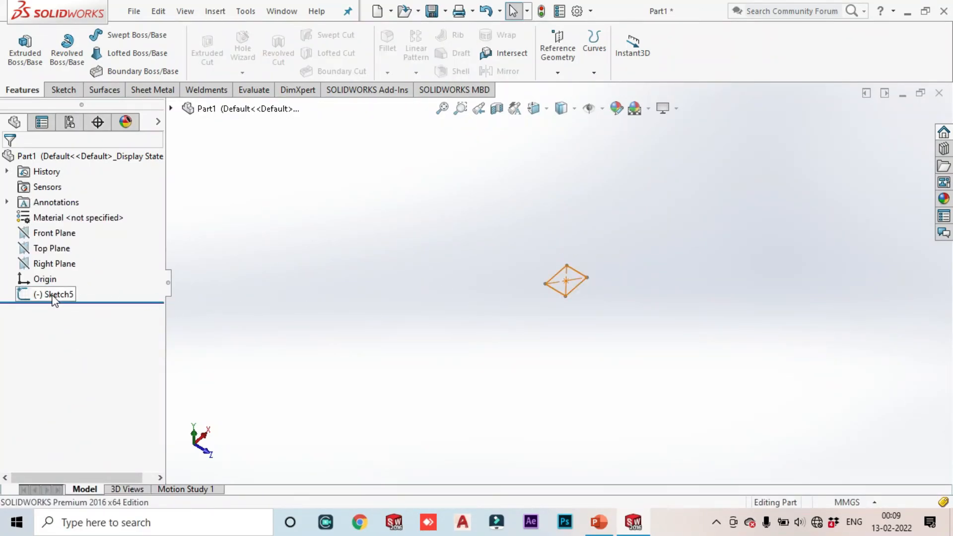
right_click(55, 296)
left_click(71, 341)
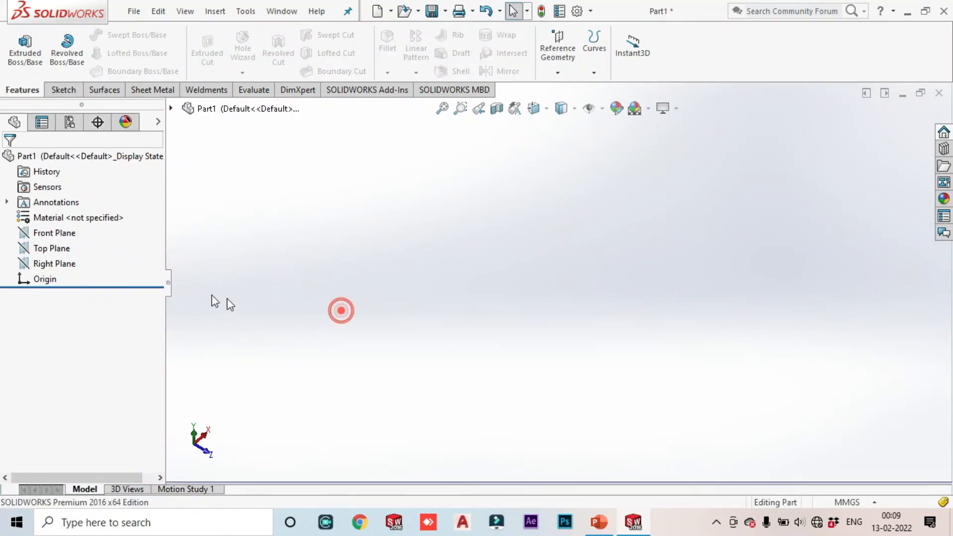
Sketch a closed zigzag profile on the Front Plane, with a straight vertical side about 98 mm long running through the origin.
right_click(46, 235)
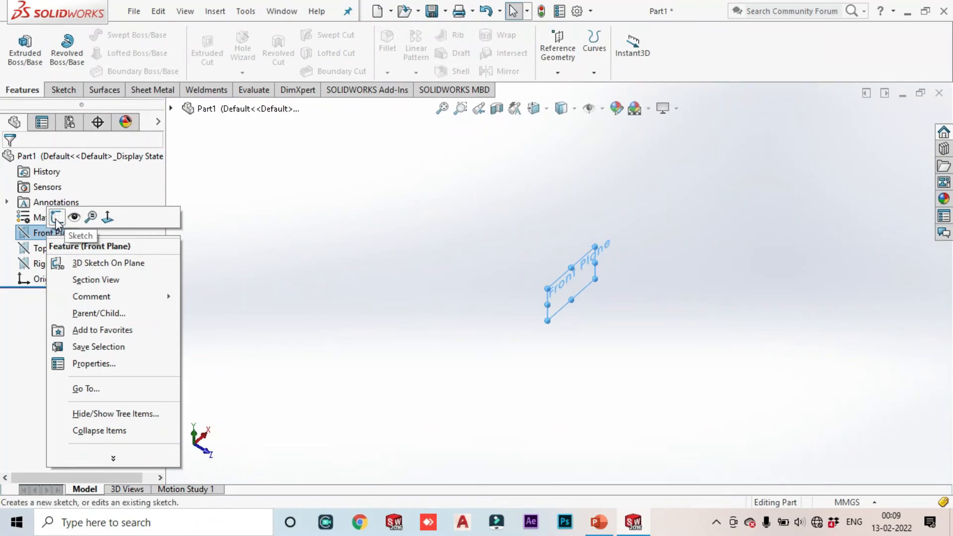
left_click(57, 218)
left_click(91, 35)
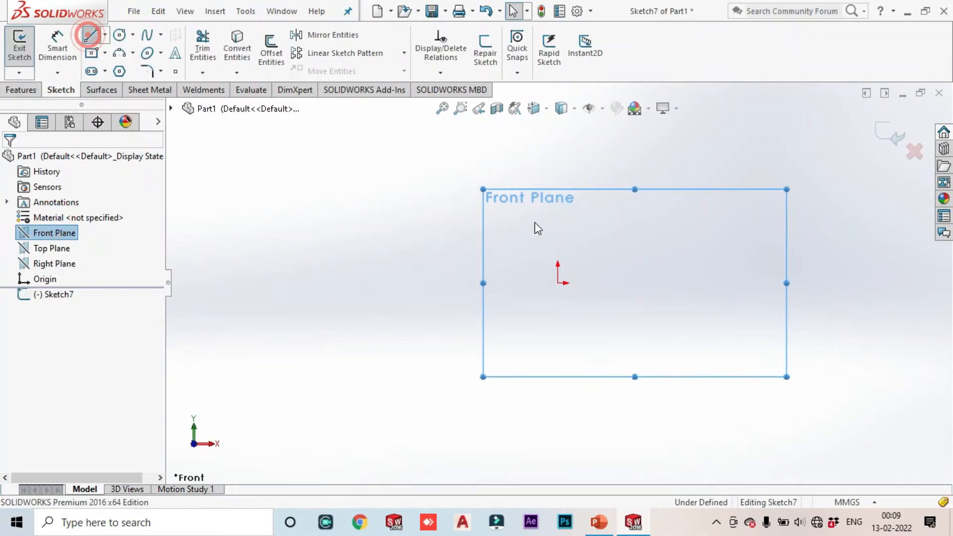
left_click(466, 257)
left_click(534, 215)
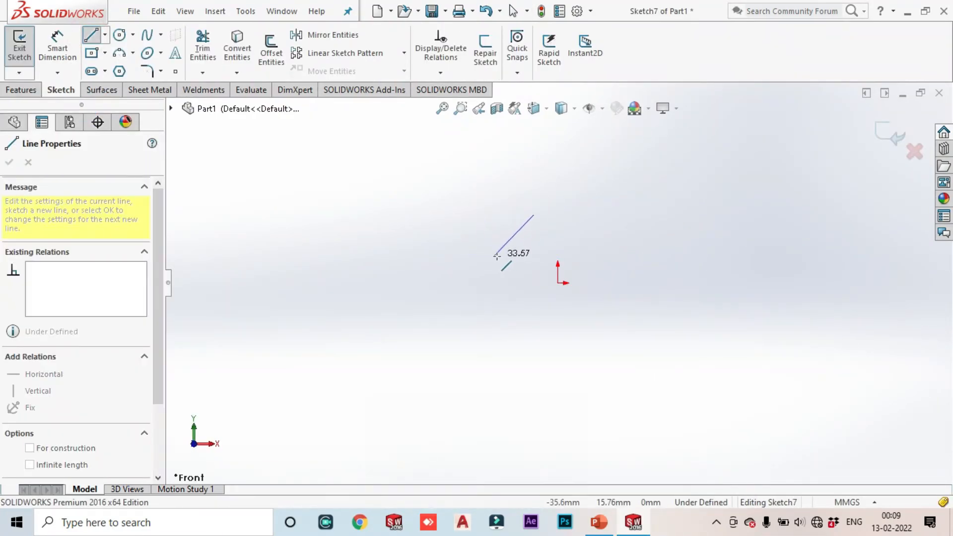
left_click(503, 254)
left_click(541, 274)
left_click(494, 291)
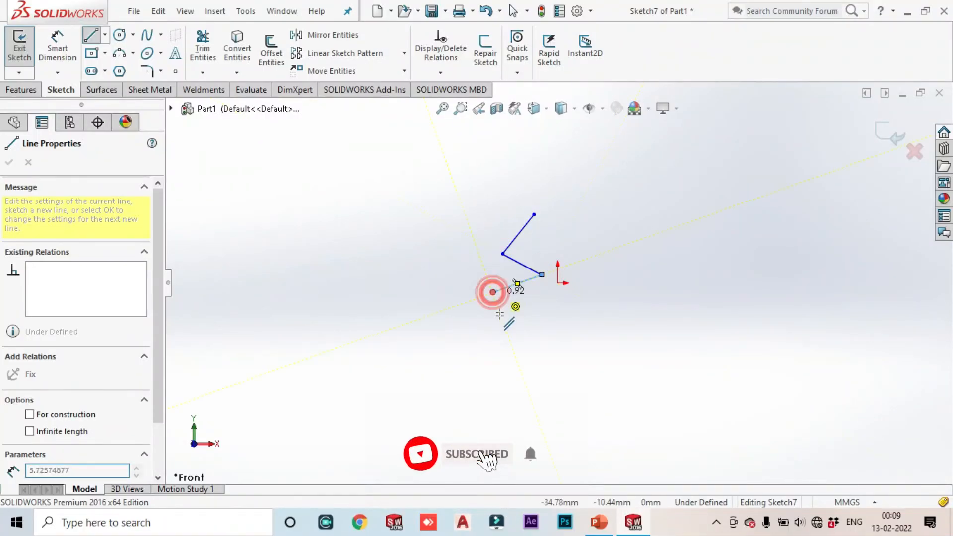
left_click(493, 341)
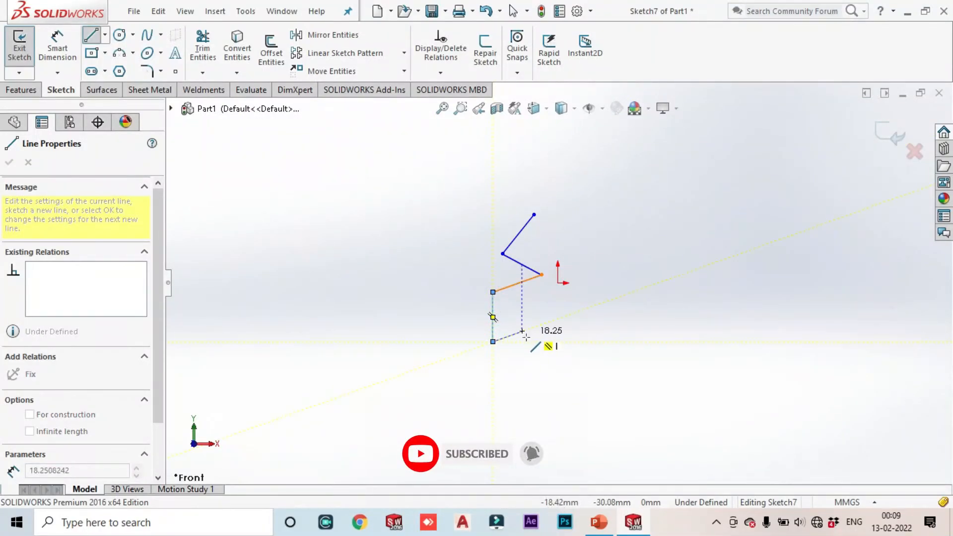
left_click(525, 360)
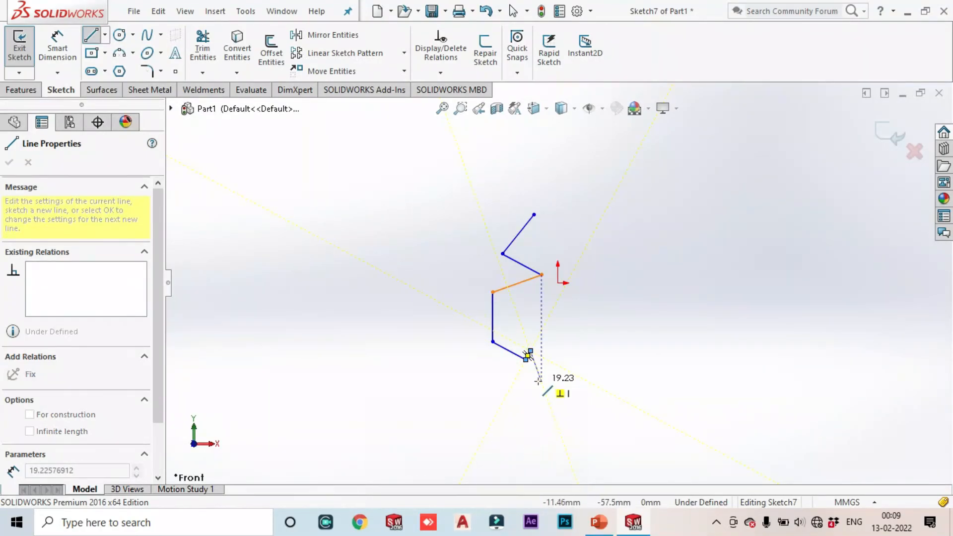
left_click(542, 381)
left_click(558, 381)
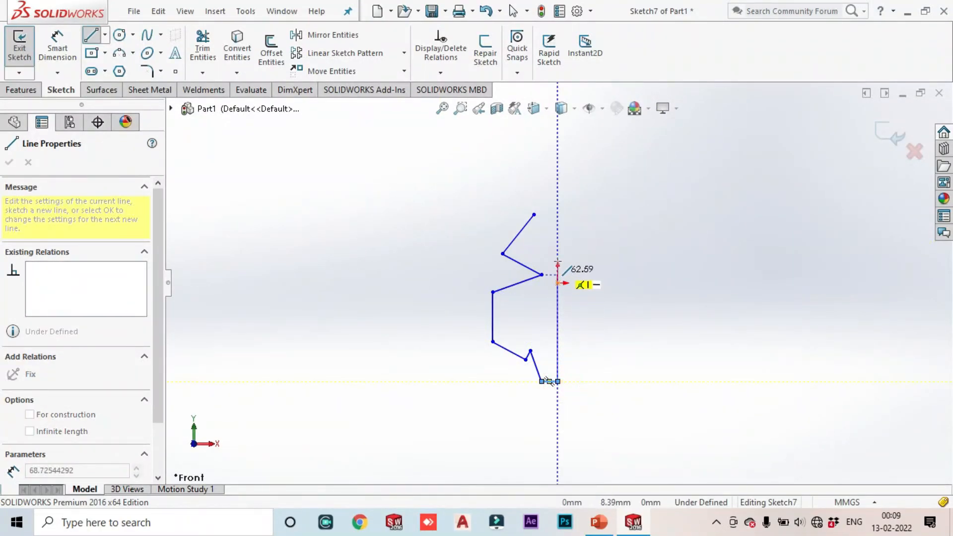
left_click(557, 215)
left_click(533, 214)
right_click(534, 214)
left_click(554, 213)
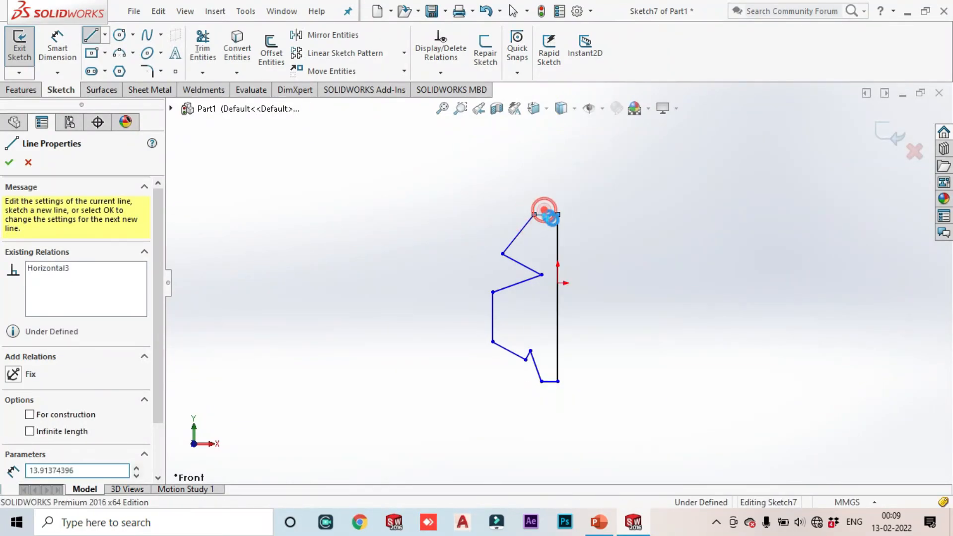
Convert the profile's long vertical line through the origin to construction geometry.
left_click(558, 245)
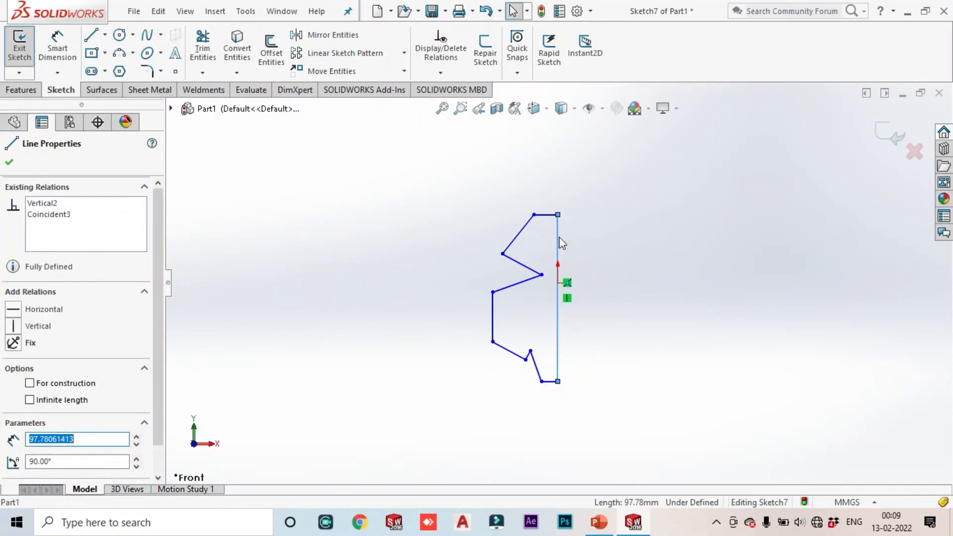
right_click(558, 238)
left_click(581, 165)
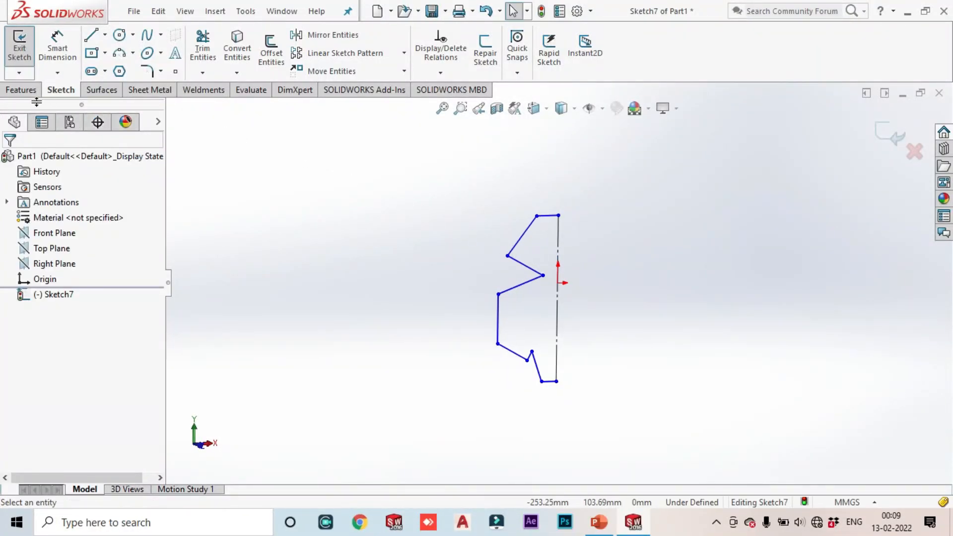
Start a Blind Revolved Boss/Base of the zigzag profile about the vertical construction line.
left_click(22, 90)
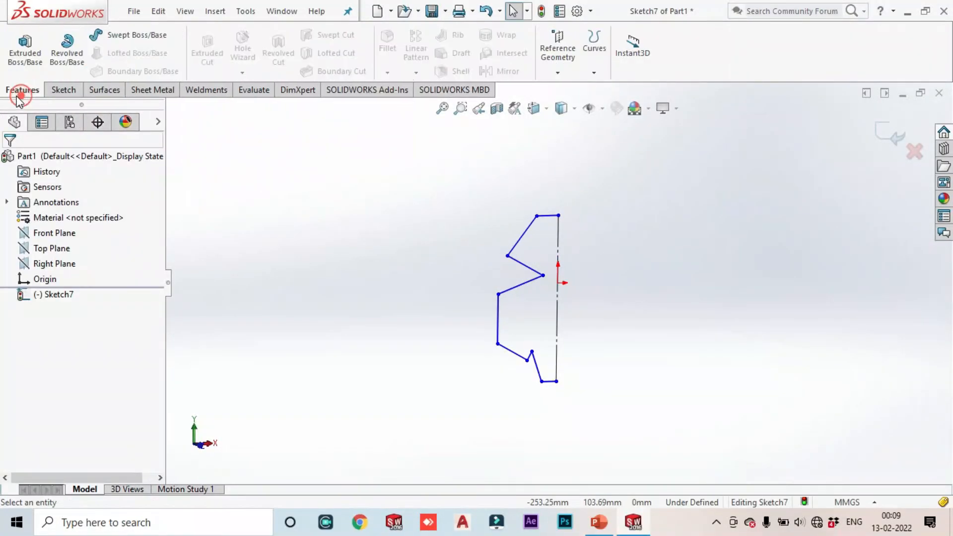
left_click(81, 57)
left_click(511, 266)
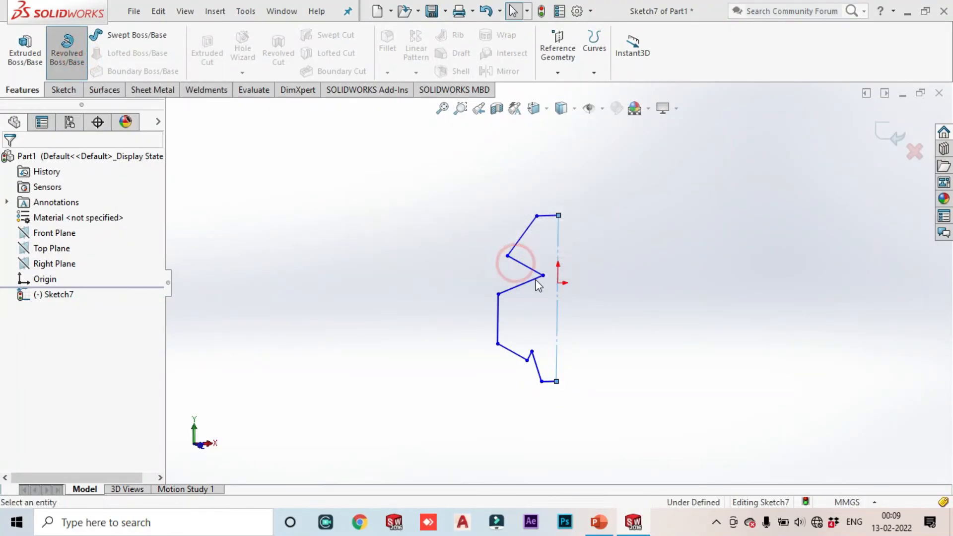
middle_click_drag(605, 334, 609, 353)
scroll(547, 226, "down", 8)
scroll(585, 269, "up", 1)
scroll(585, 270, "up", 2)
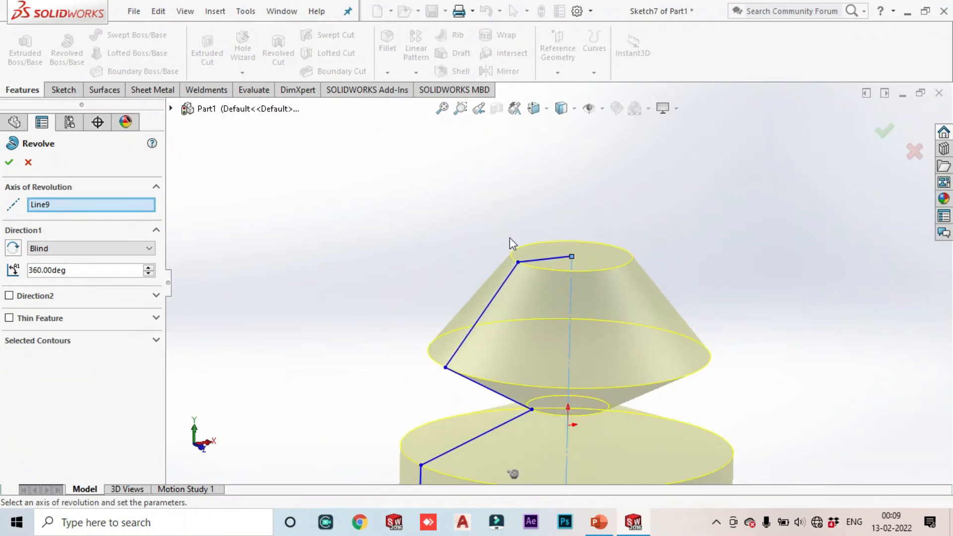
scroll(623, 336, "up", 3)
middle_click_drag(623, 336, 565, 340)
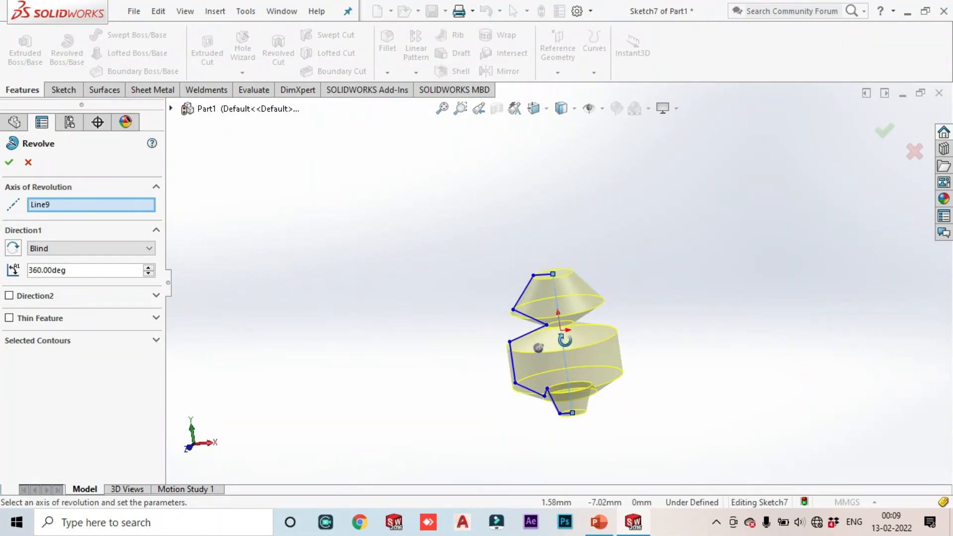
middle_click_drag(636, 351, 645, 353)
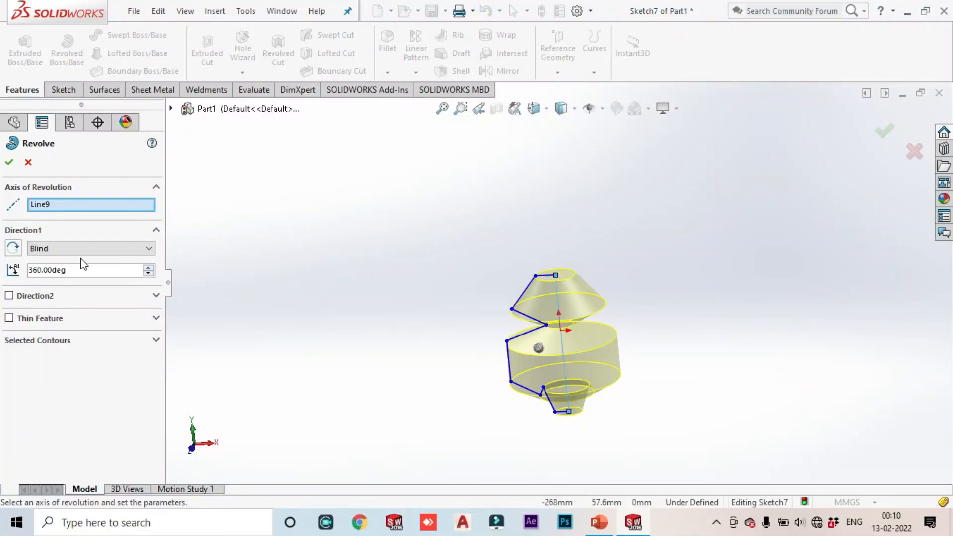
Set the revolve's Direction 1 angle to 190 degrees and inspect the partial preview.
double_click(53, 272)
type("190")
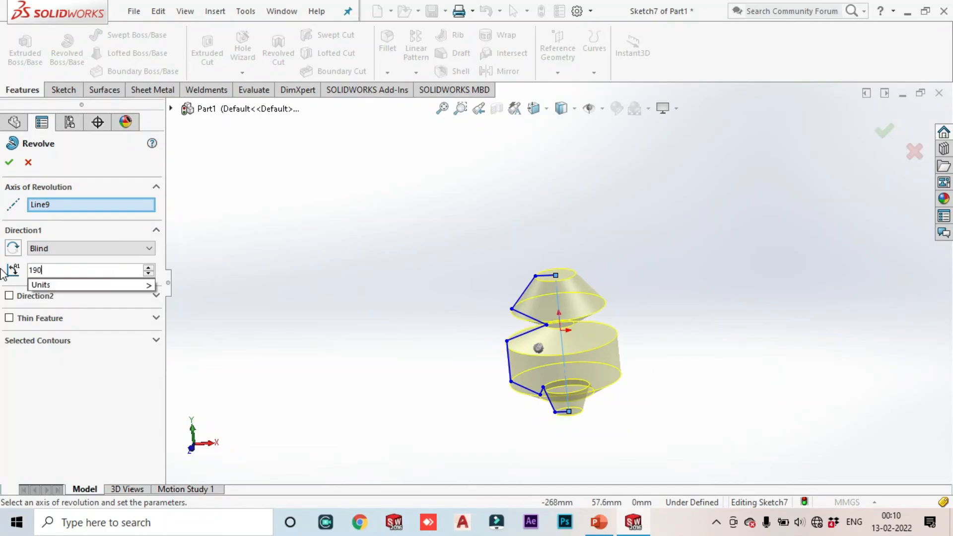
key("Return")
middle_click_drag(556, 301, 645, 382)
Set the revolve's Direction 1 angle to 250 degrees, accept the feature and inspect the solid from several sides.
double_click(82, 272)
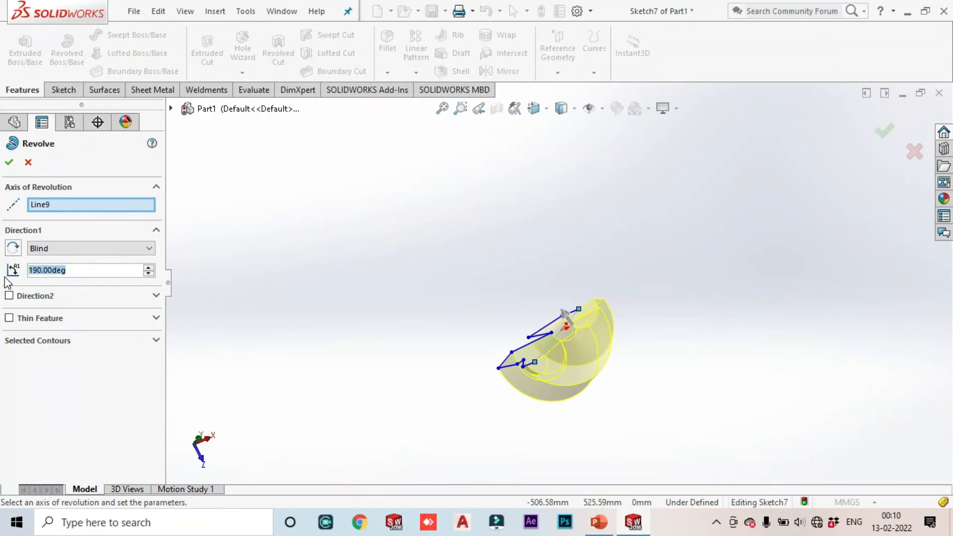
type("250")
key("Return")
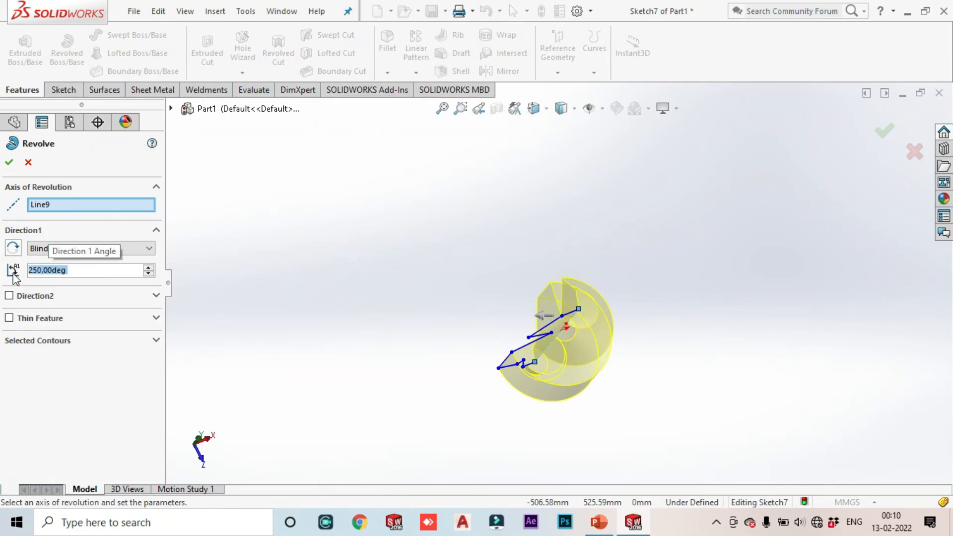
left_click(9, 162)
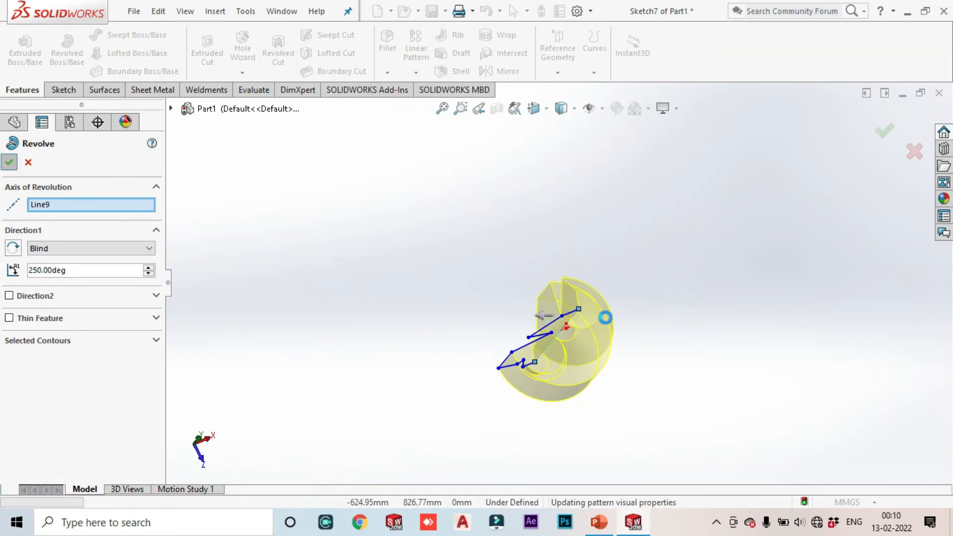
middle_click_drag(662, 326, 561, 300)
middle_click_drag(538, 232, 606, 239)
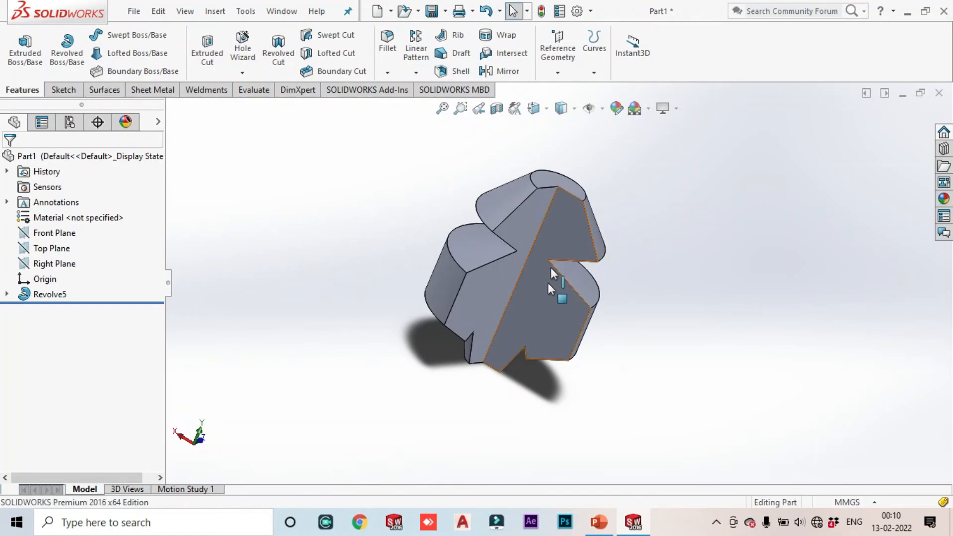
middle_click_drag(490, 196, 597, 329)
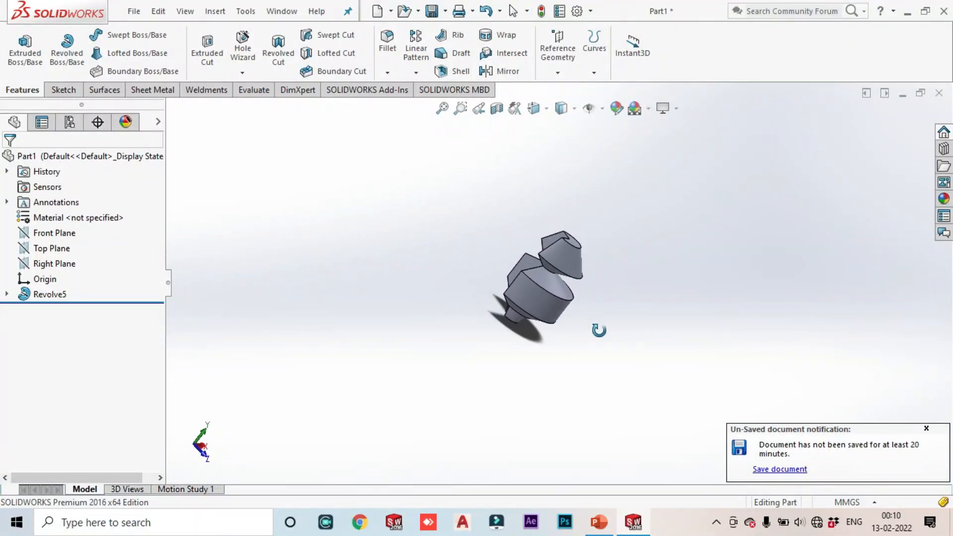